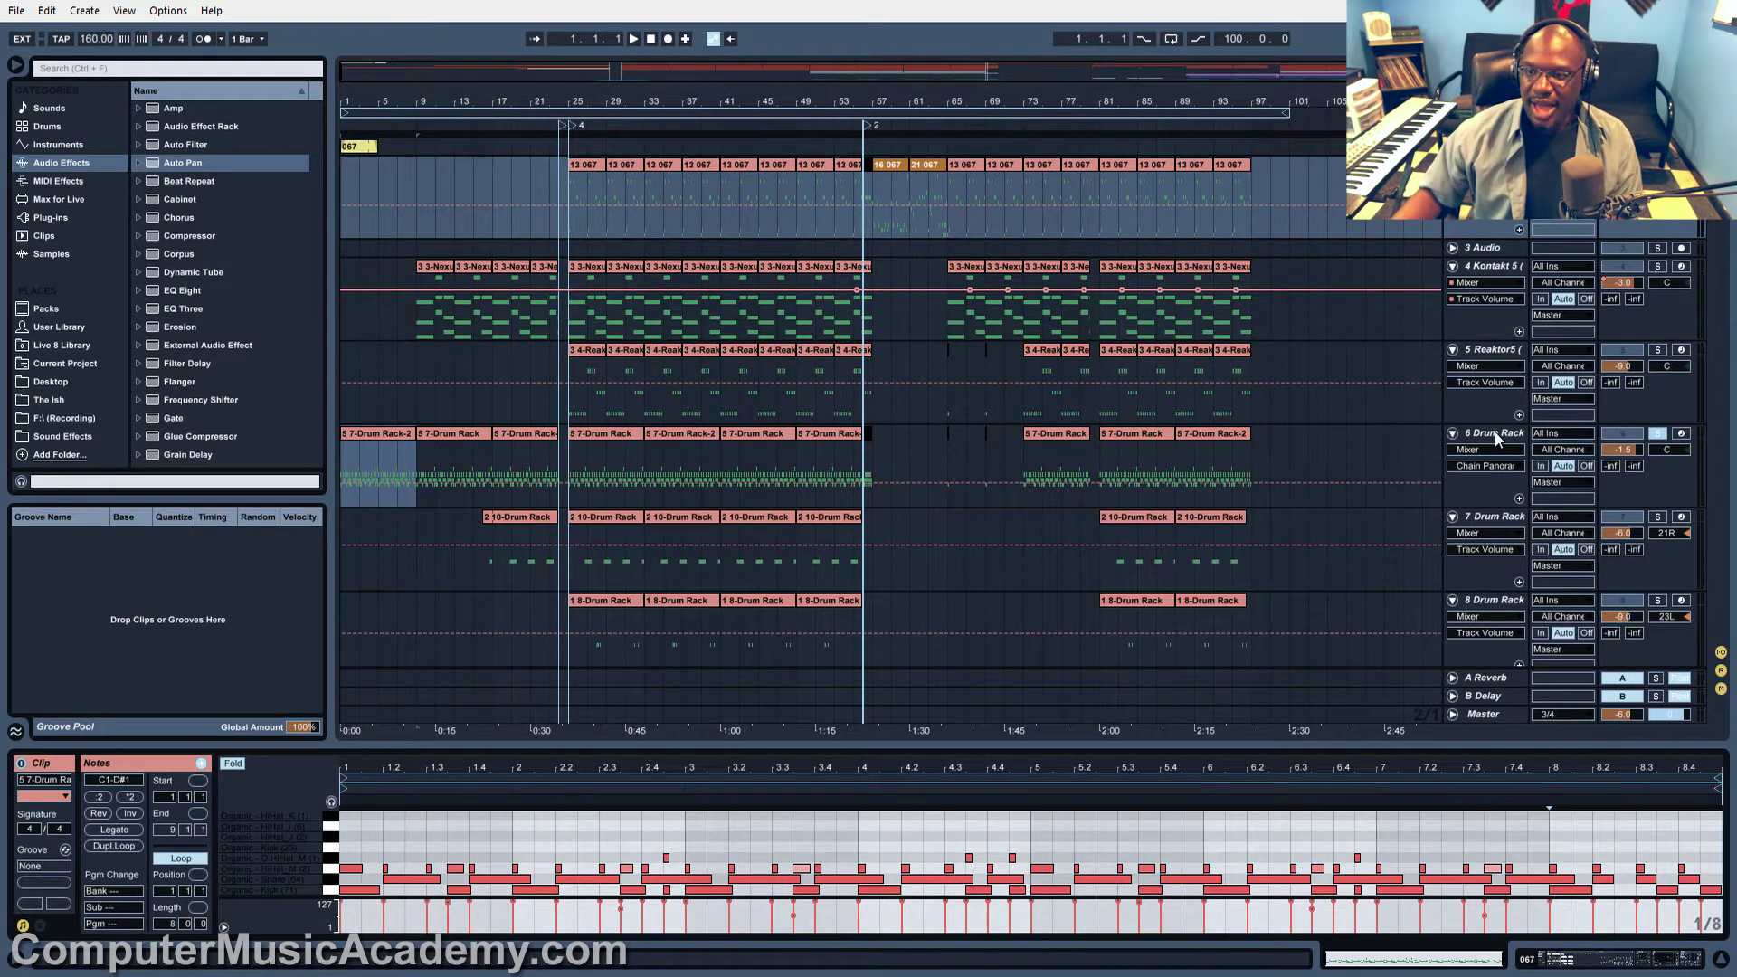
Show the device chain of the 6 Drum Rack track, arm the track and play the song from the beginning
click(1493, 437)
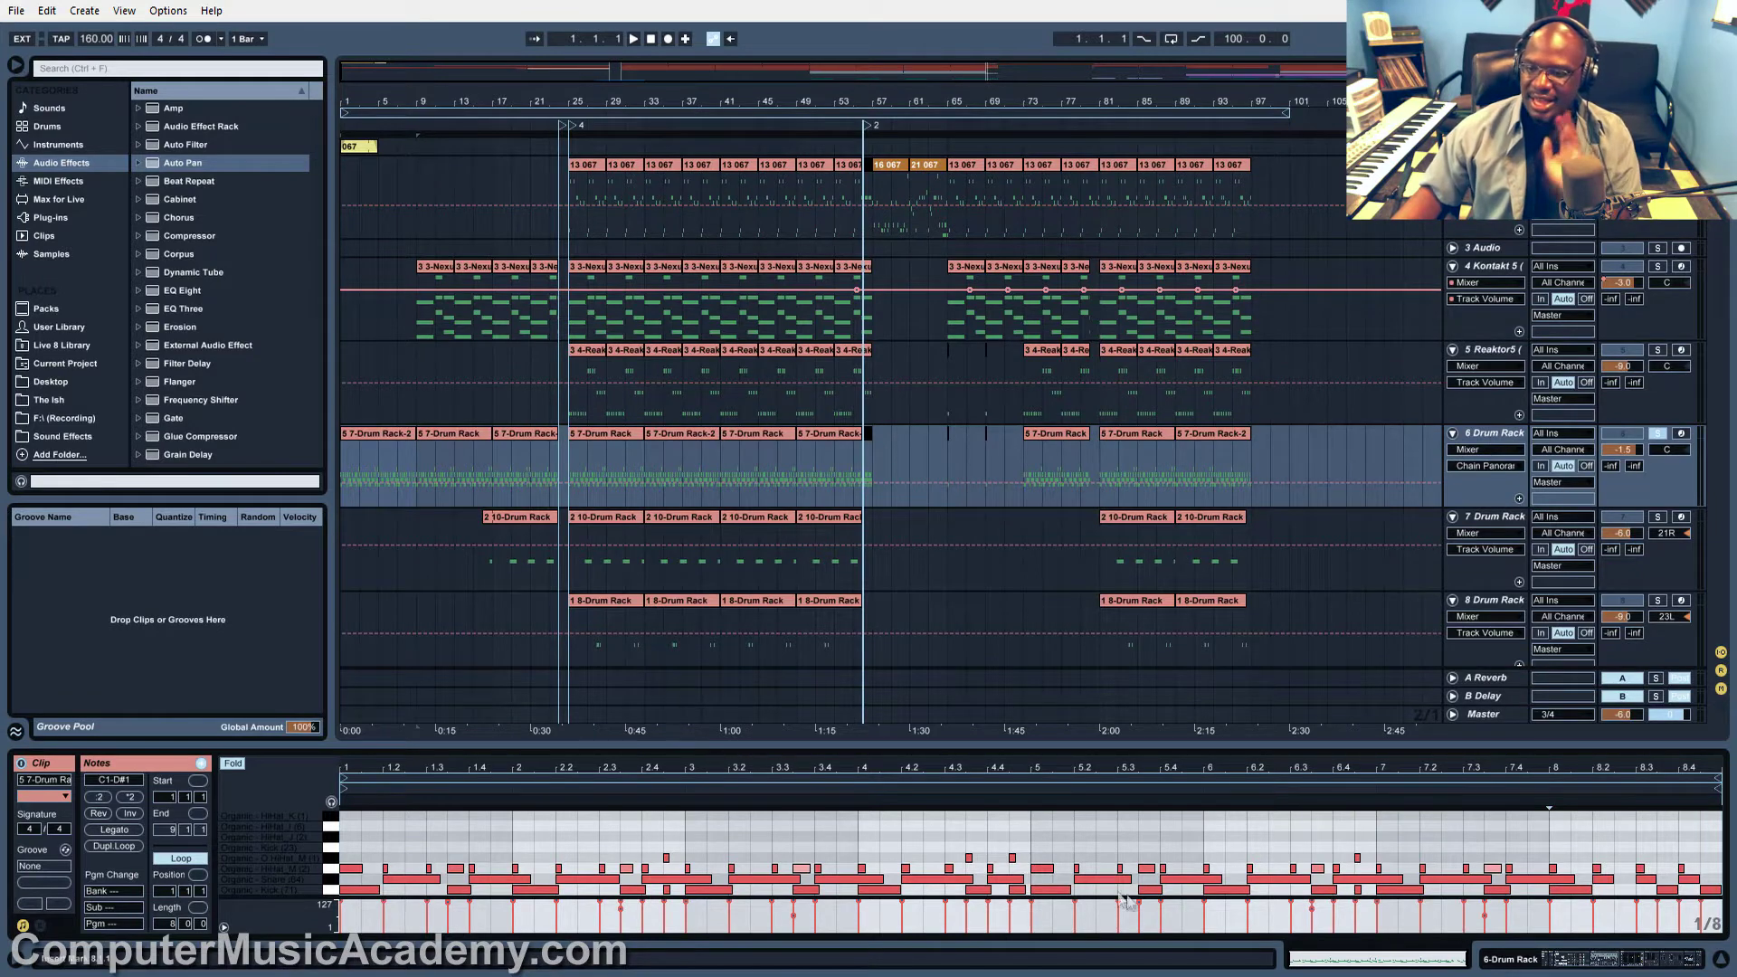
key(shift+Tab)
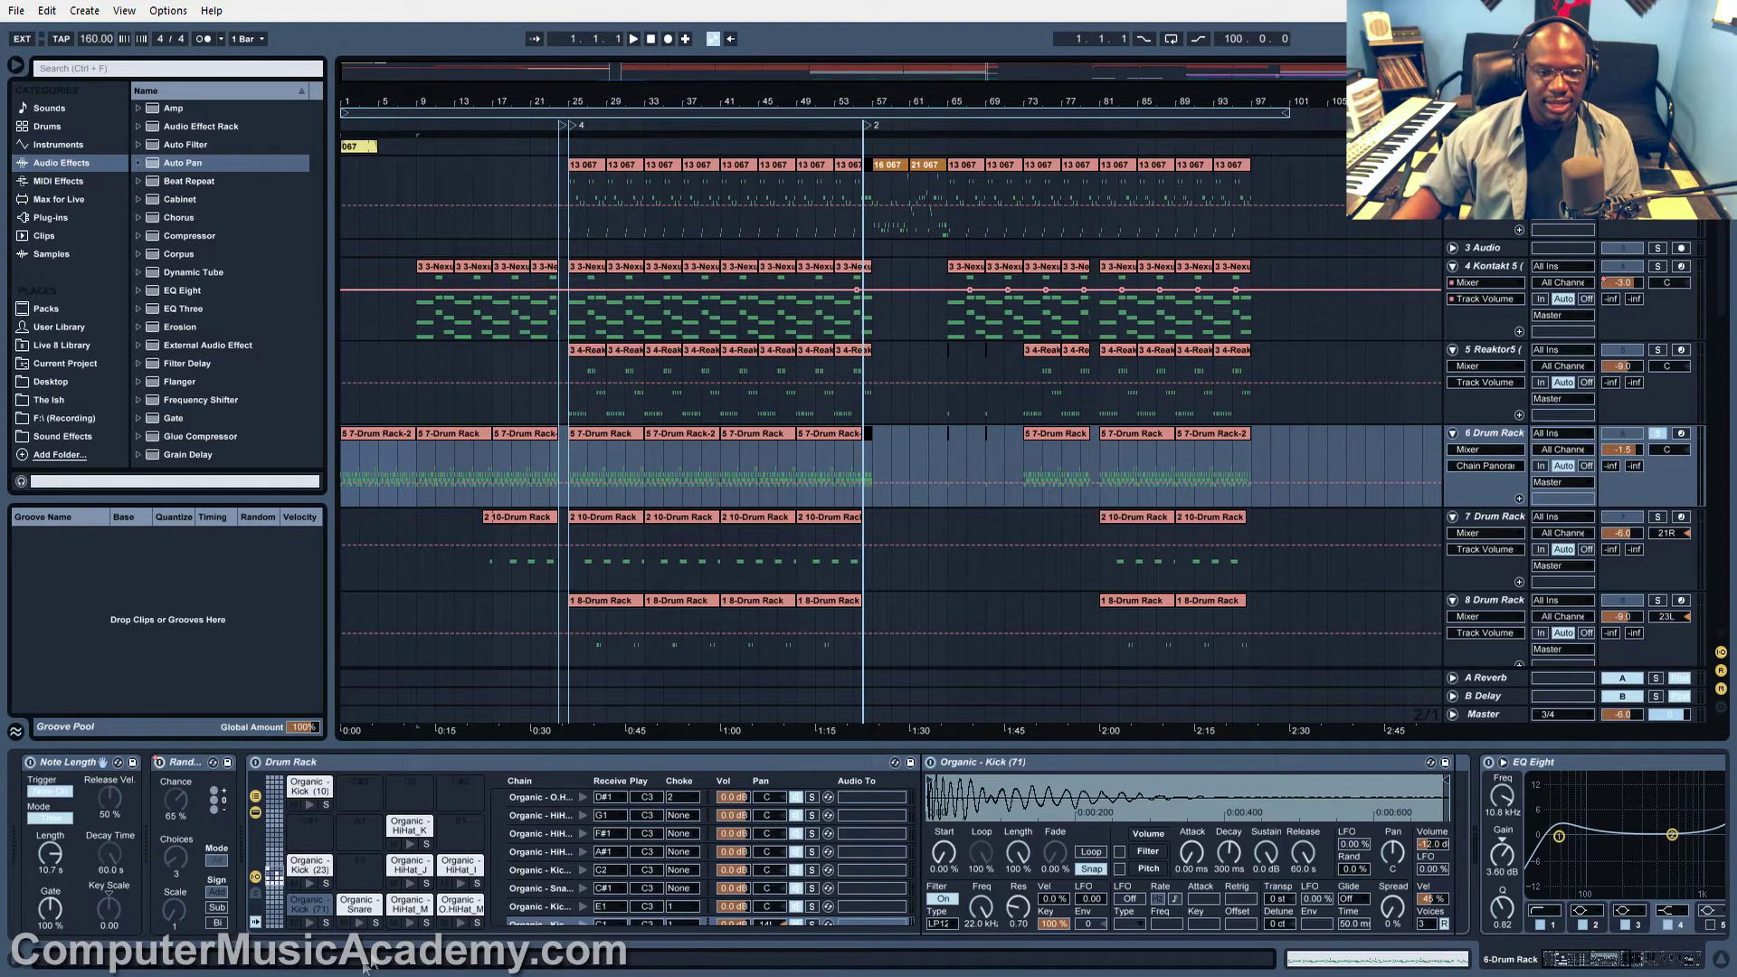
click(1681, 433)
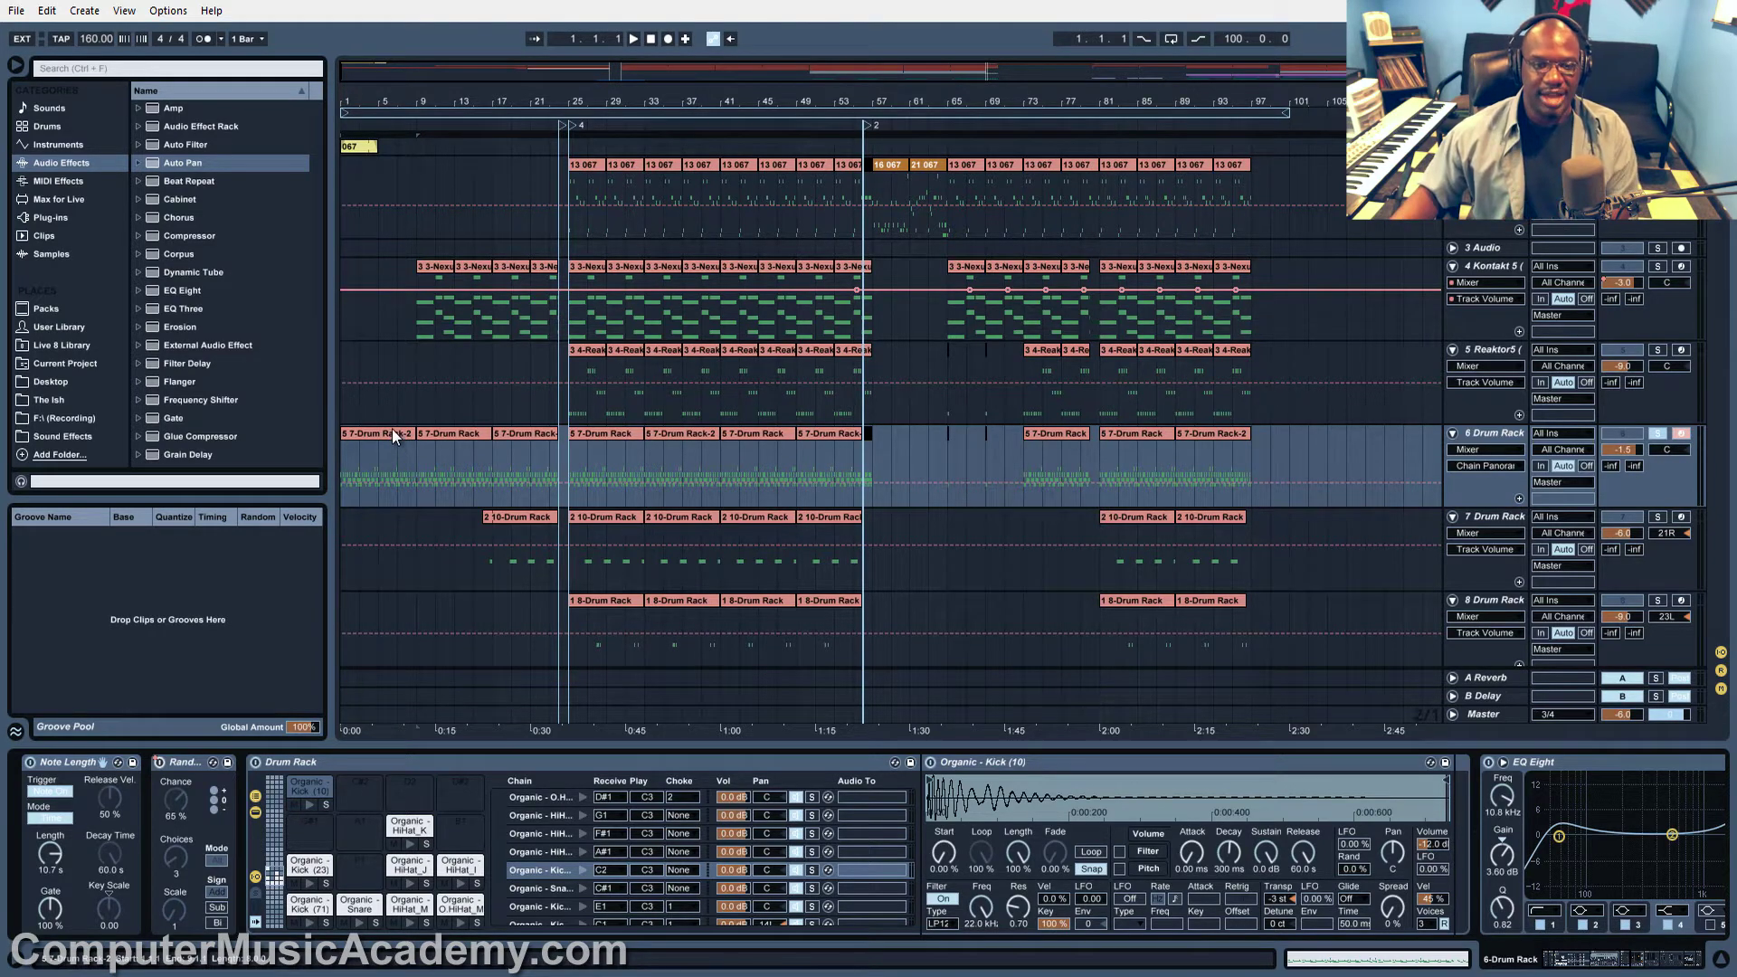
key(space)
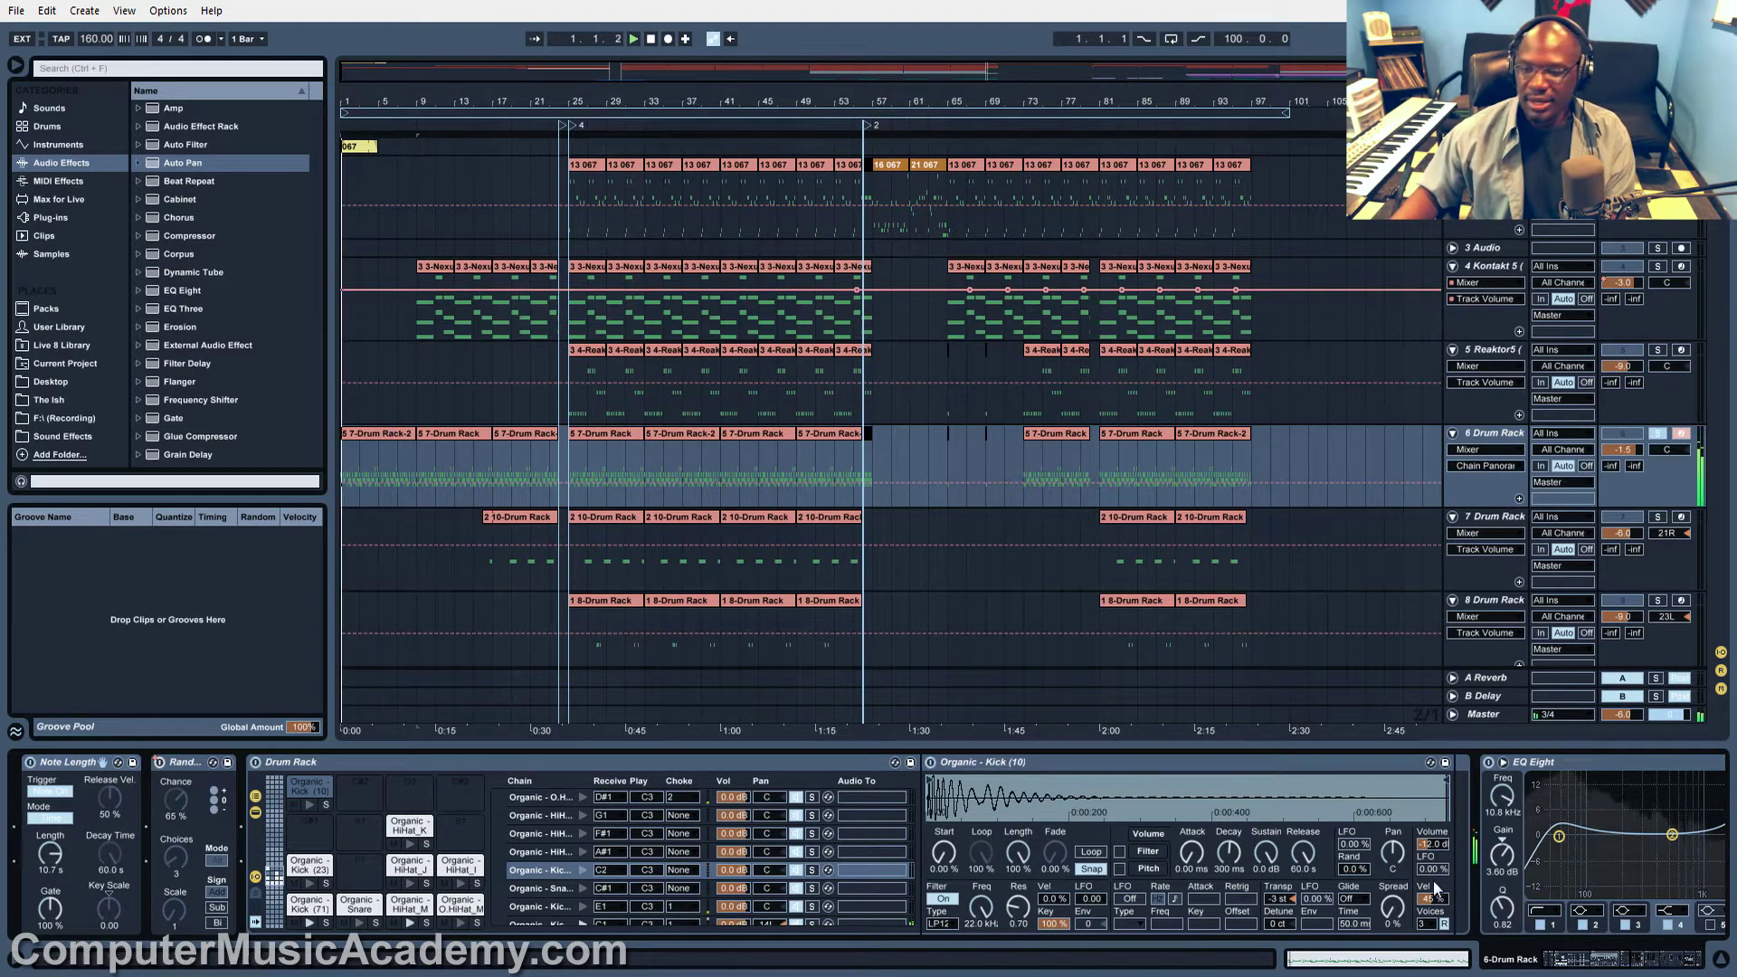
Show the MIDI notes of the 6 Drum Rack clip starting at bar 9 during playback, and stop the song
click(1426, 960)
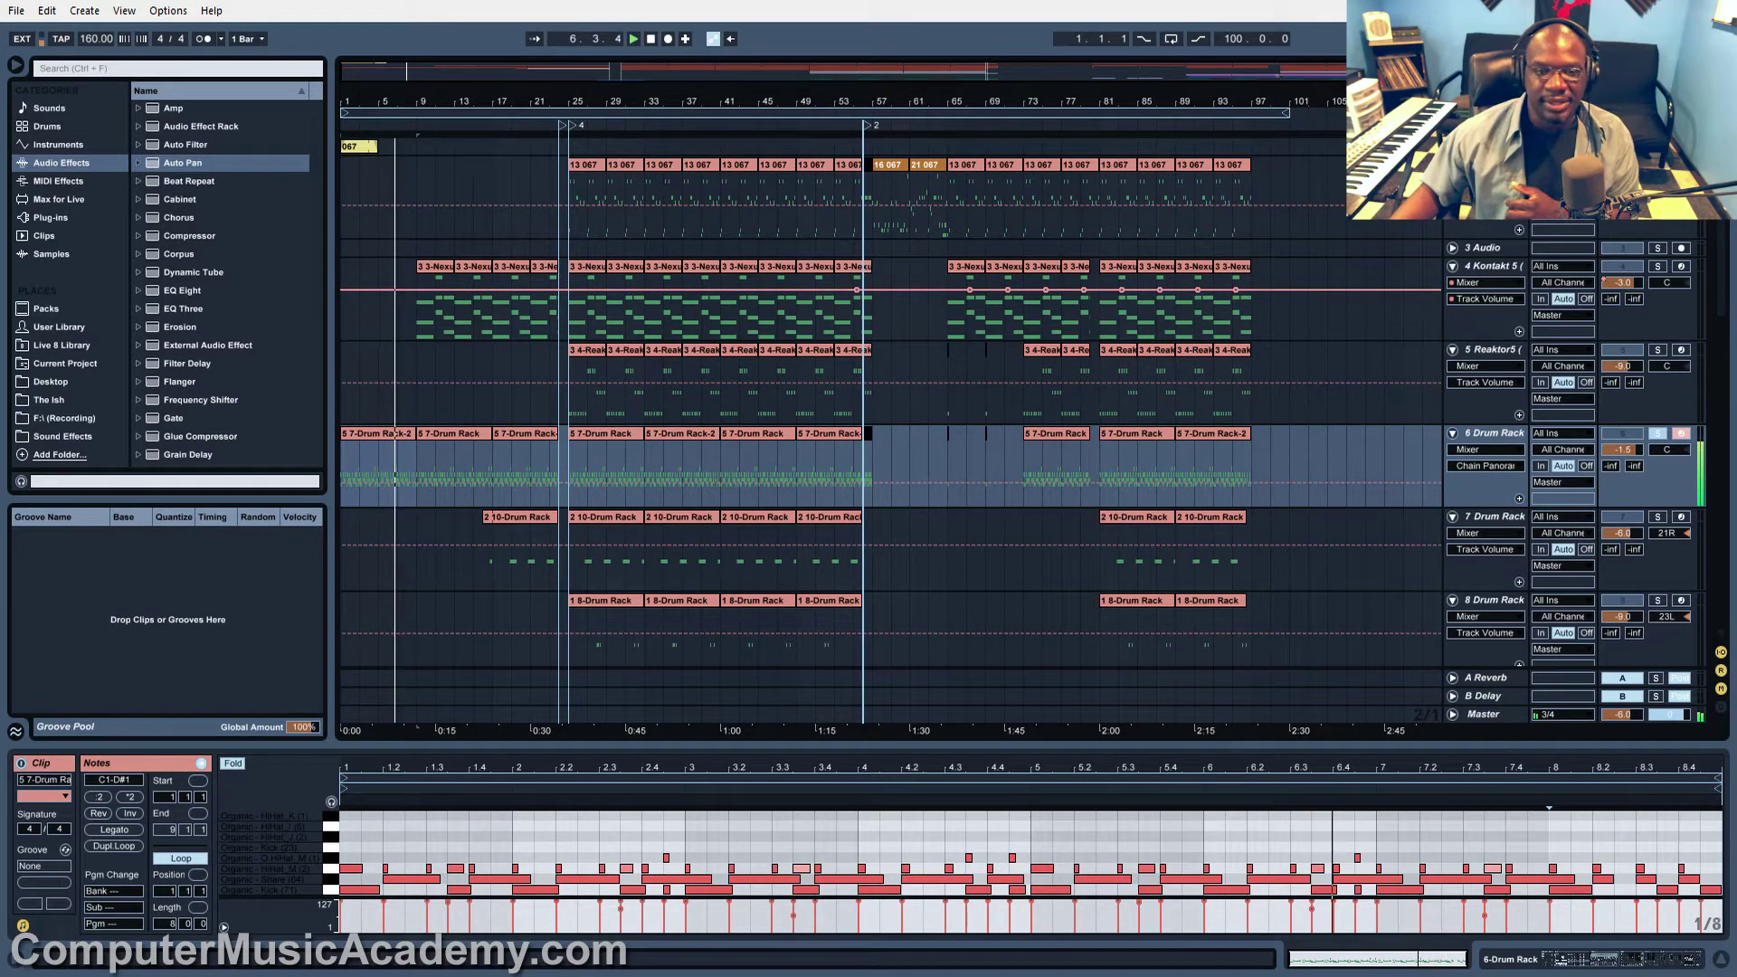
click(468, 434)
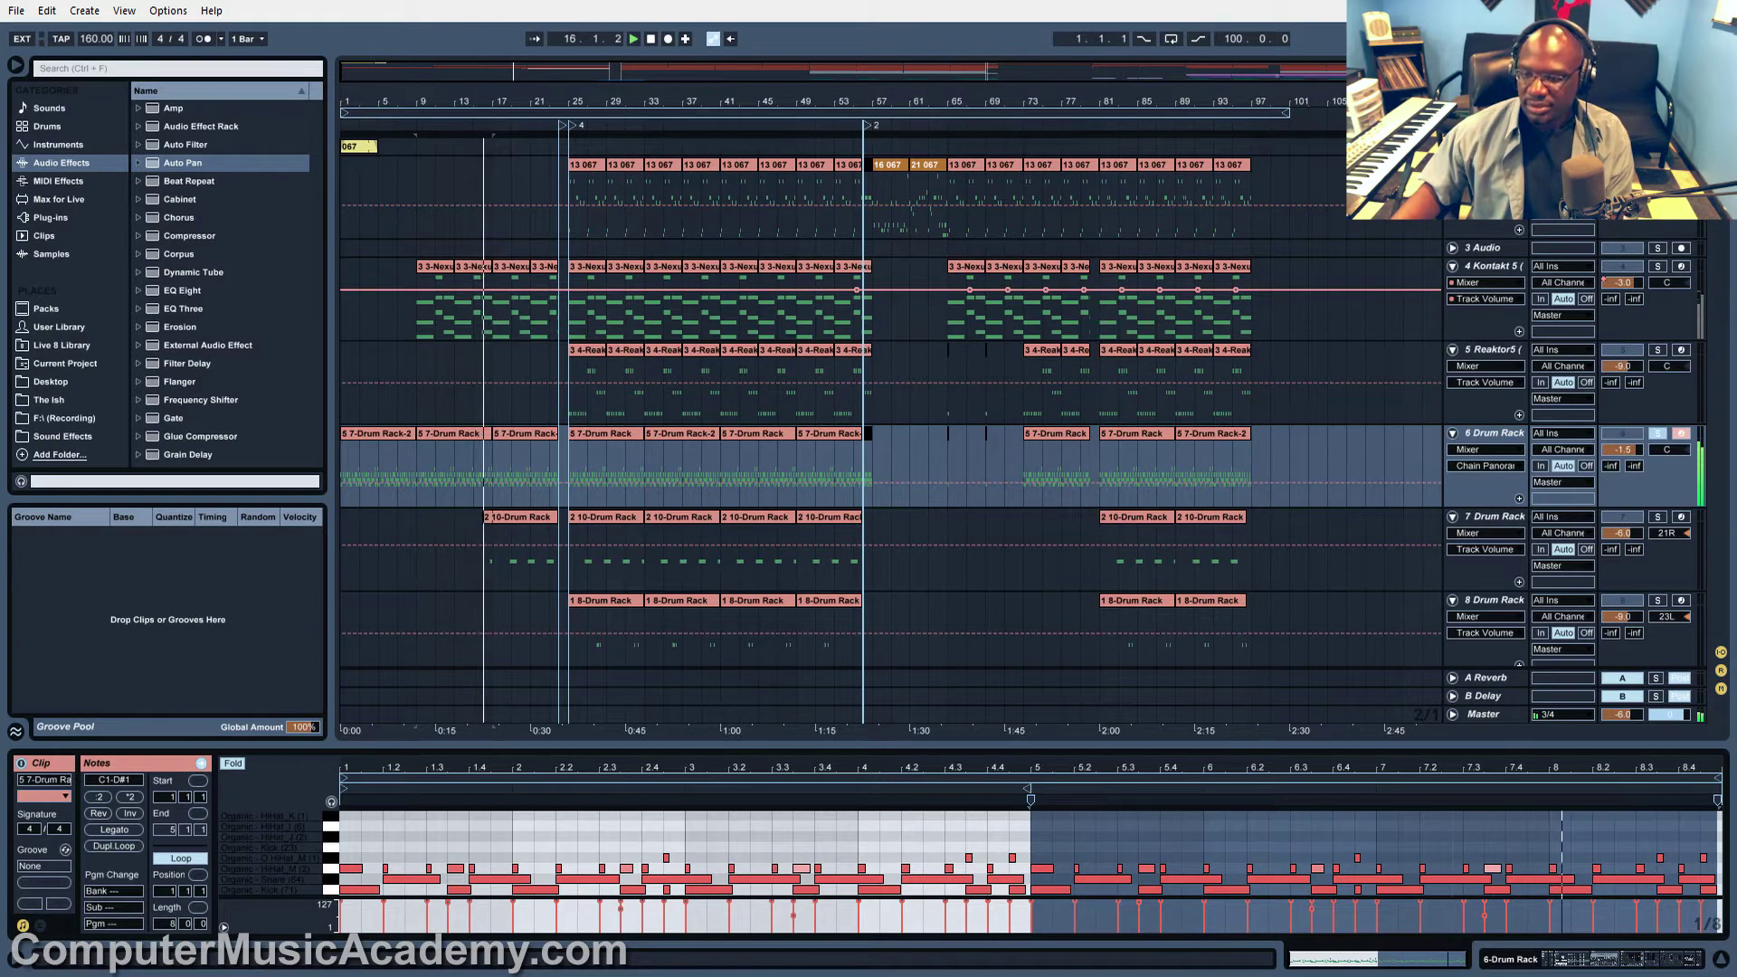
key(space)
Examine the full device chain of the 6 Drum Rack track through to the Limiter, and show the 067 track's devices
click(1509, 959)
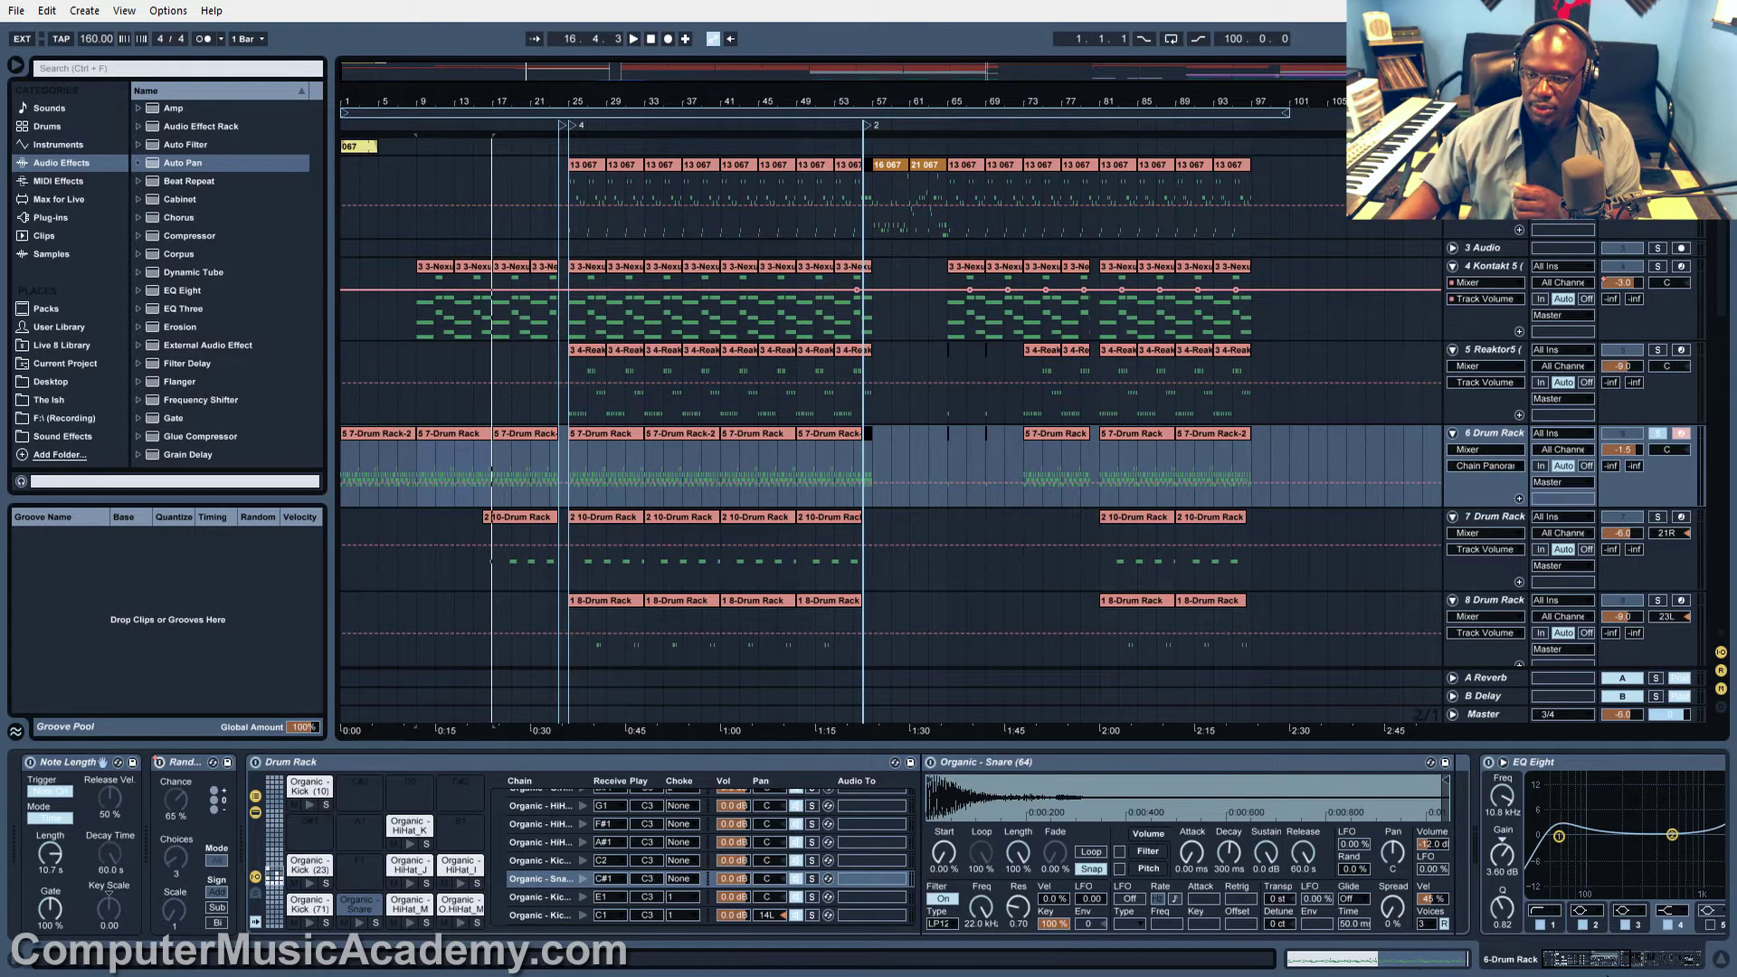
click(1602, 966)
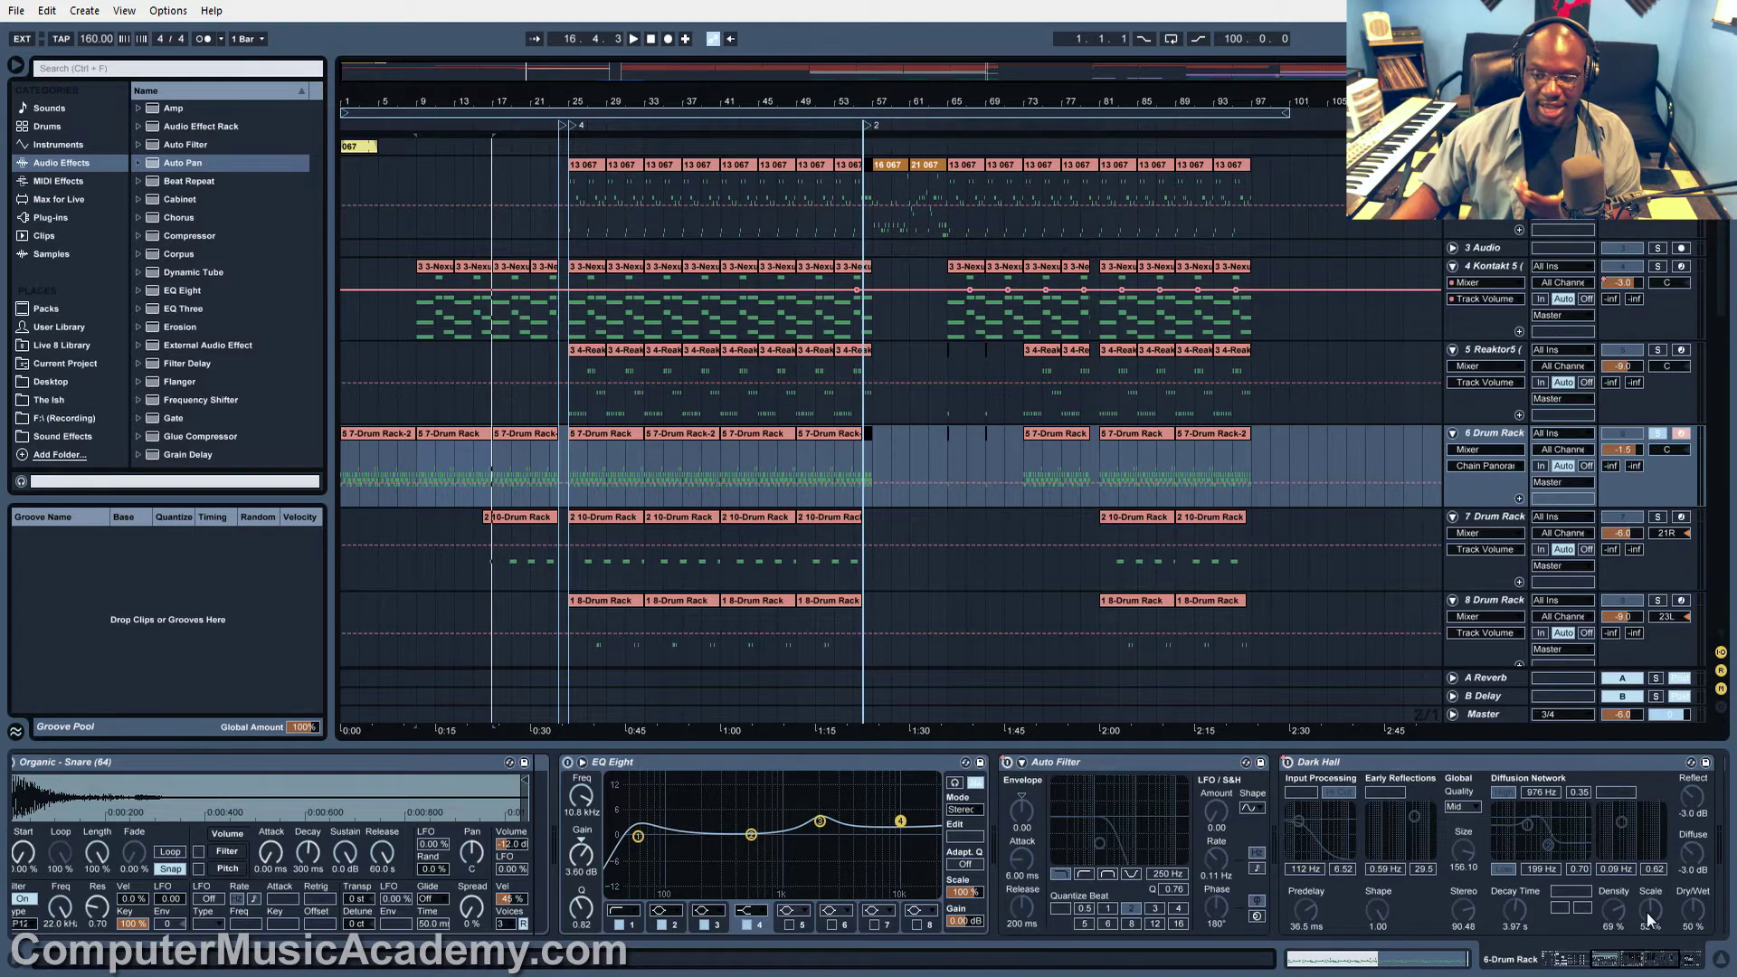
drag(1588, 965, 1629, 965)
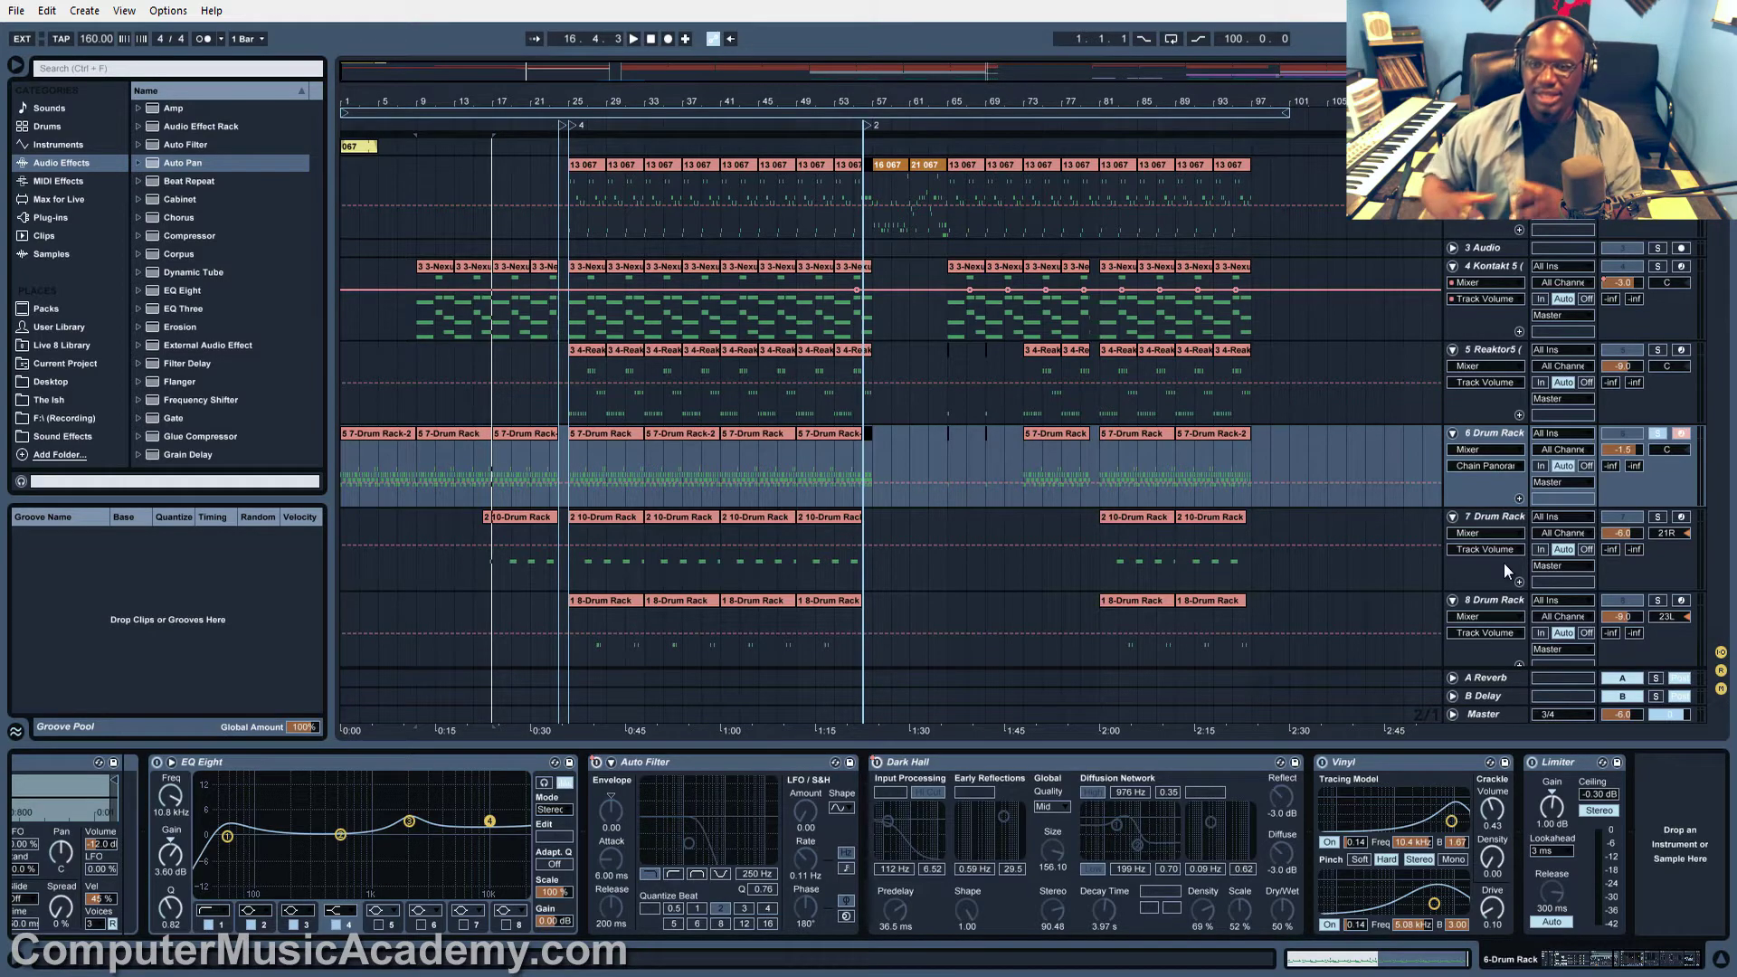
click(1493, 165)
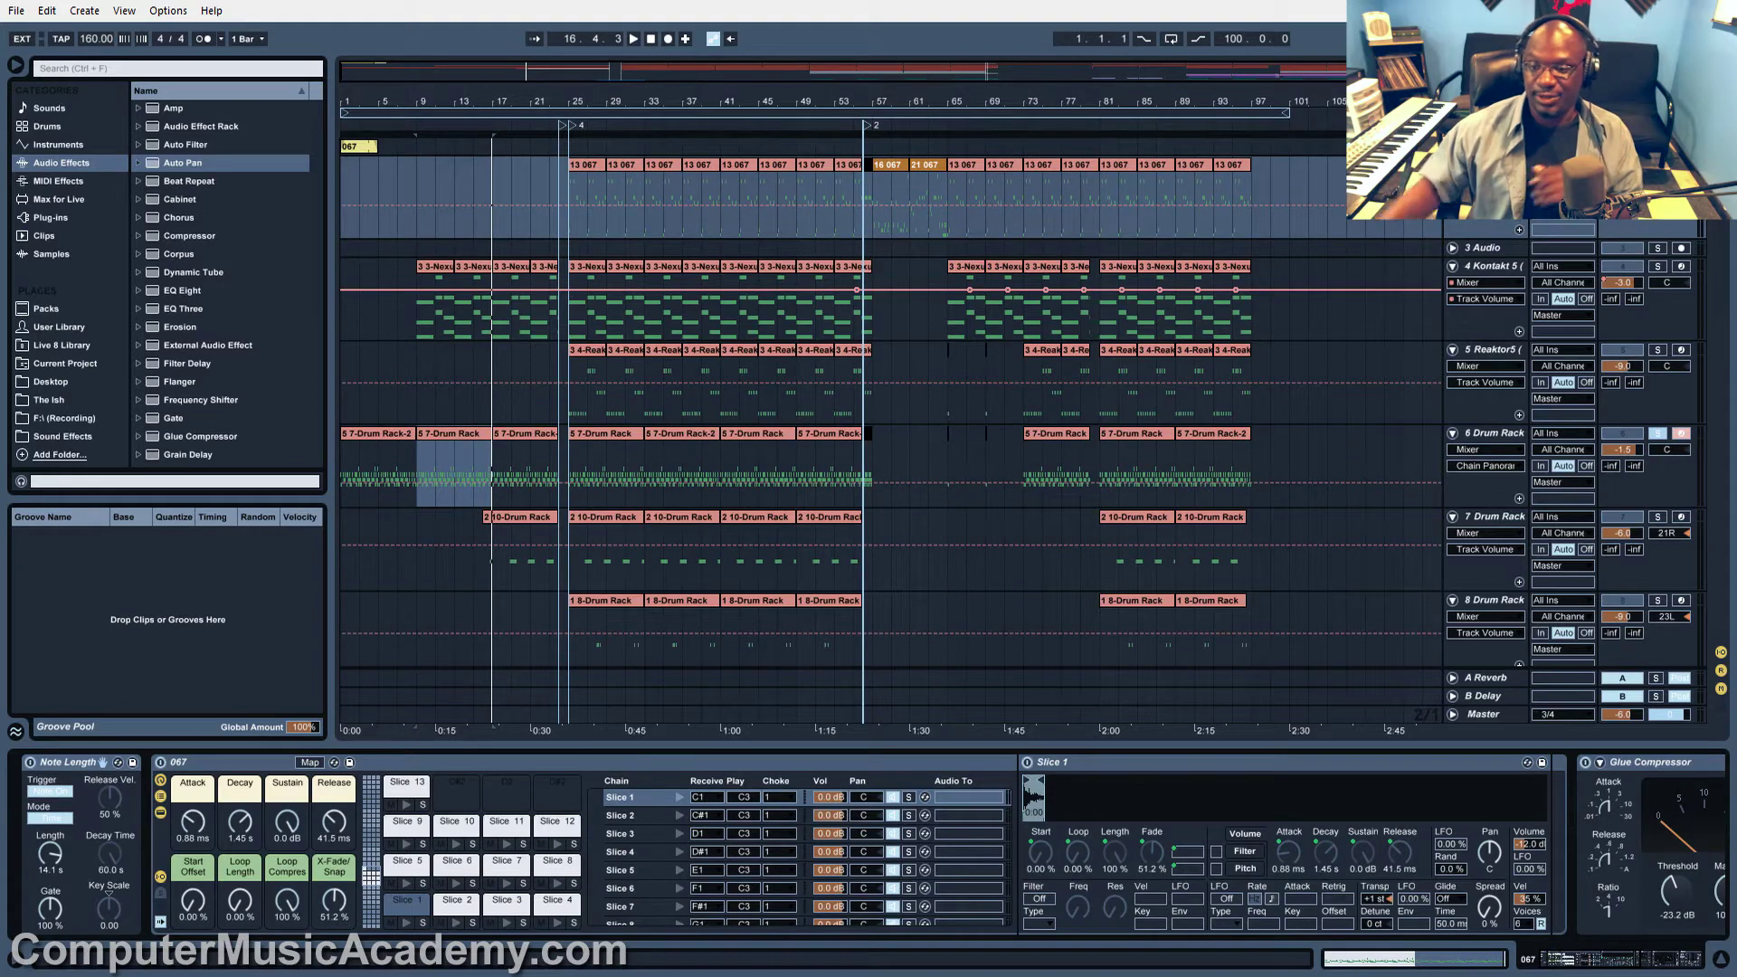
Reopen the drum clip's notes, draw two trial notes around bar 4 and remove them
click(1393, 957)
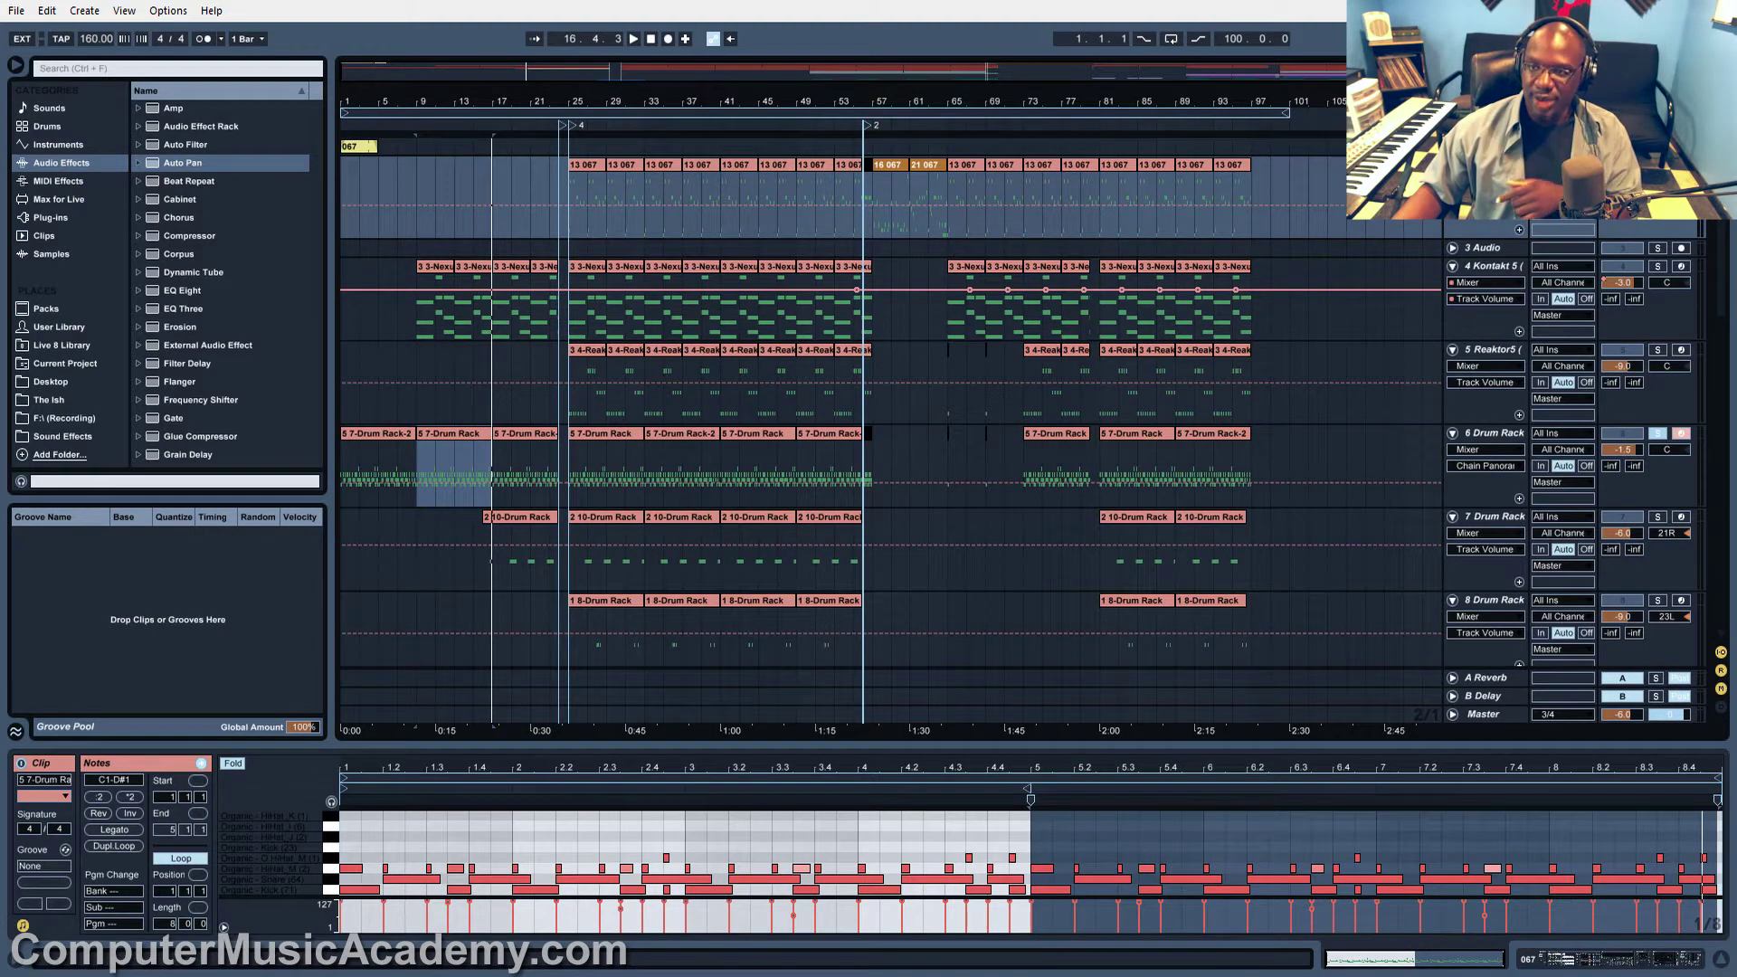
click(848, 836)
click(892, 847)
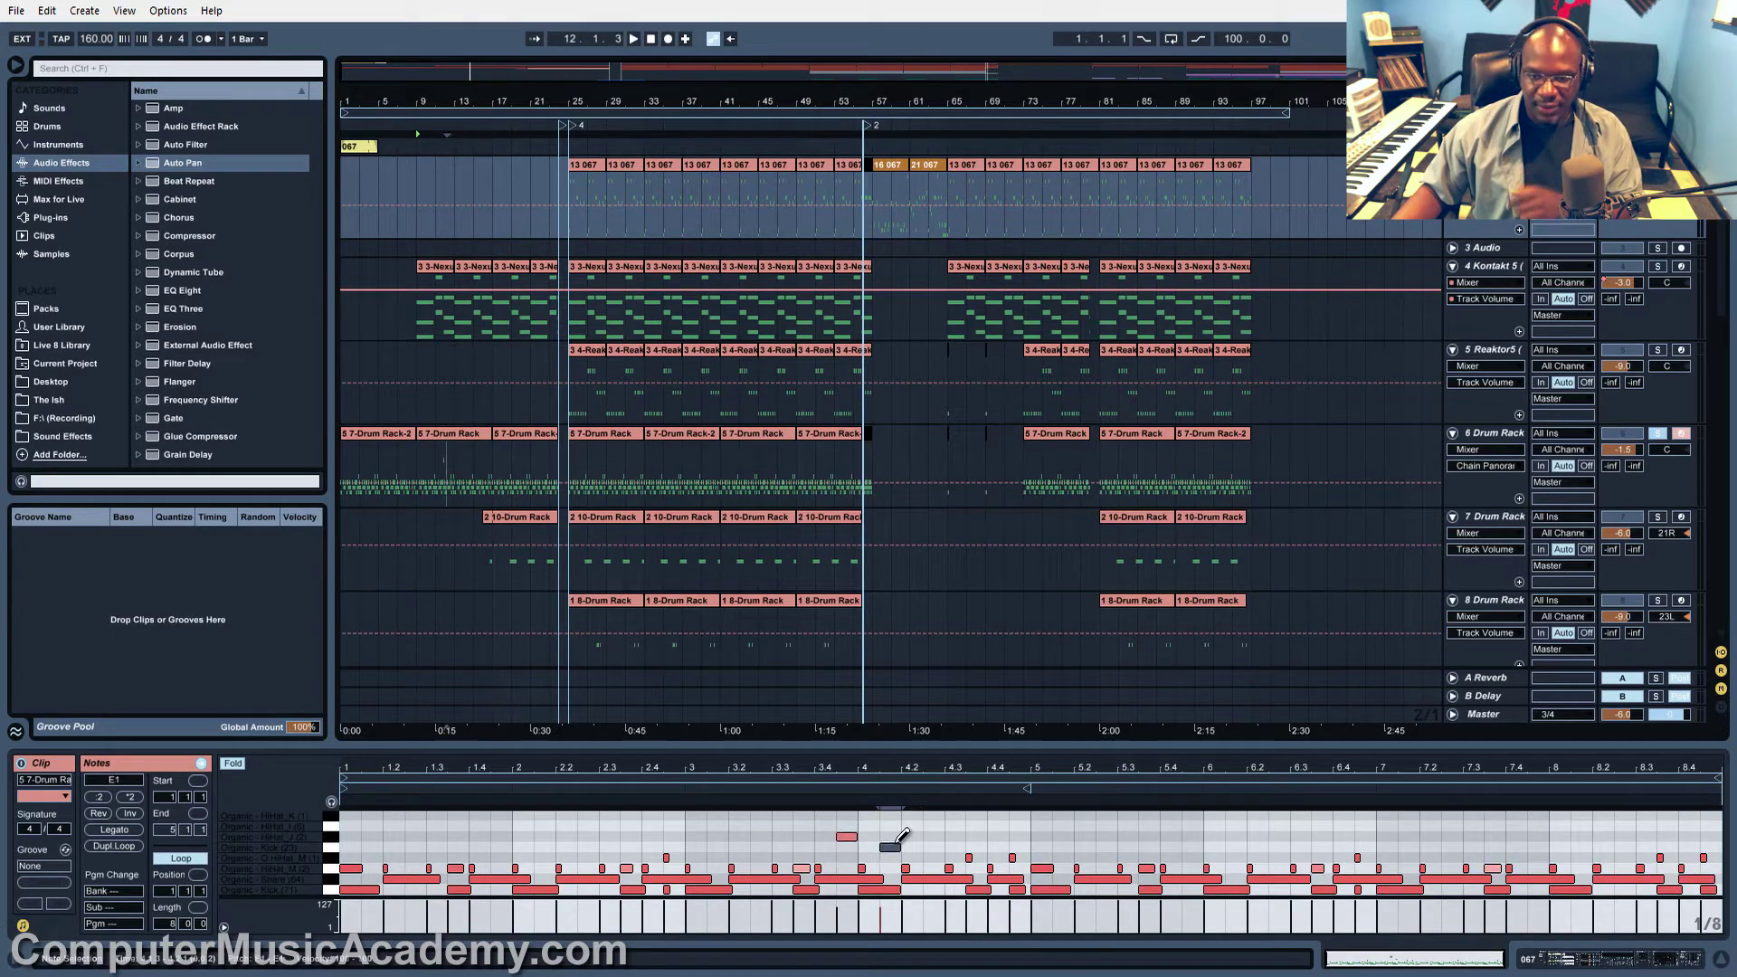
click(892, 846)
click(851, 837)
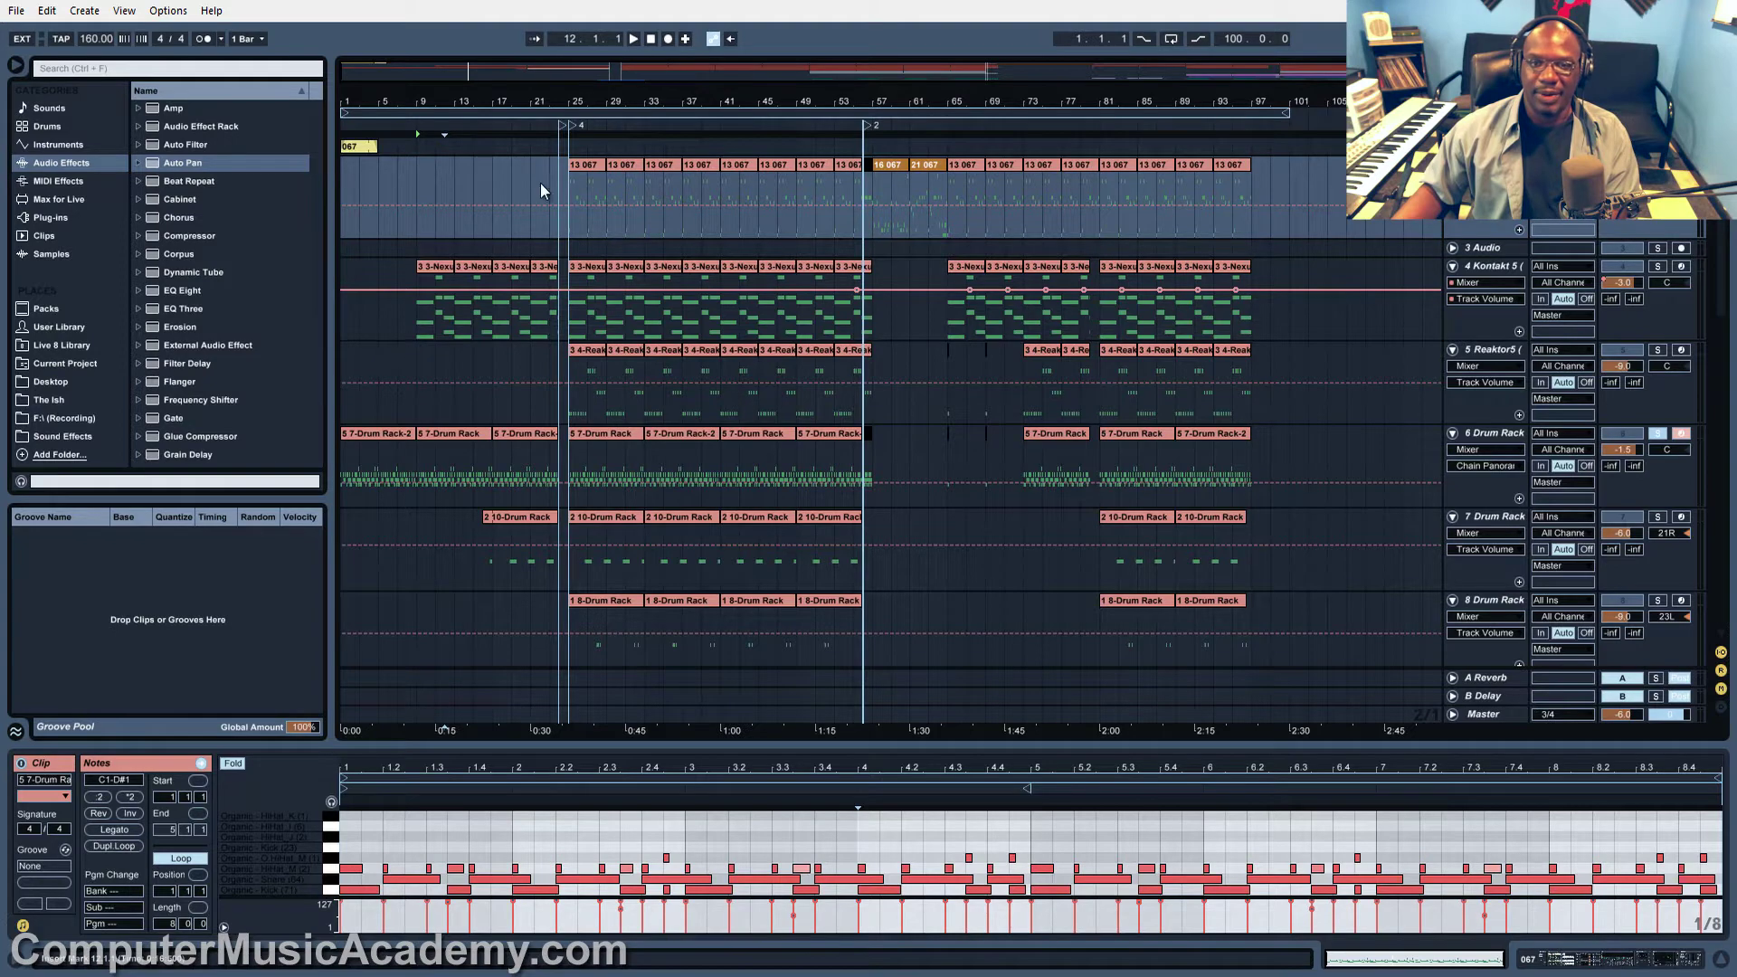
Open the first 067 clip at bar 25, play it while viewing its slice notes, and solo the 6 Drum Rack track alongside
click(581, 167)
key(space)
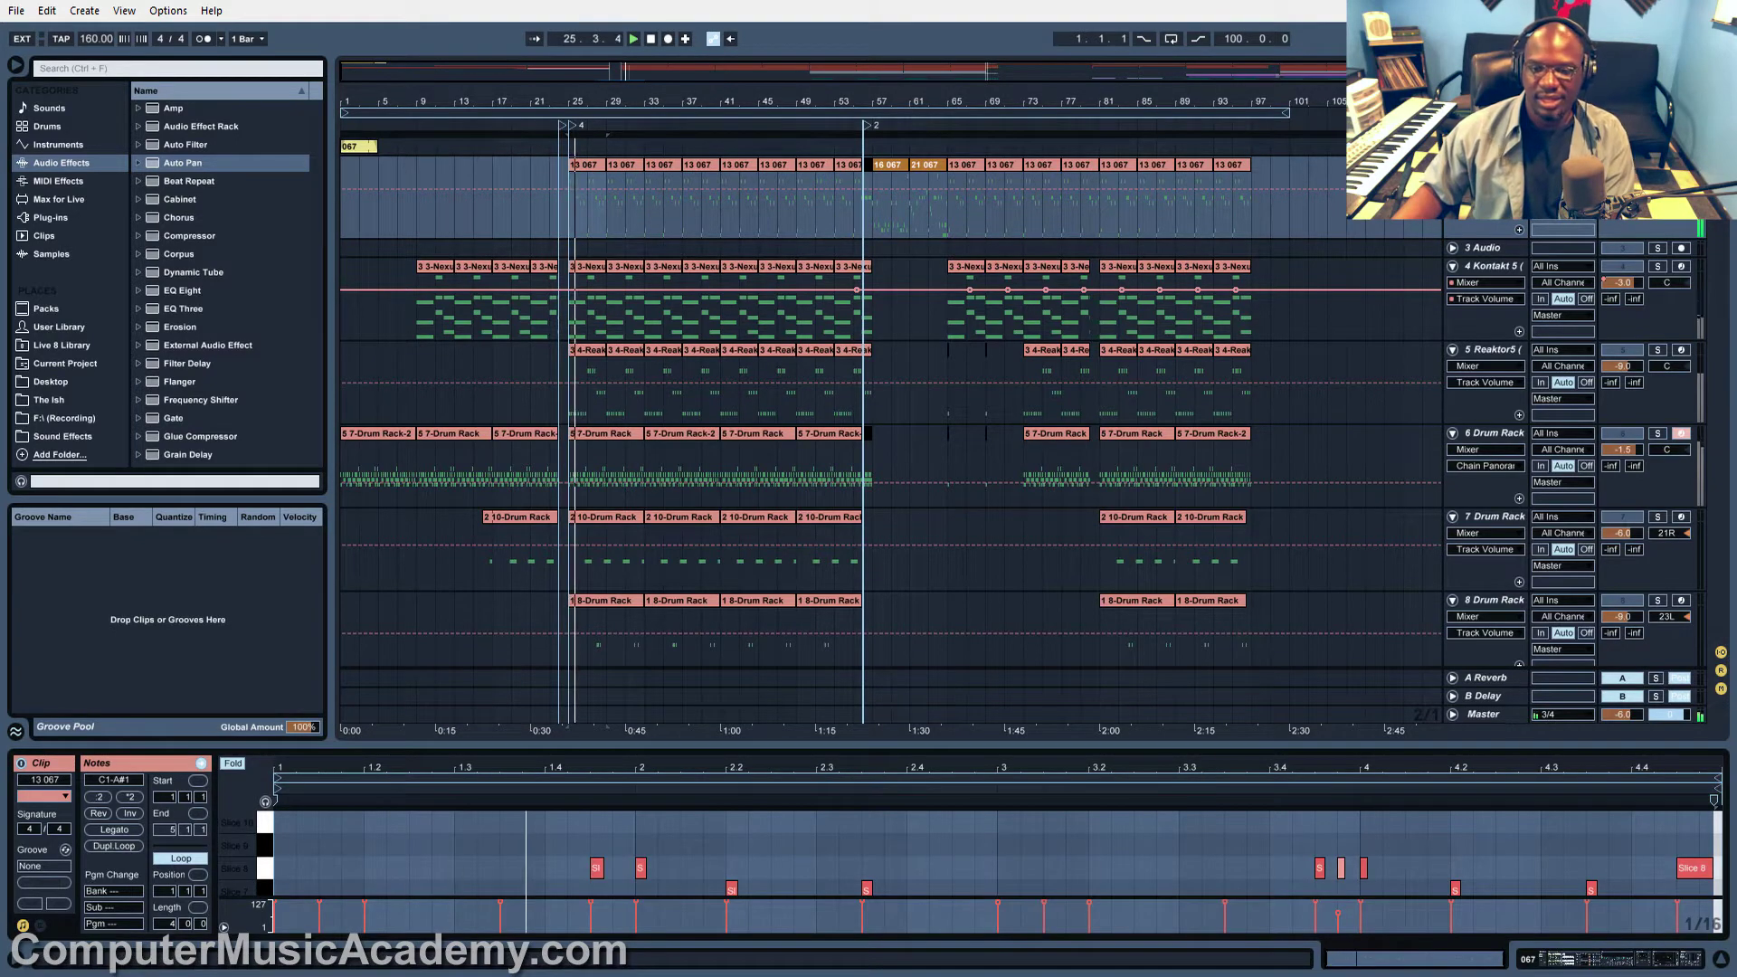
scroll(1599, 818, down, 1)
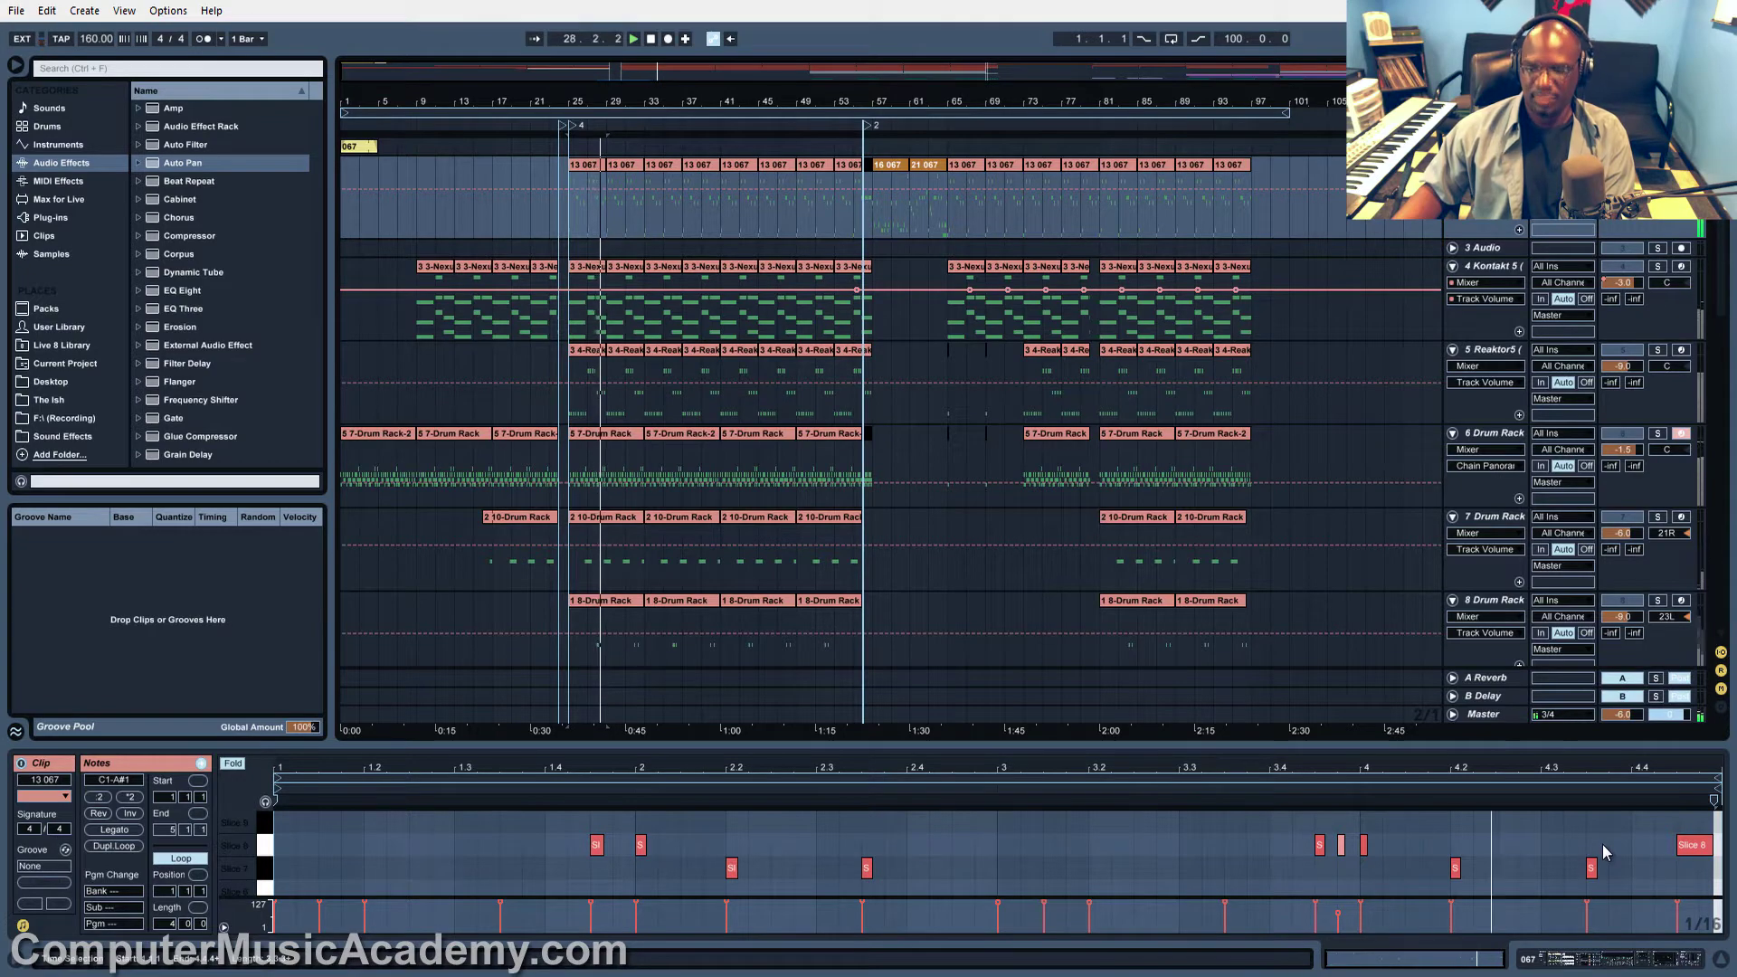
scroll(1604, 851, up, 1)
click(1657, 434)
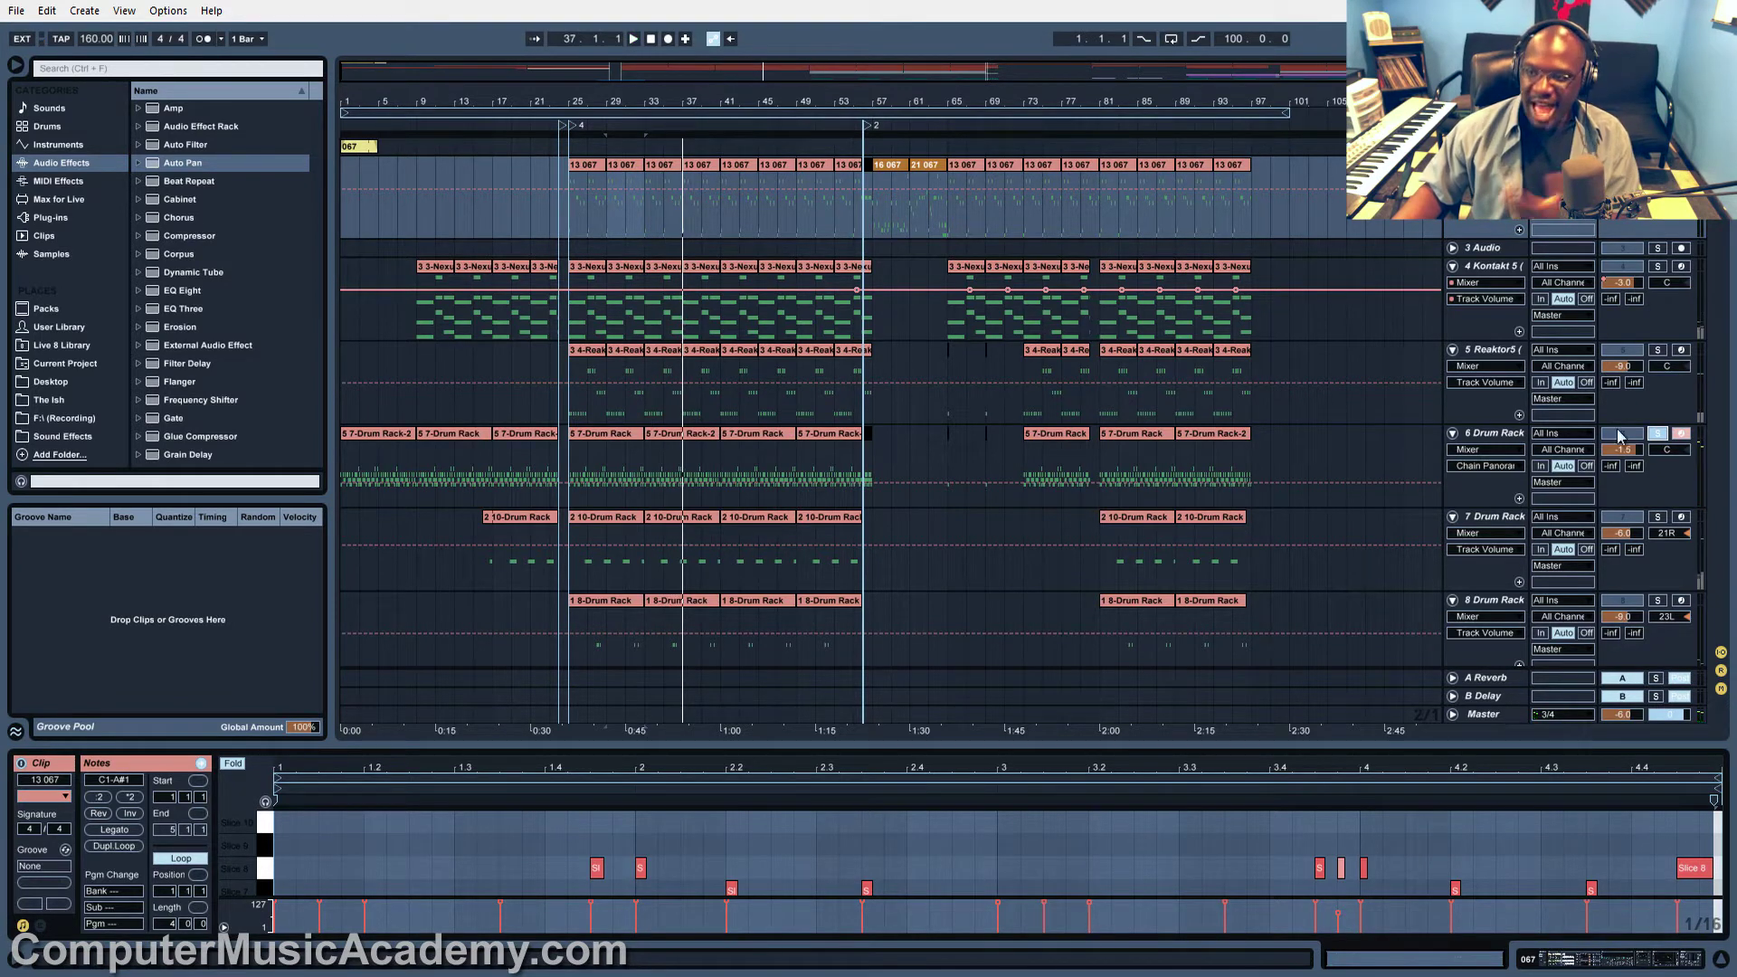
Unsolo the 6 Drum Rack track, solo the 4 Kontakt 5 track and show its device chain
click(1658, 435)
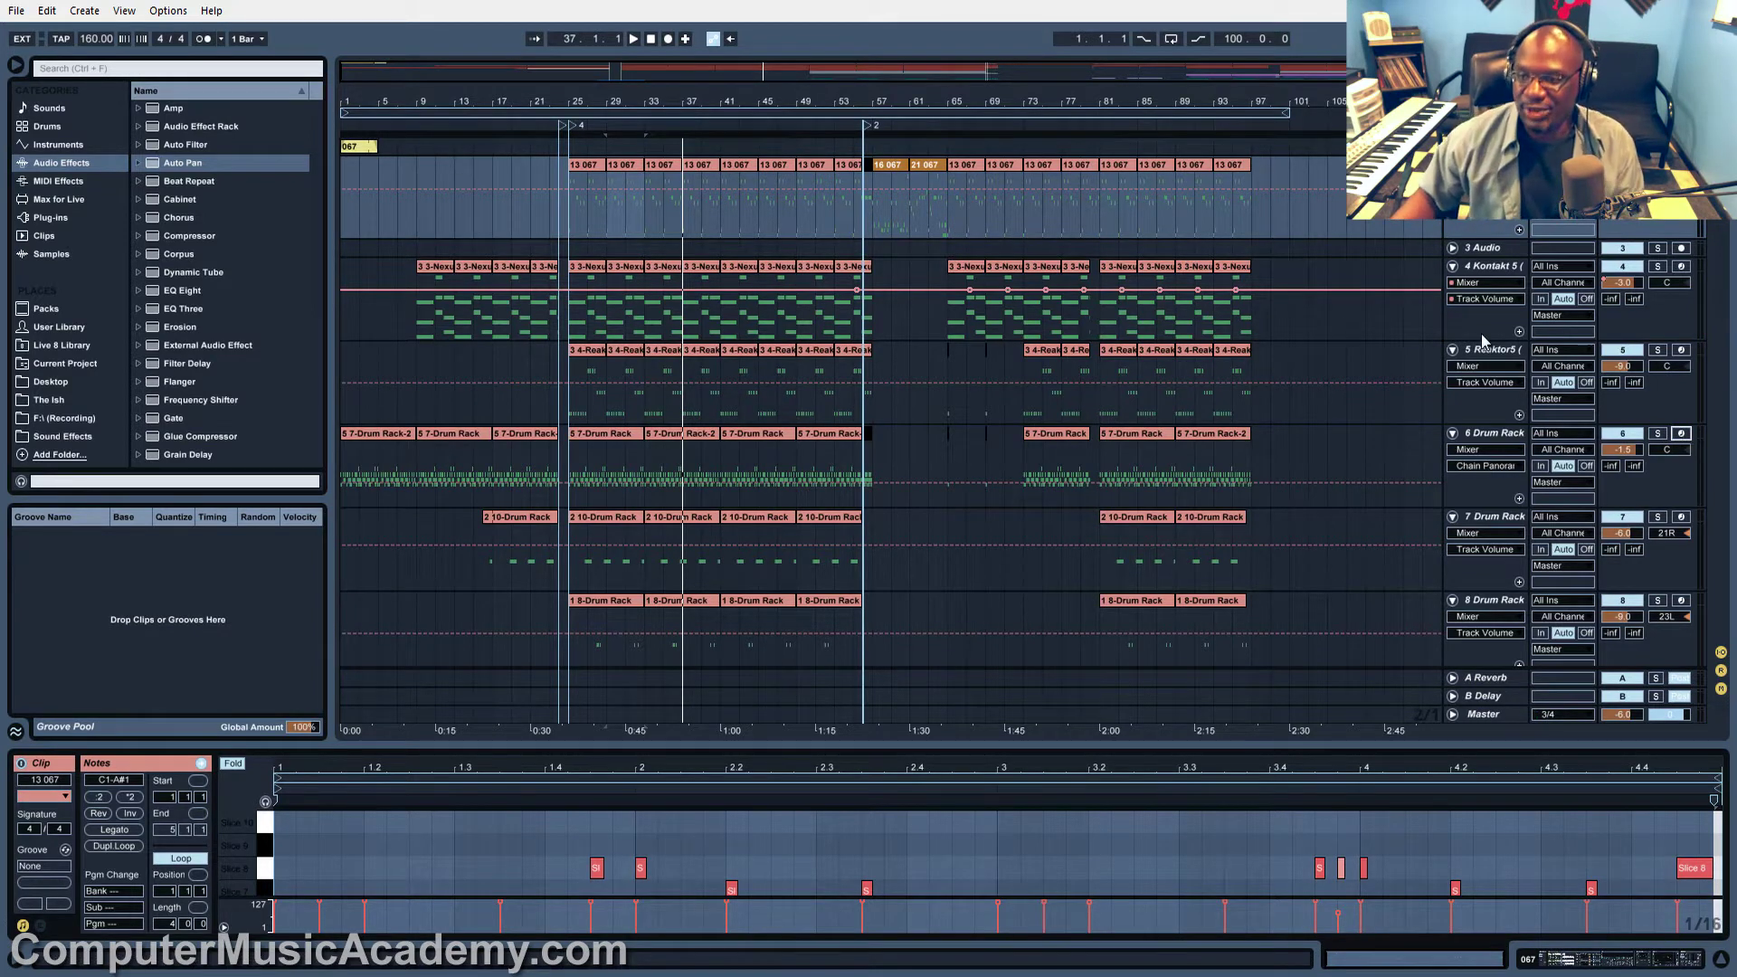
click(1658, 267)
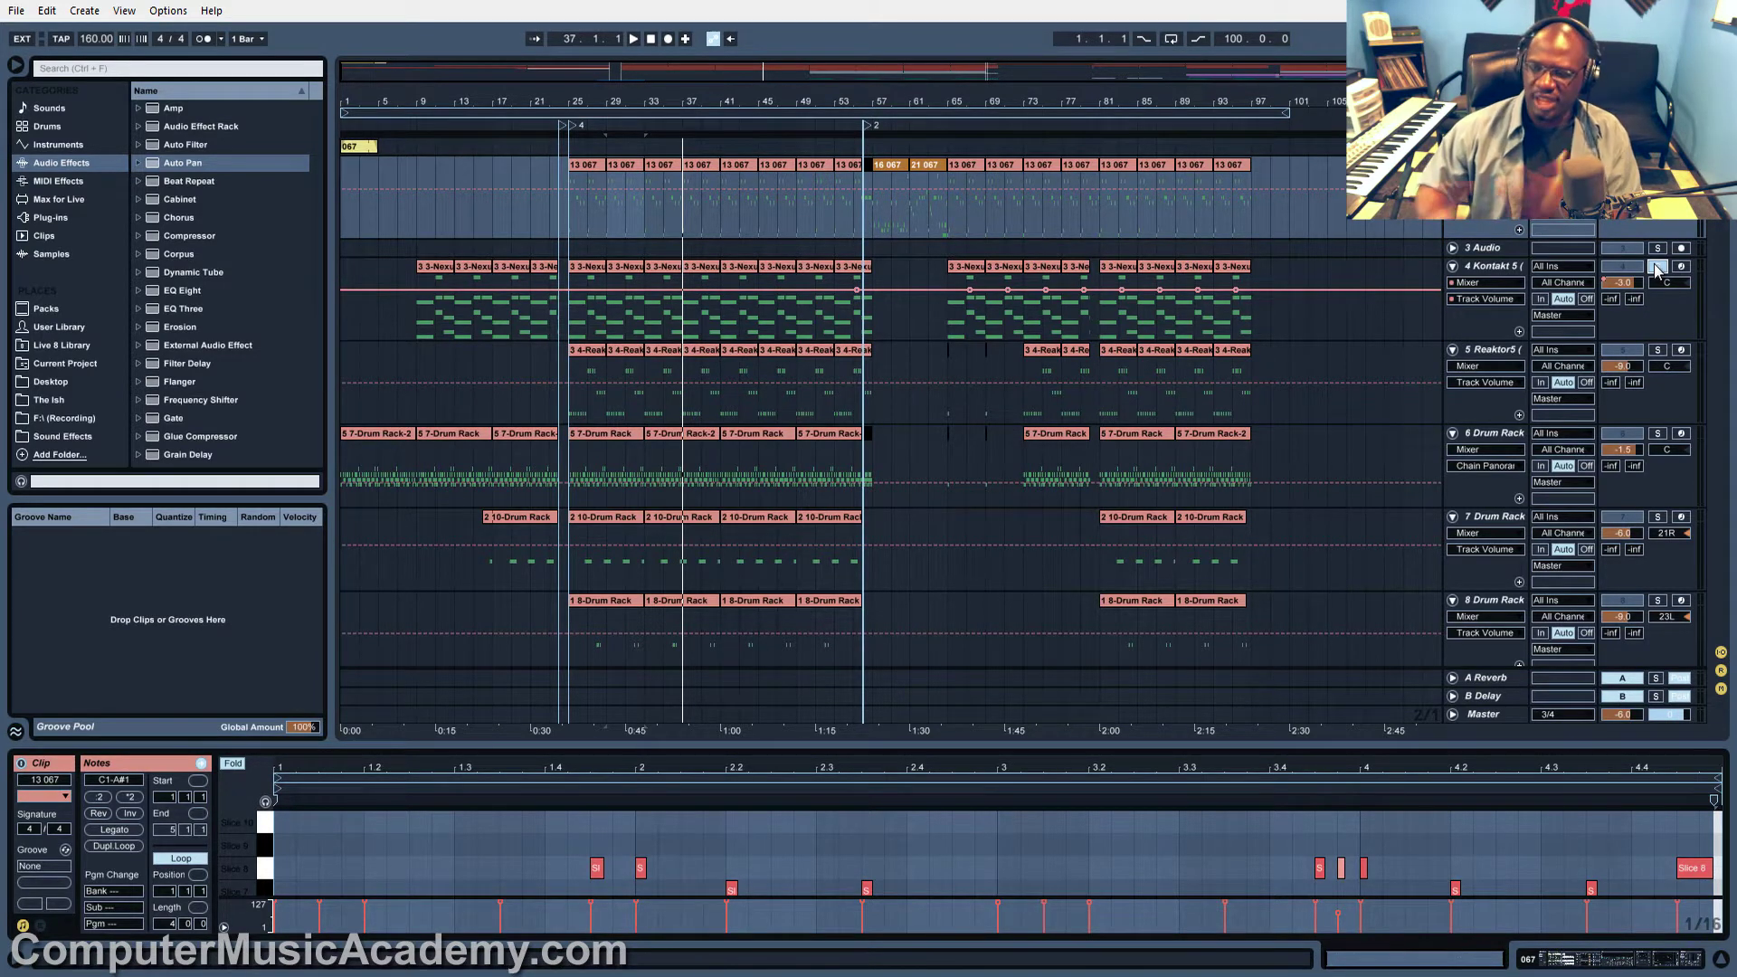
click(1491, 266)
click(1538, 961)
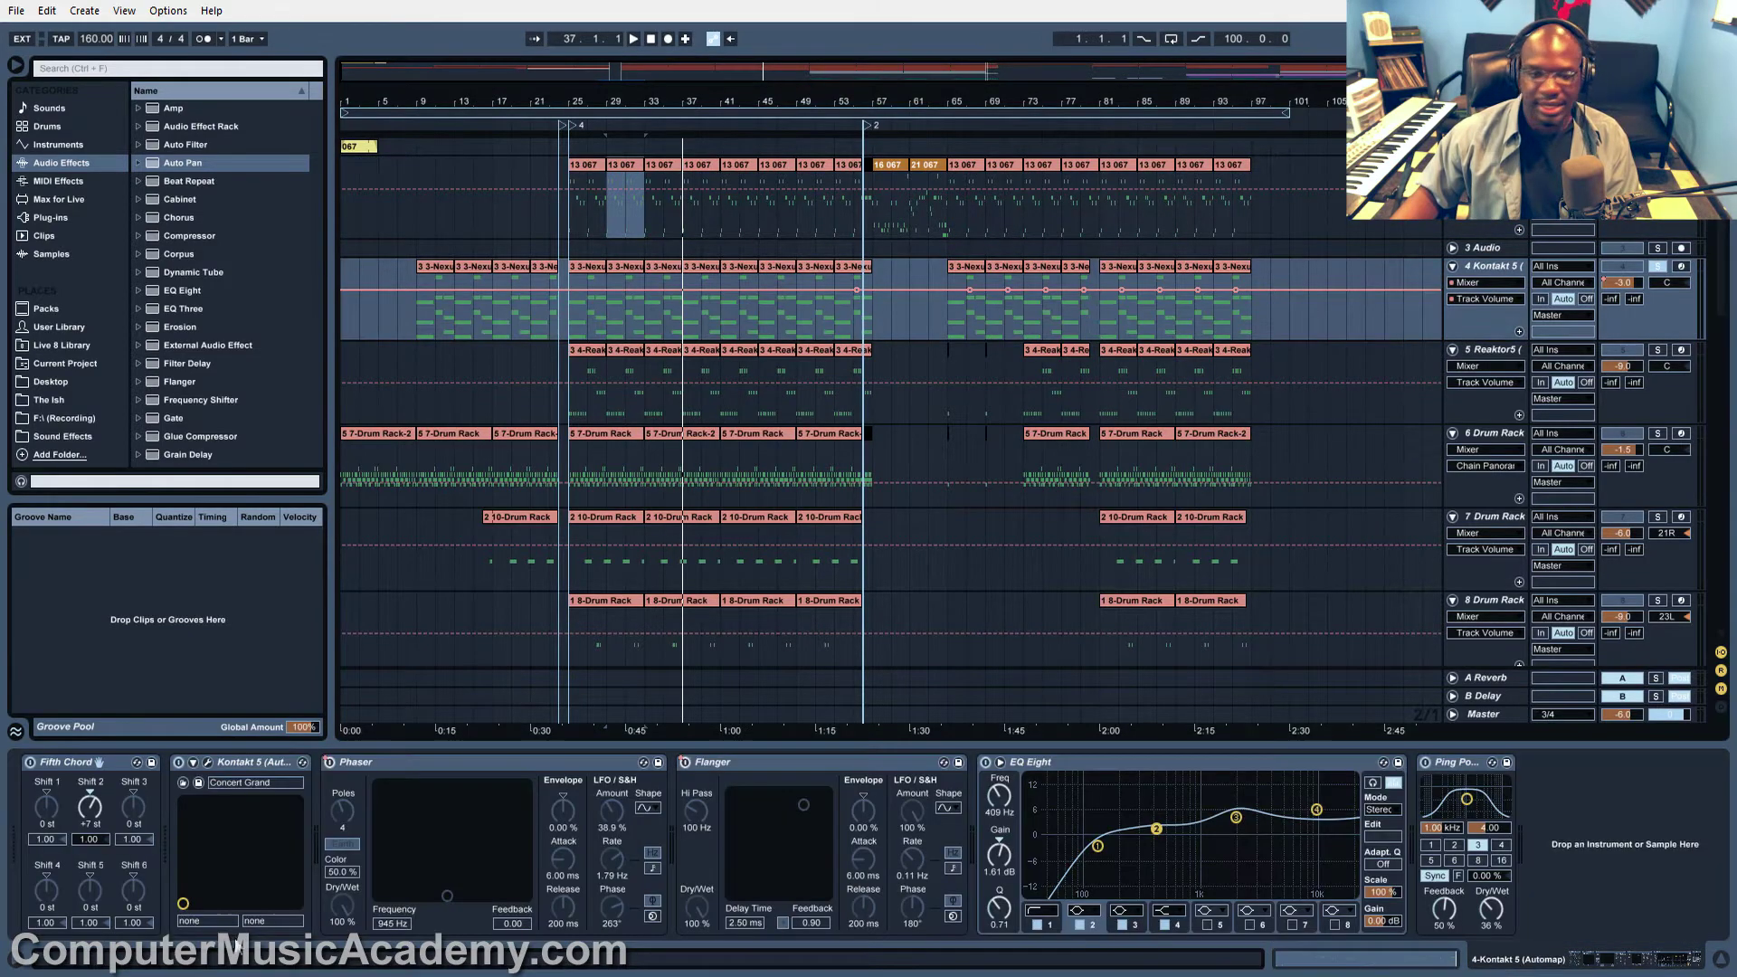
View the Kontakt 5 plug-in window with the Concert Grand, close it, and list the Chord presets under MIDI Effects
click(208, 763)
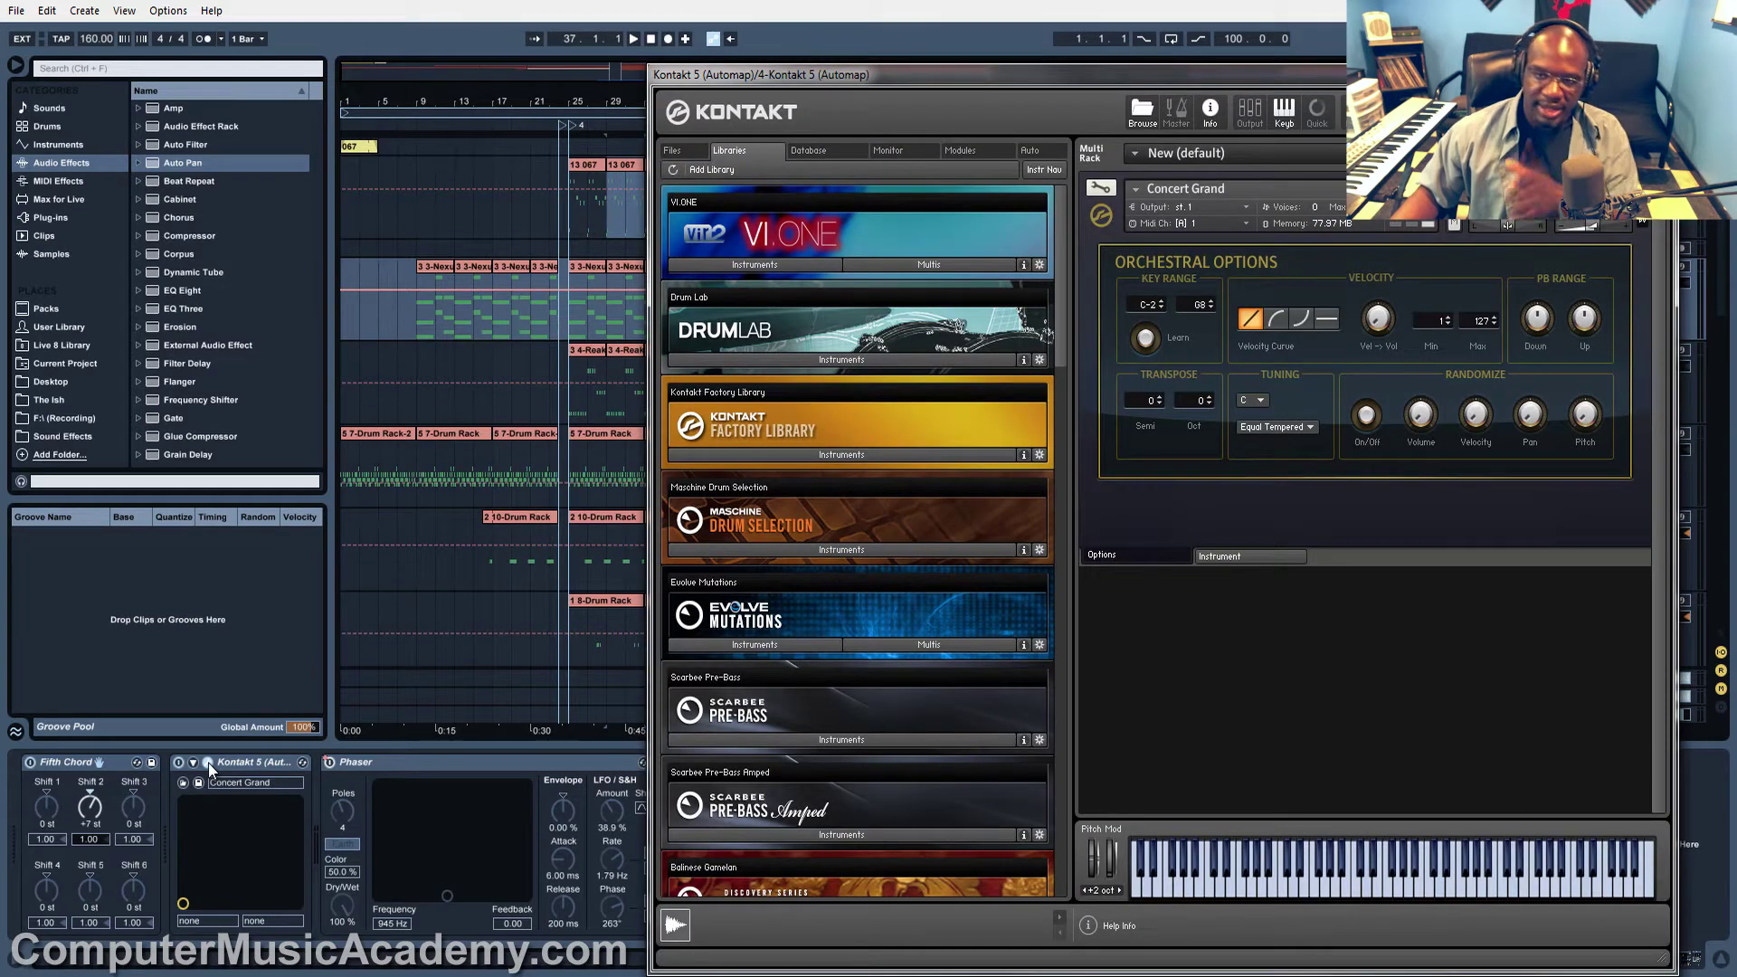
click(209, 762)
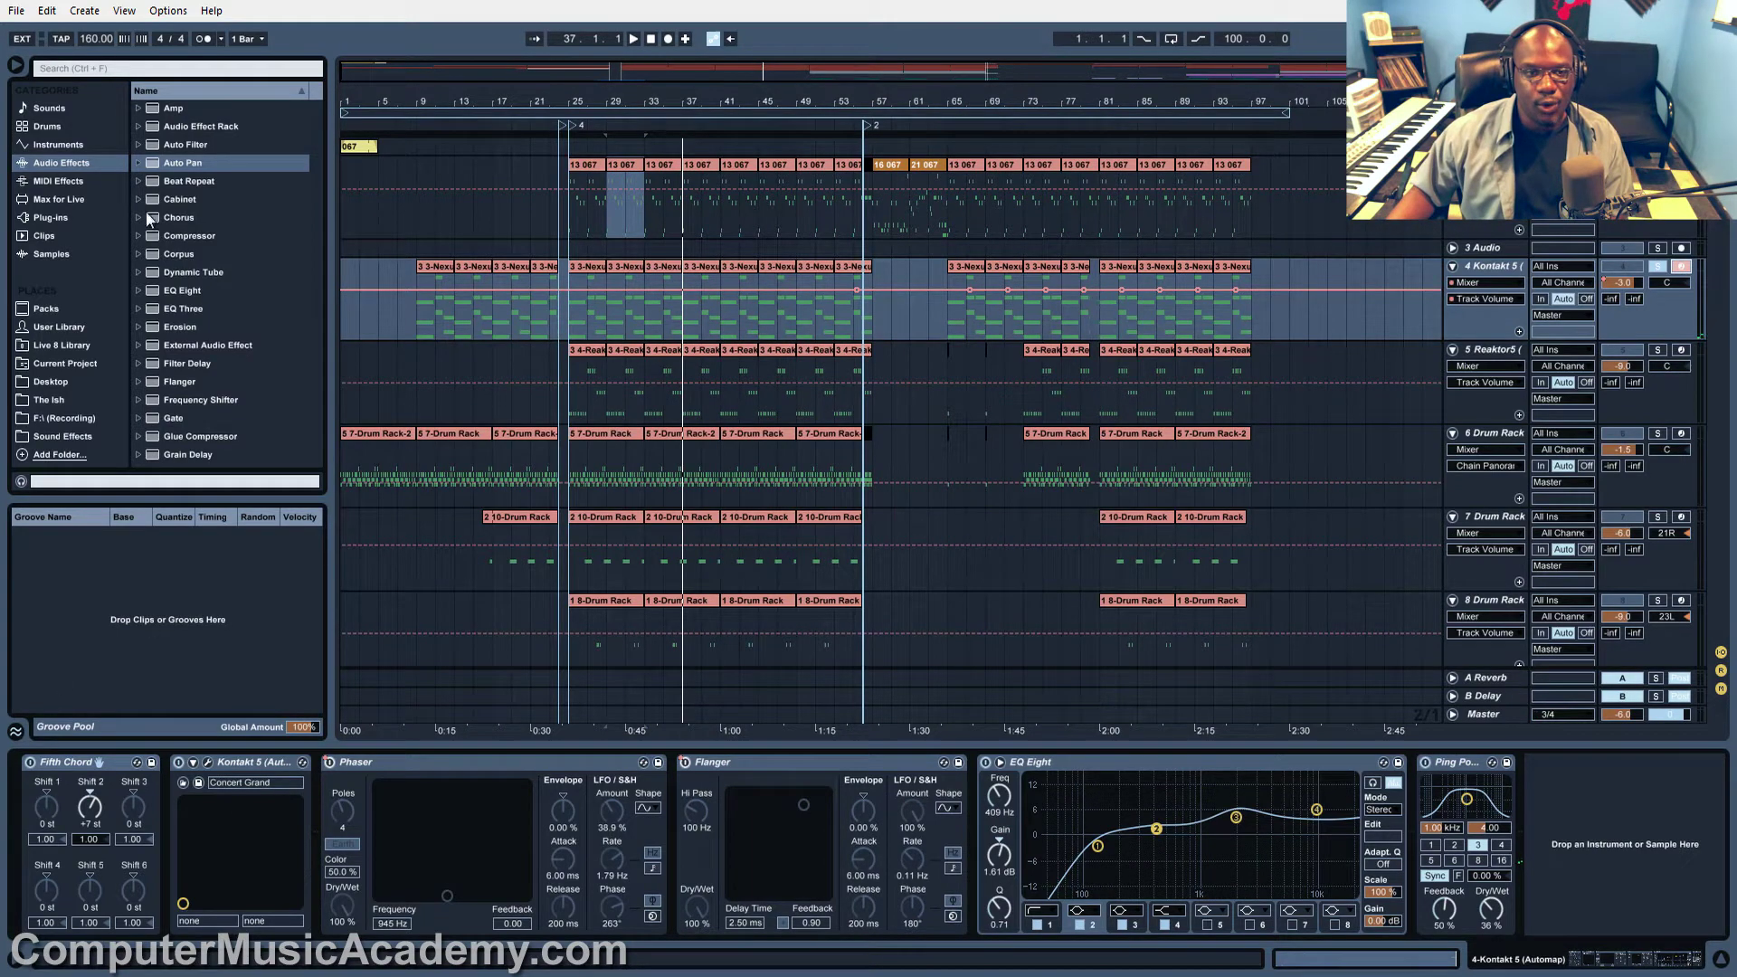
click(58, 144)
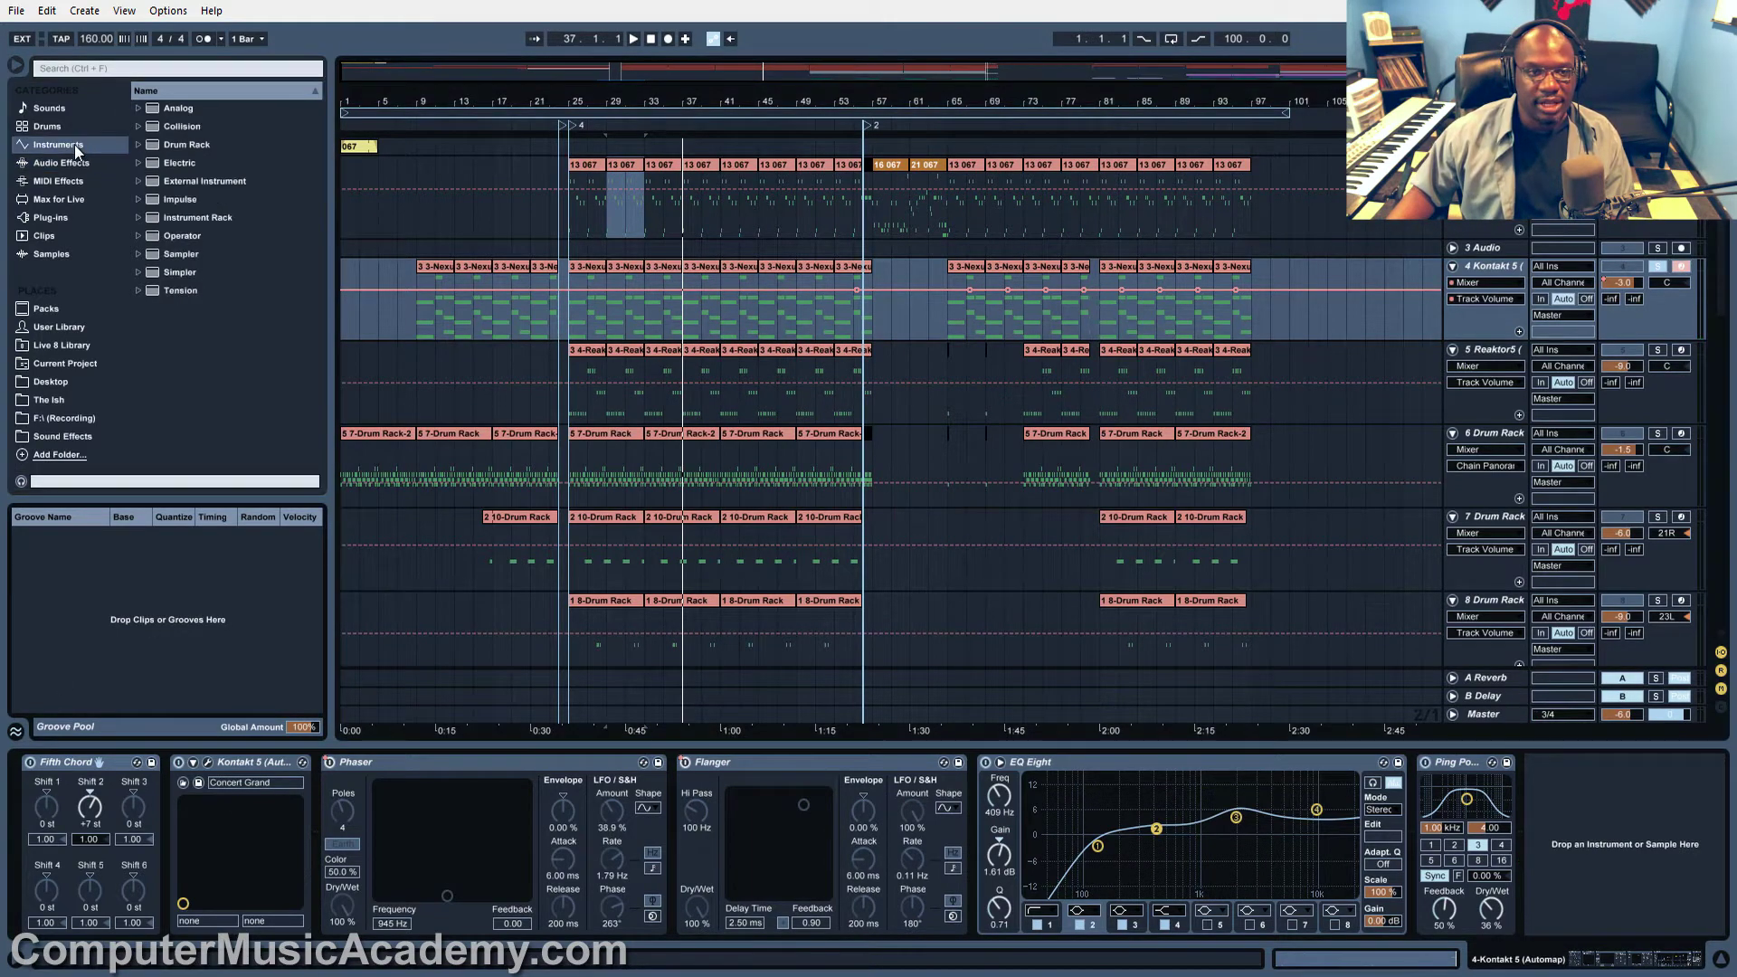
click(67, 182)
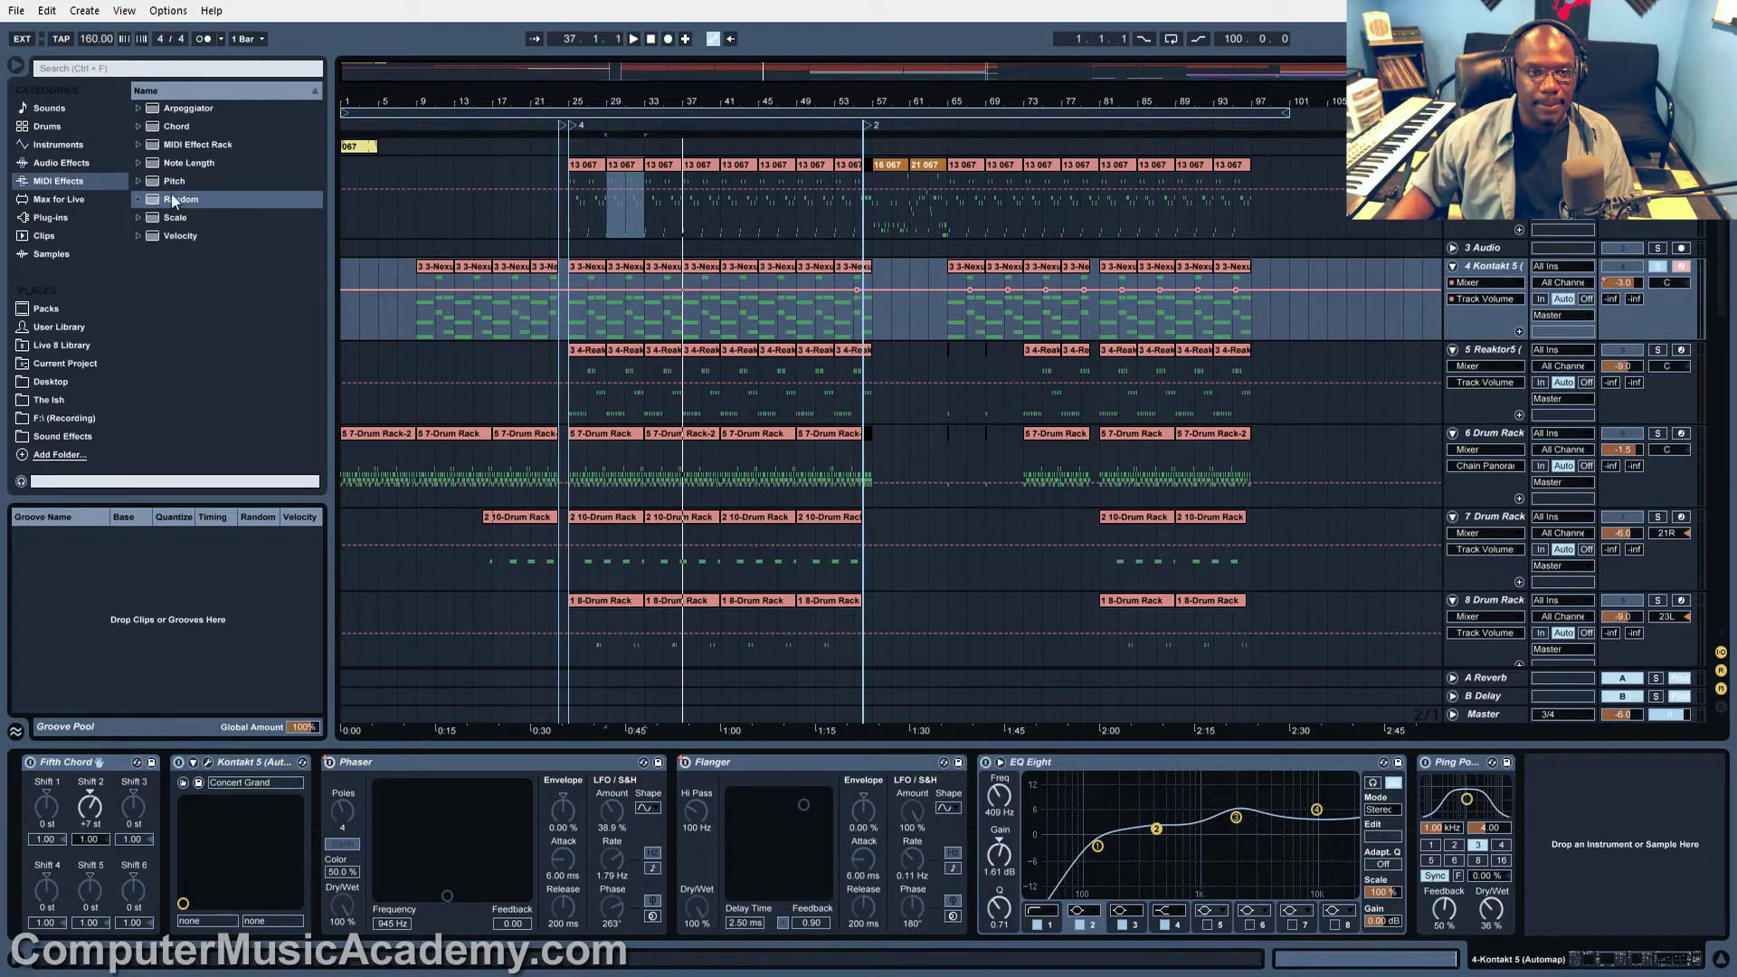
click(140, 125)
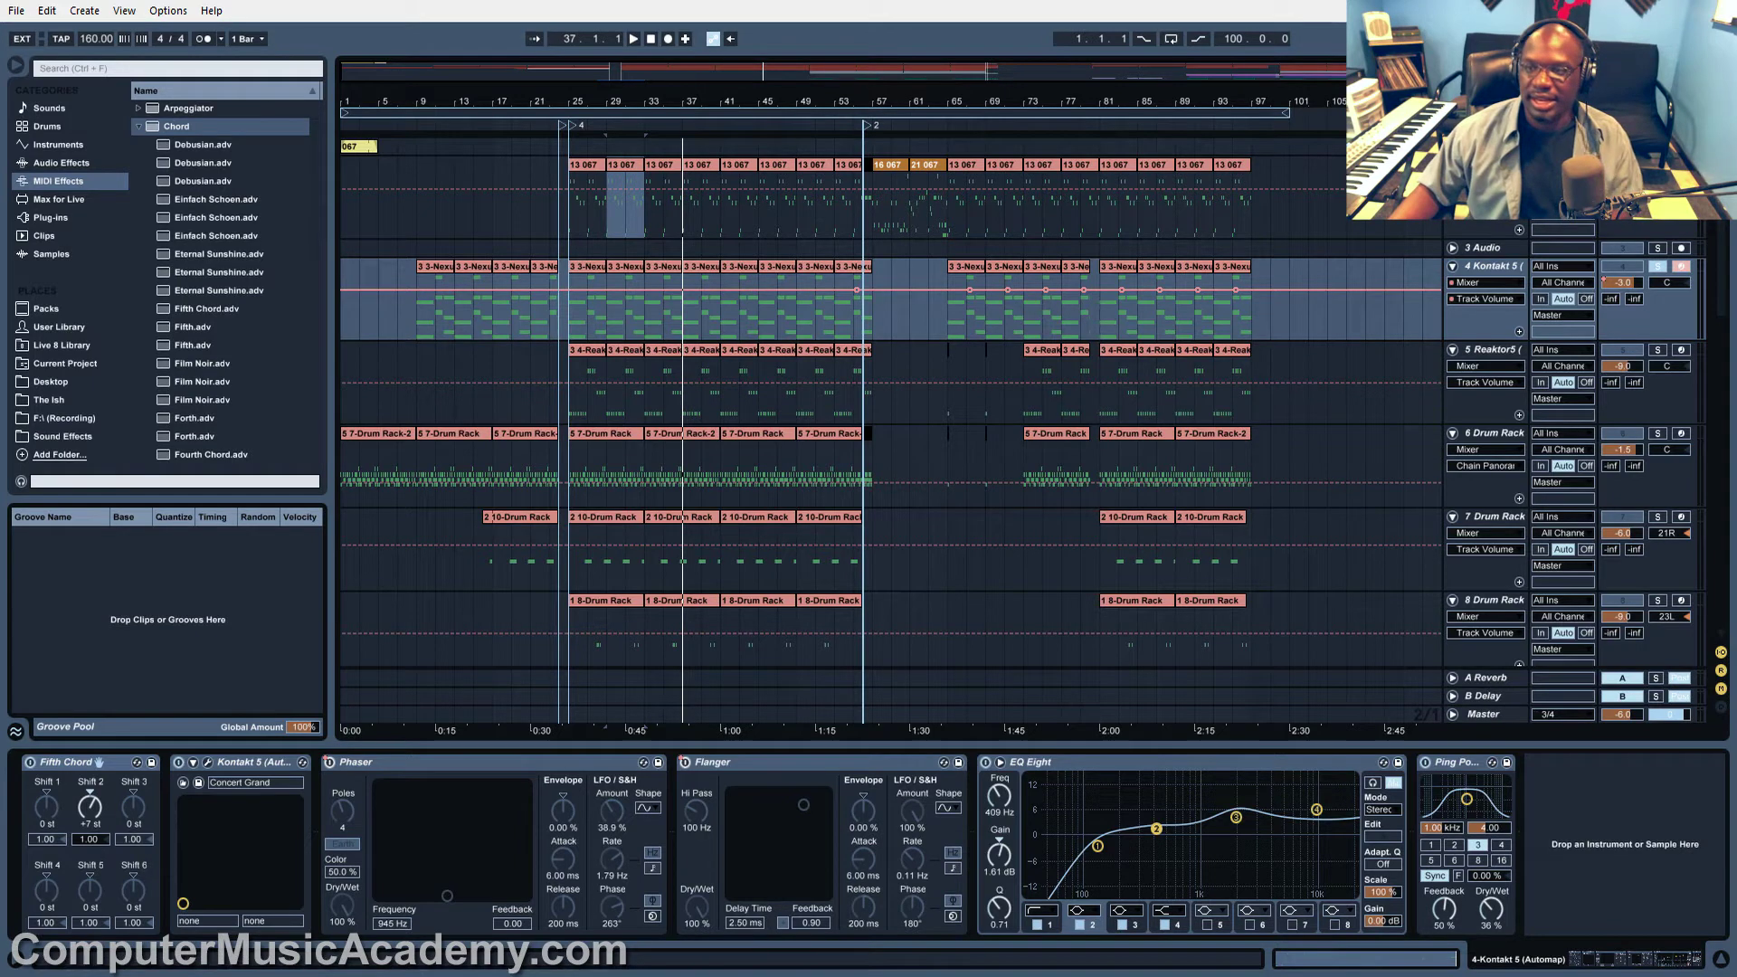
Play the Kontakt 5 part from bar 9 and again from bar 25, stopping playback after each section
click(440, 272)
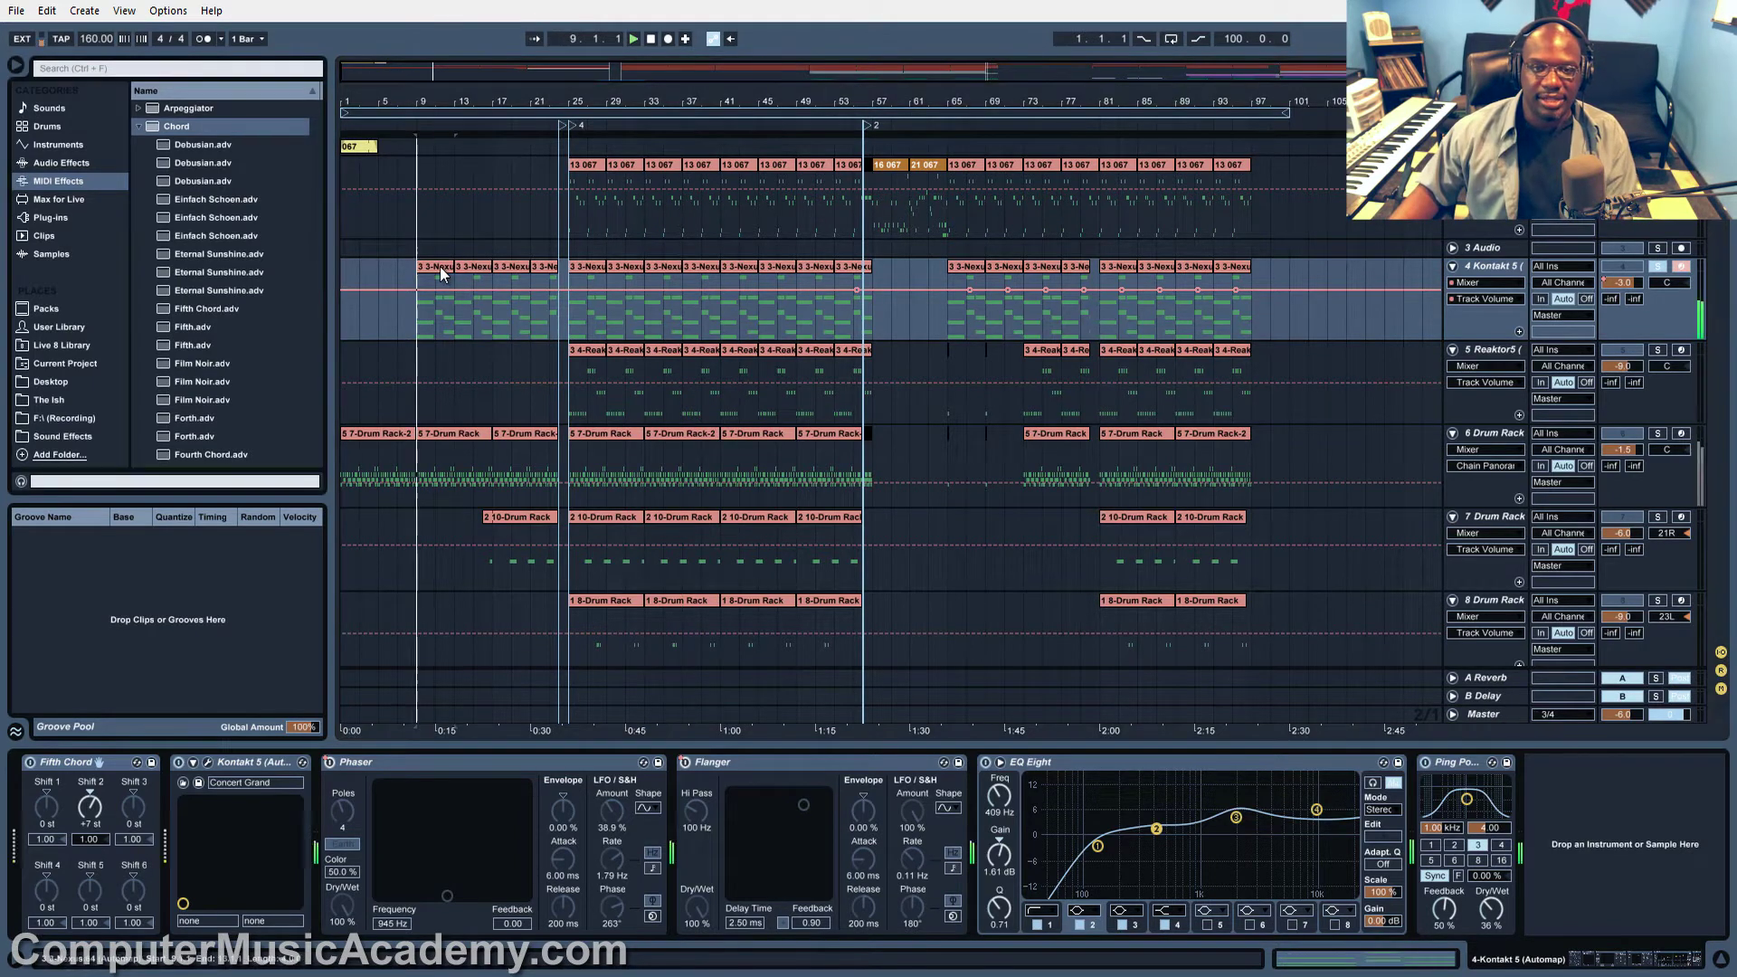
key(space)
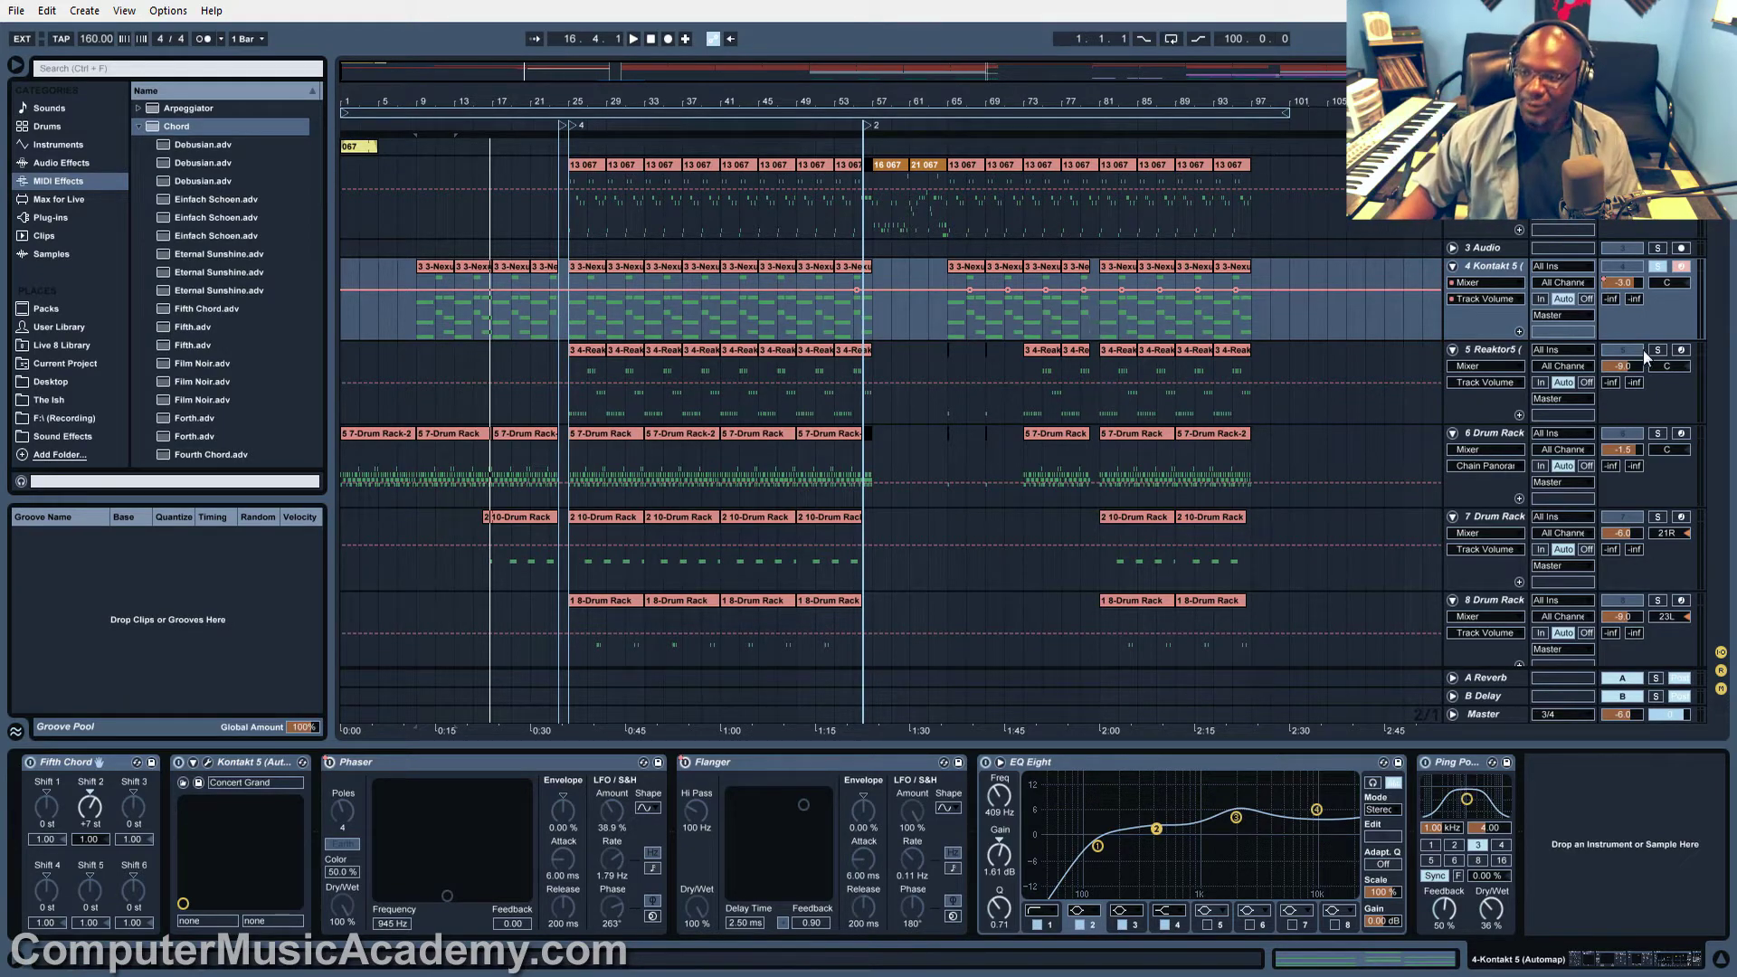
click(568, 322)
key(space)
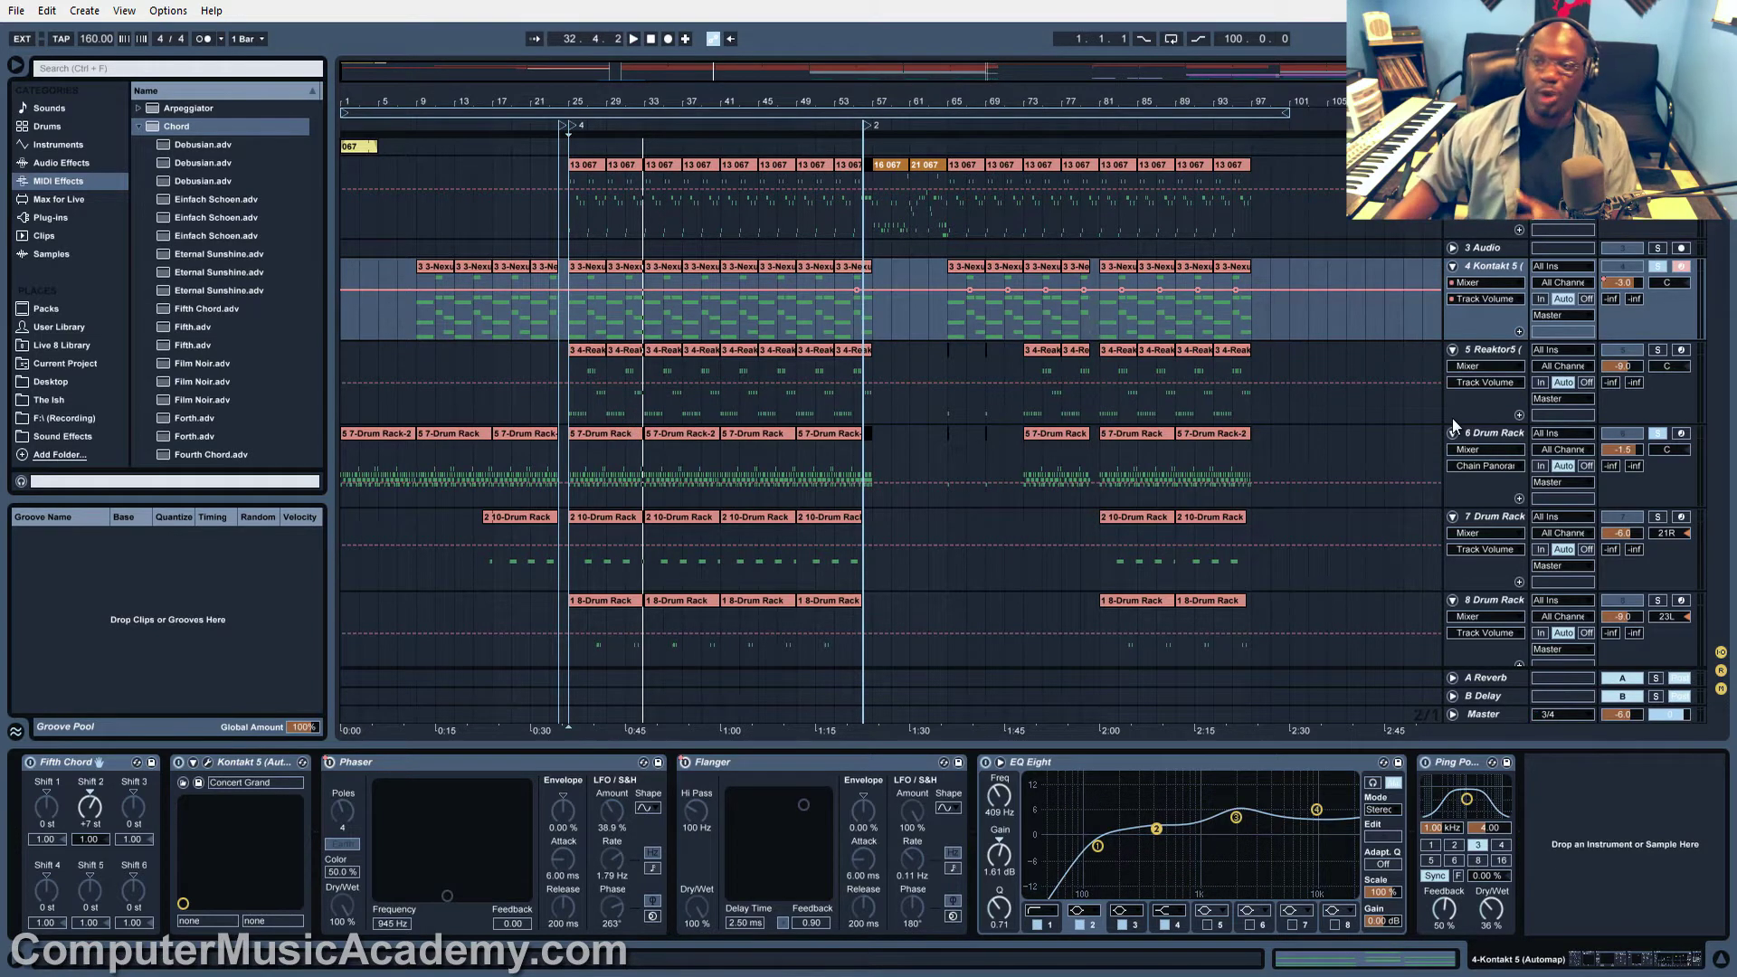
Switch solo and record arm from the Kontakt 5 track to the 5 Reaktor5 track, and check its Razor plug-in window
click(1659, 270)
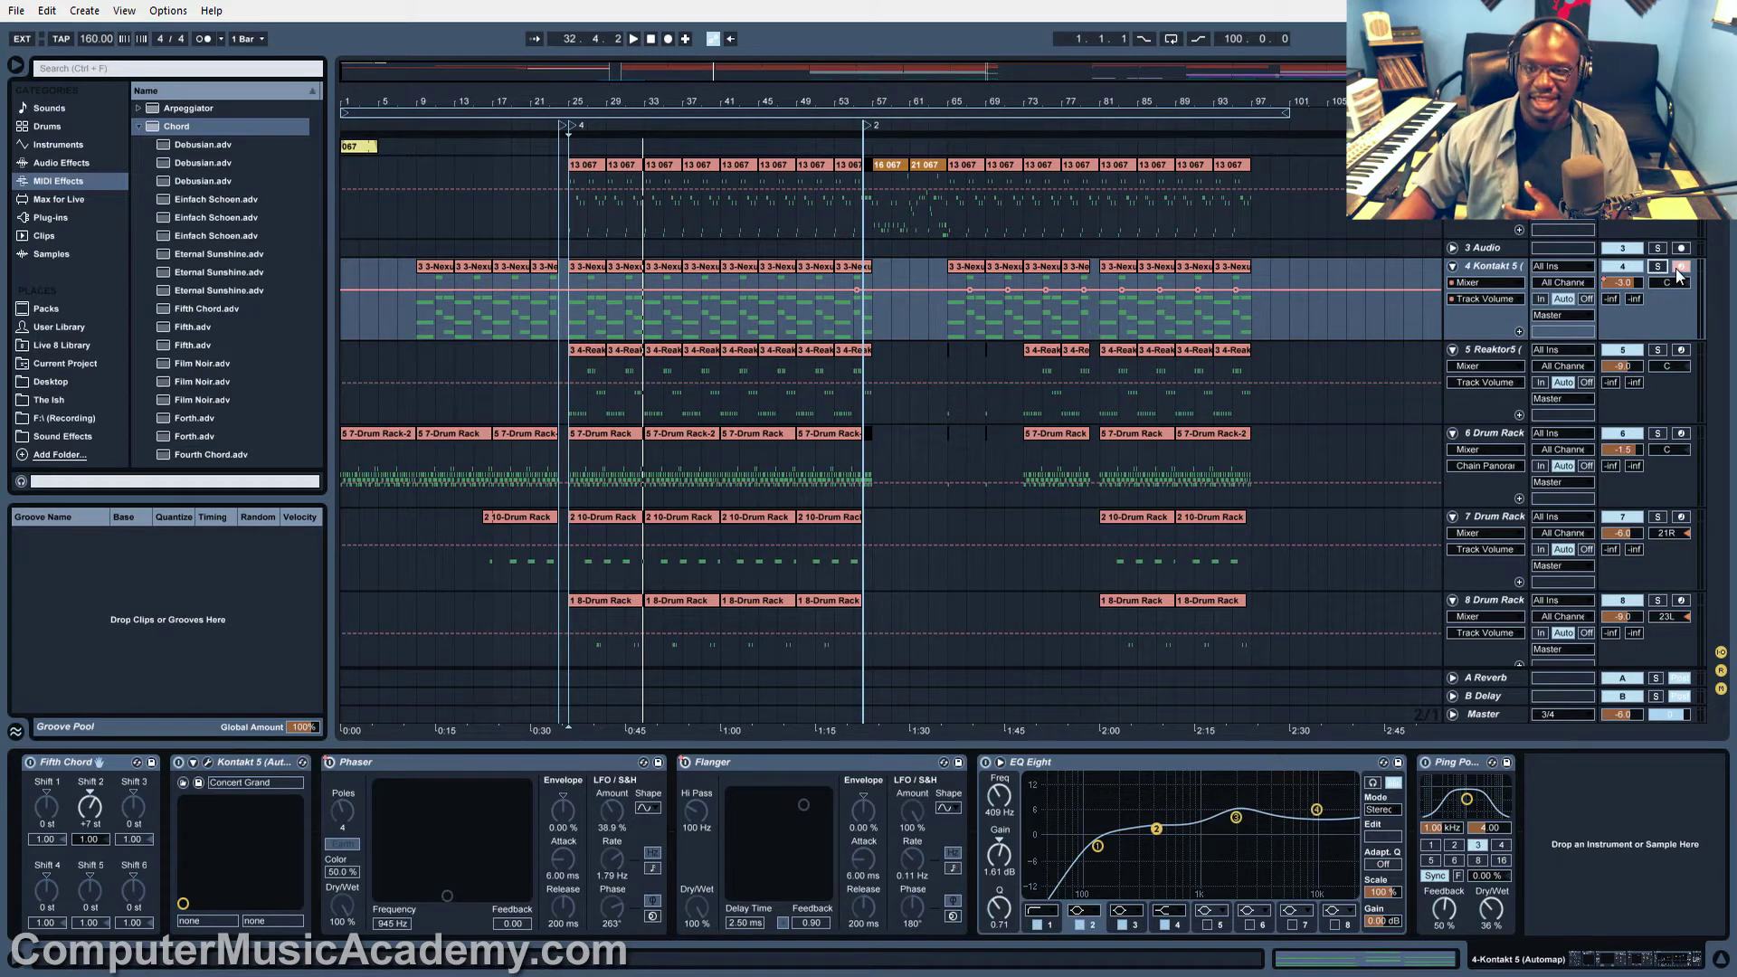
click(1657, 350)
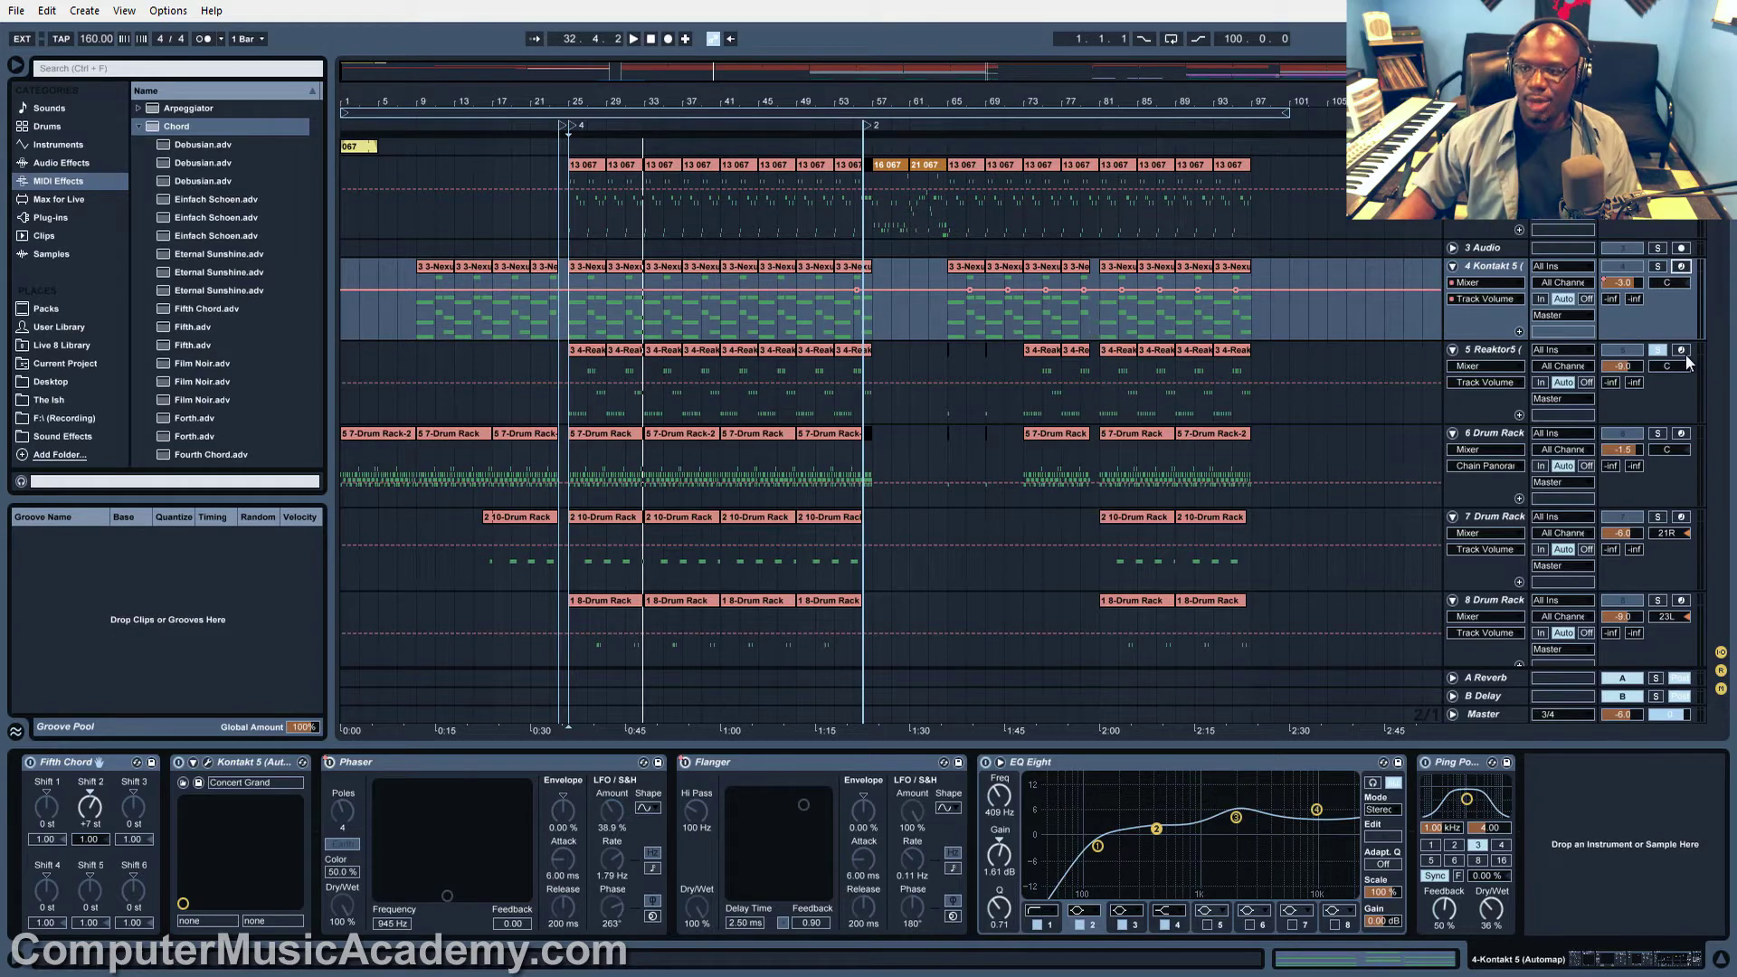
click(1681, 352)
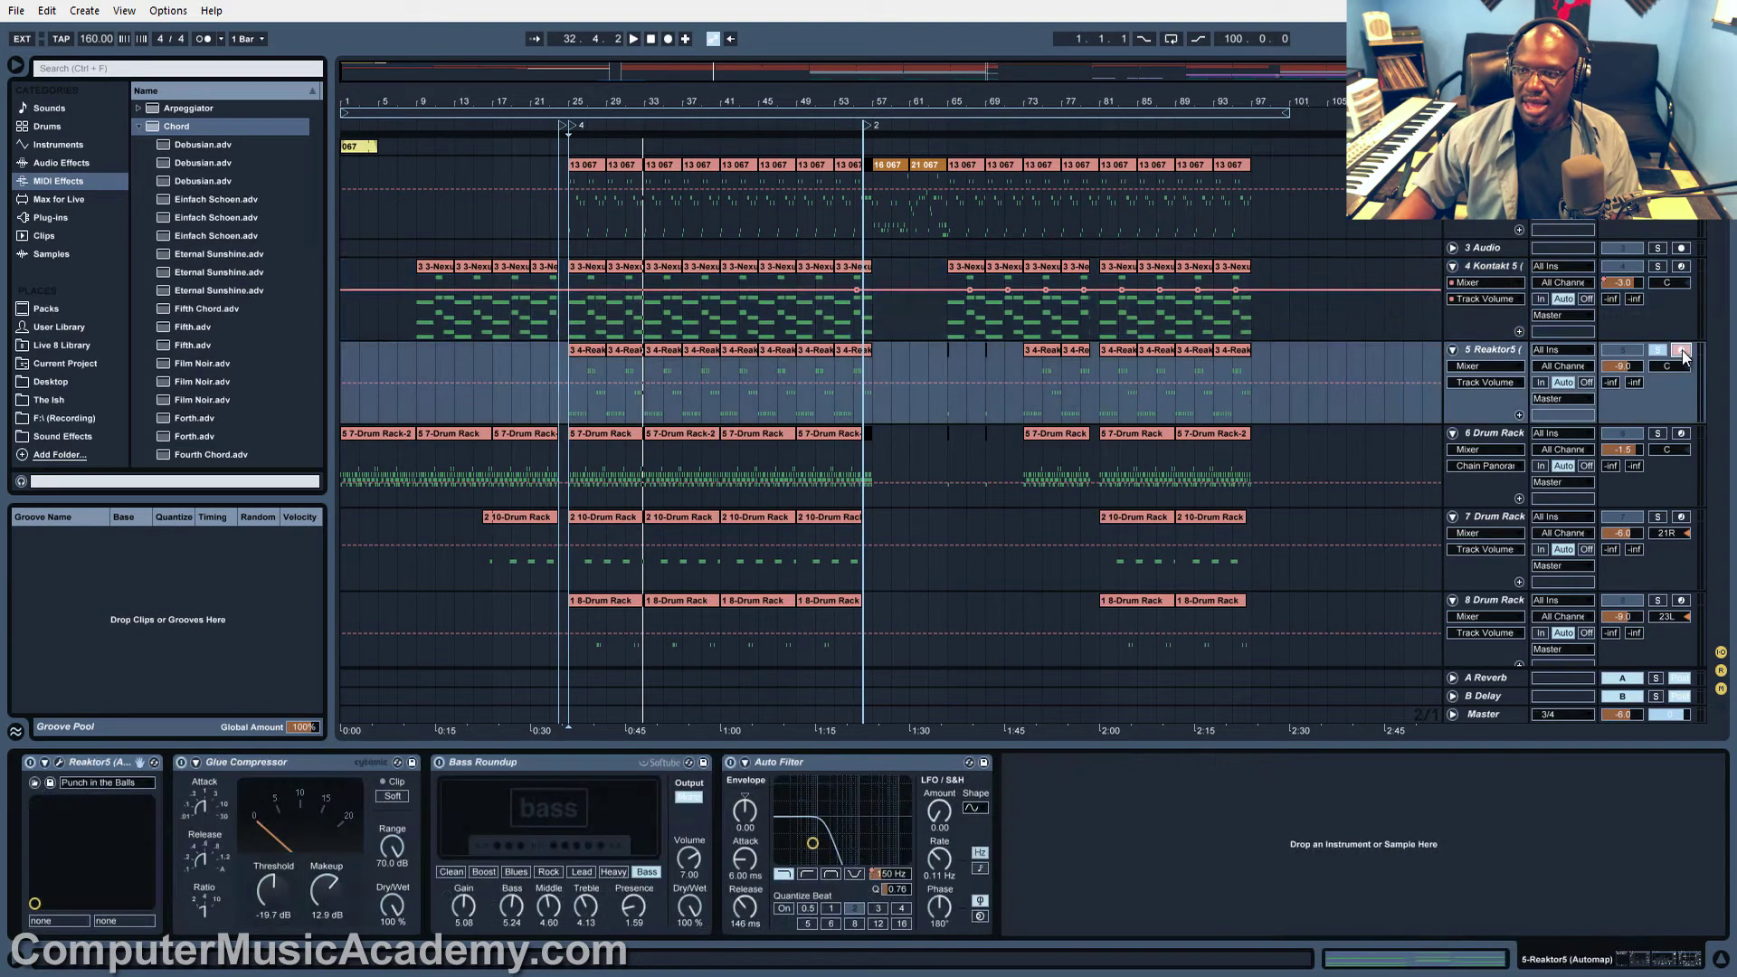
click(60, 763)
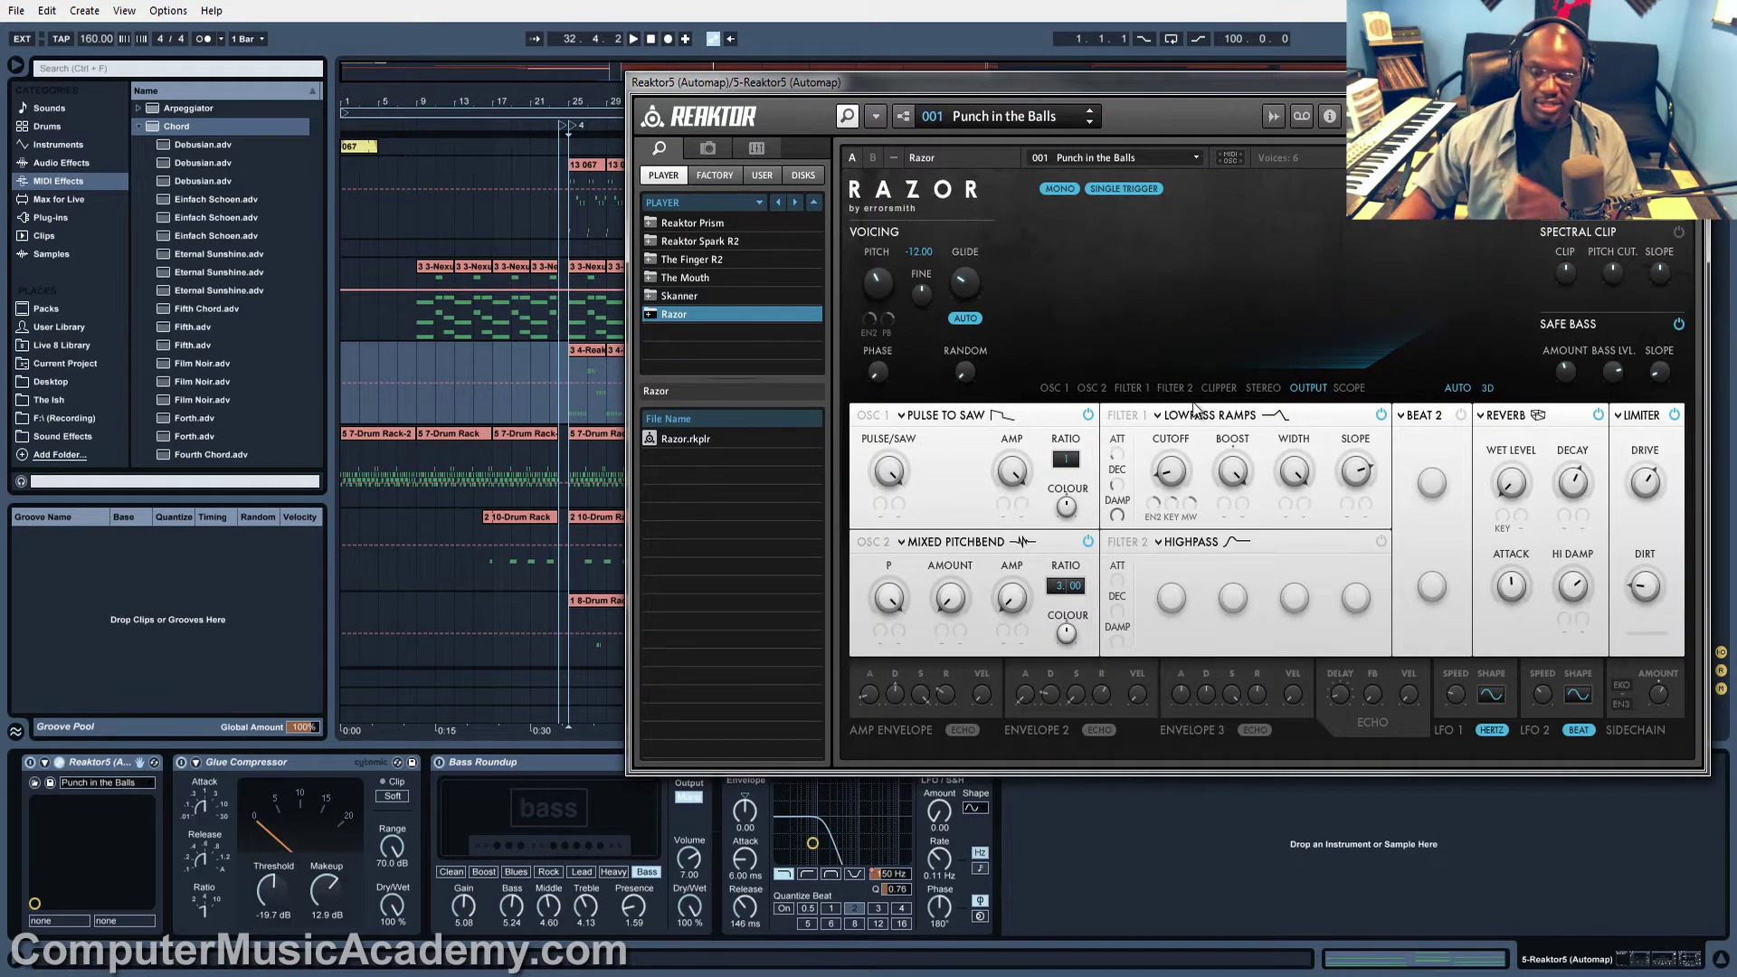
click(782, 409)
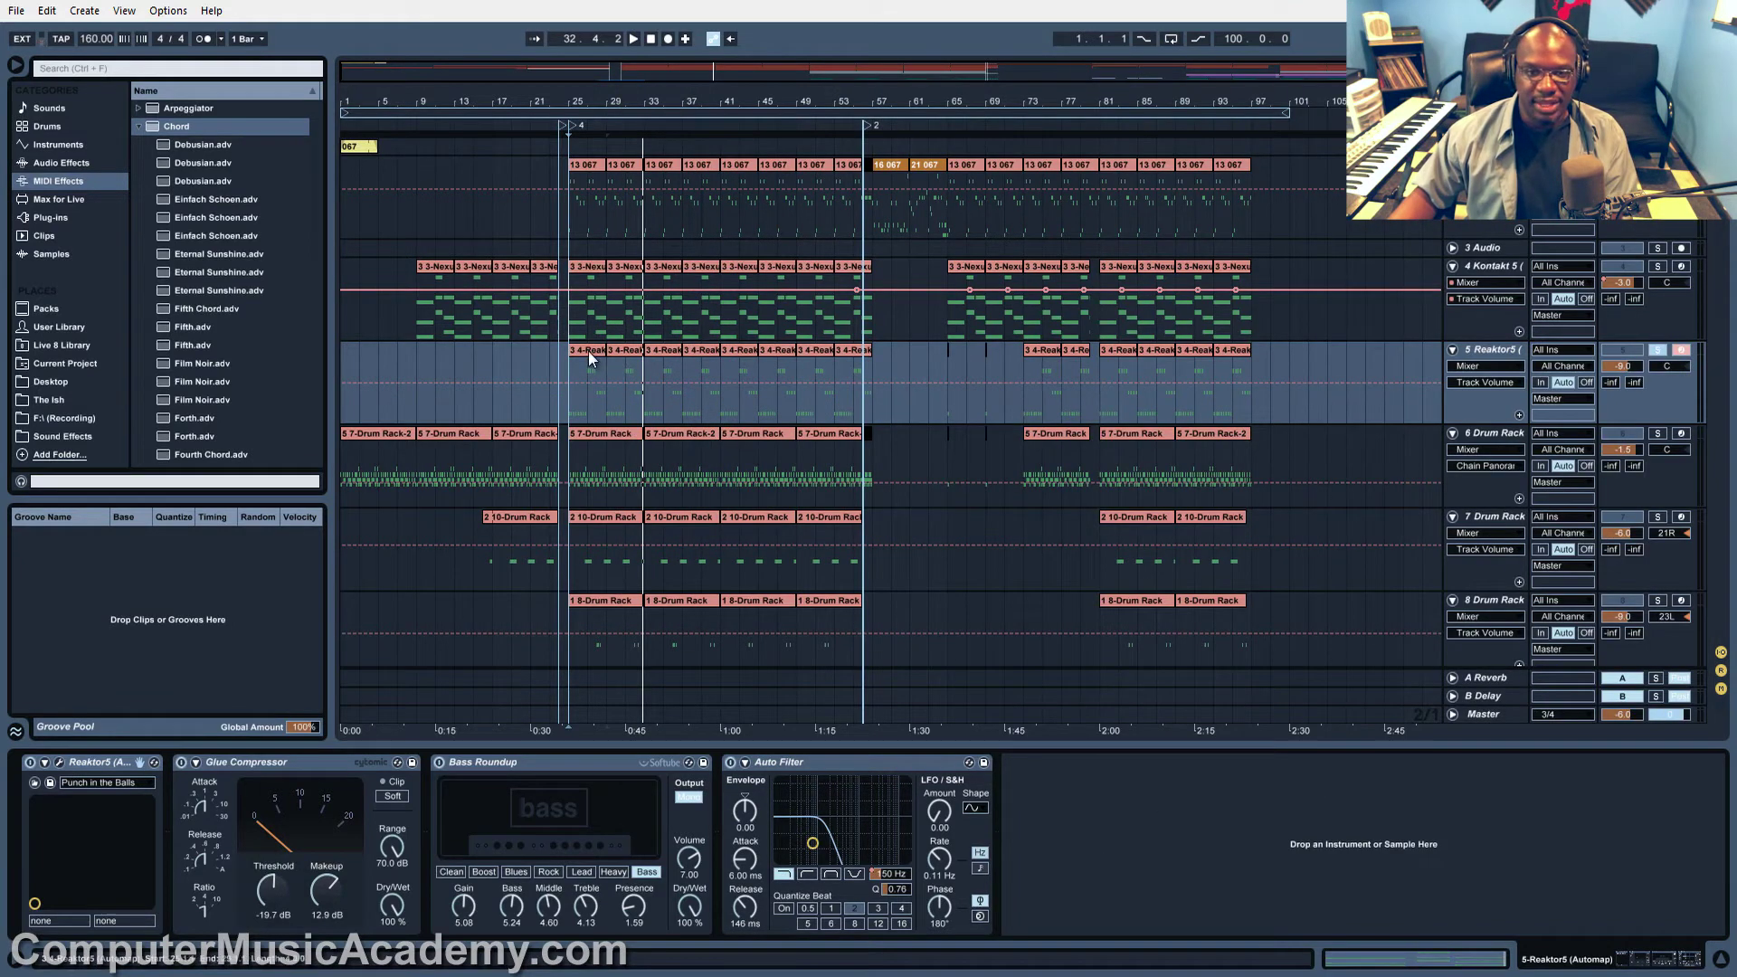
Play the Reaktor5 bass part and compare it with the Auto Filter bypassed and re-enabled
key(space)
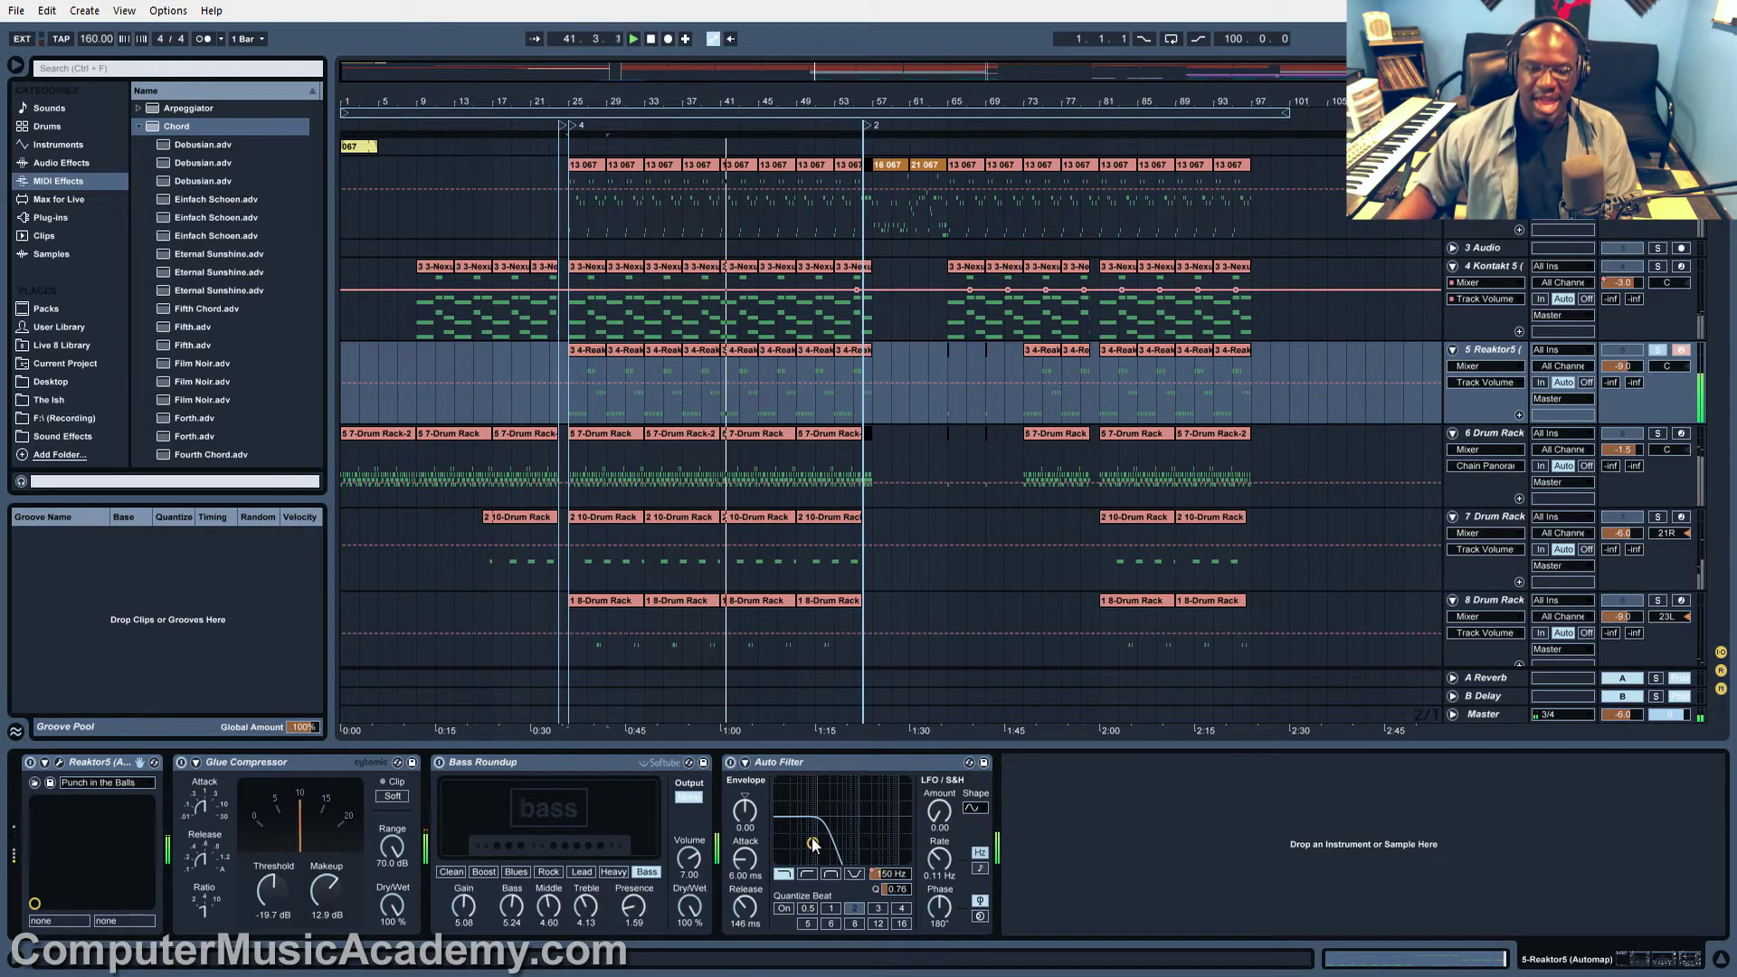
click(730, 763)
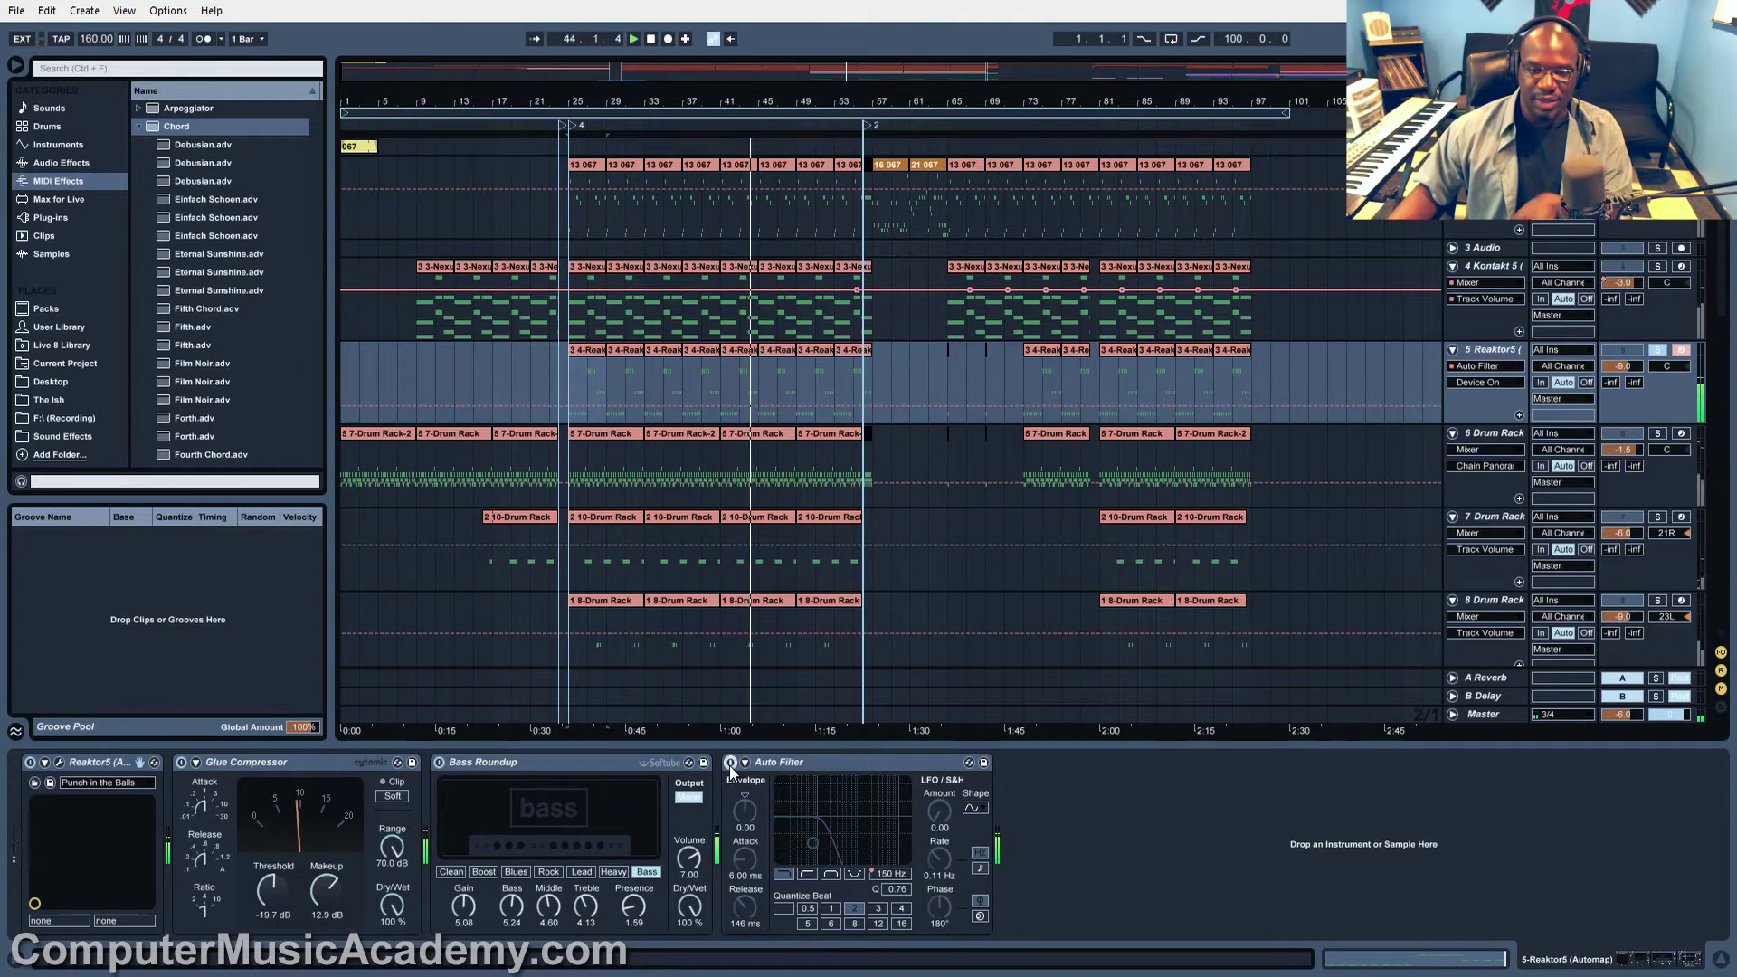
click(730, 765)
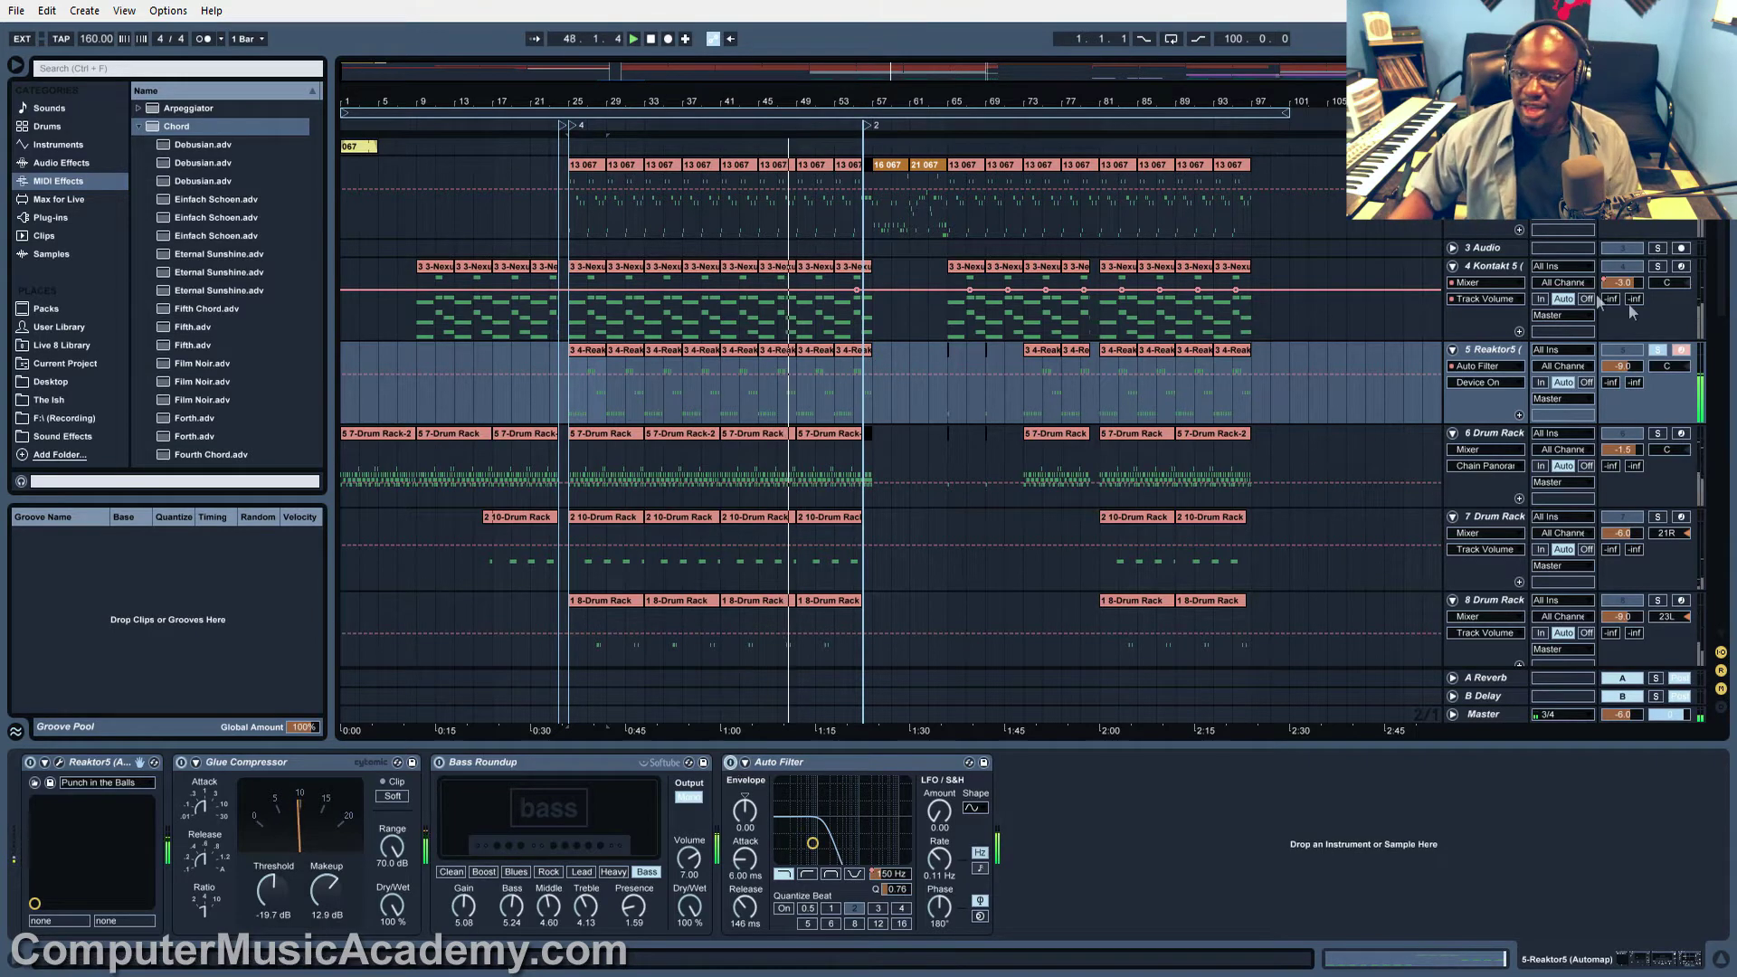
Play the bass from bar 25 together with the soloed Kontakt 5 and 6 Drum Rack parts, then clear the solos and record arm
key(space)
click(1657, 266)
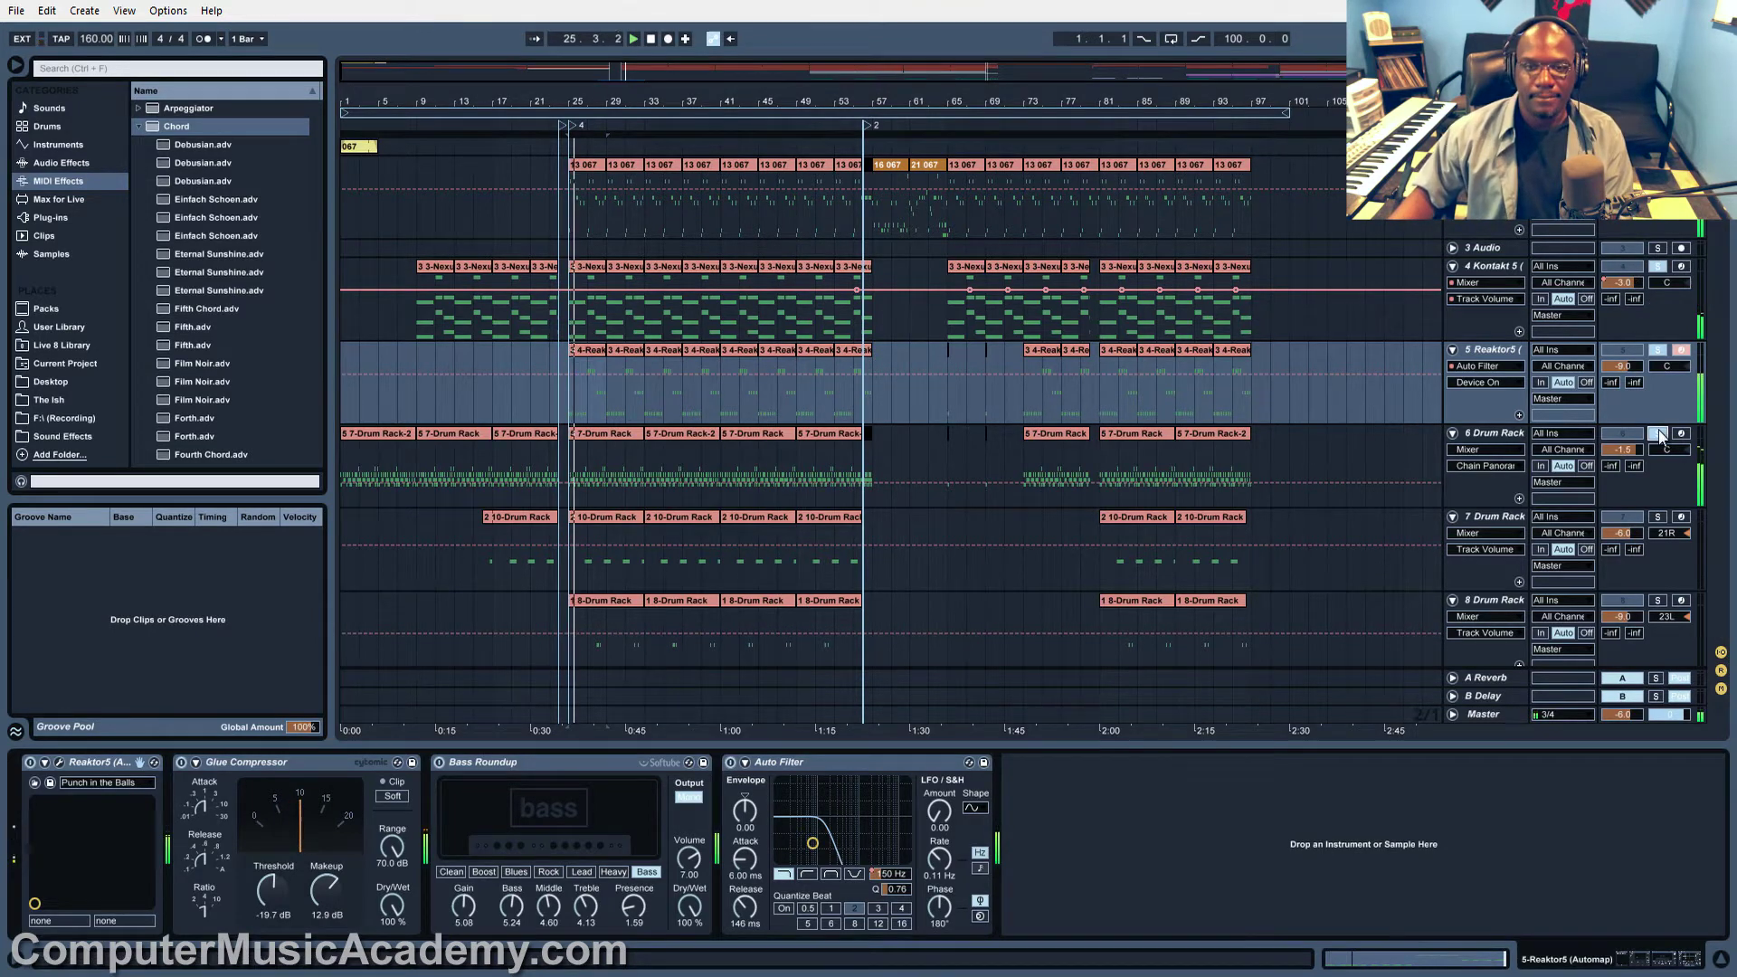
click(1659, 433)
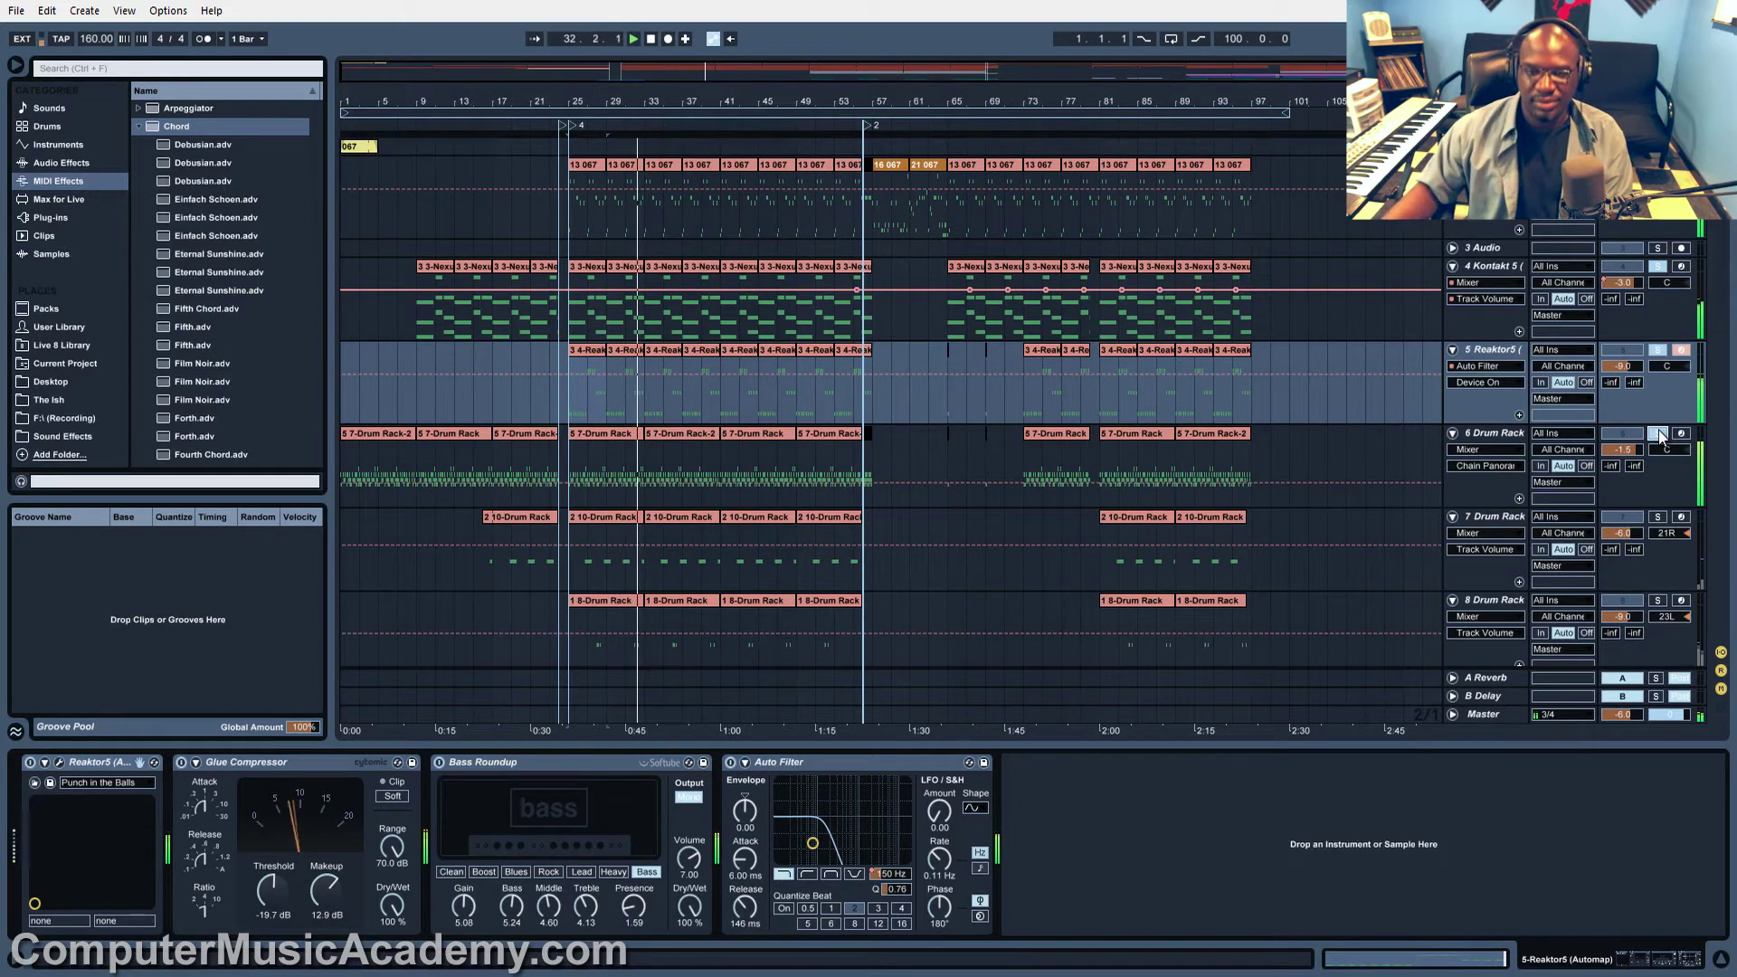
click(1659, 434)
click(1682, 351)
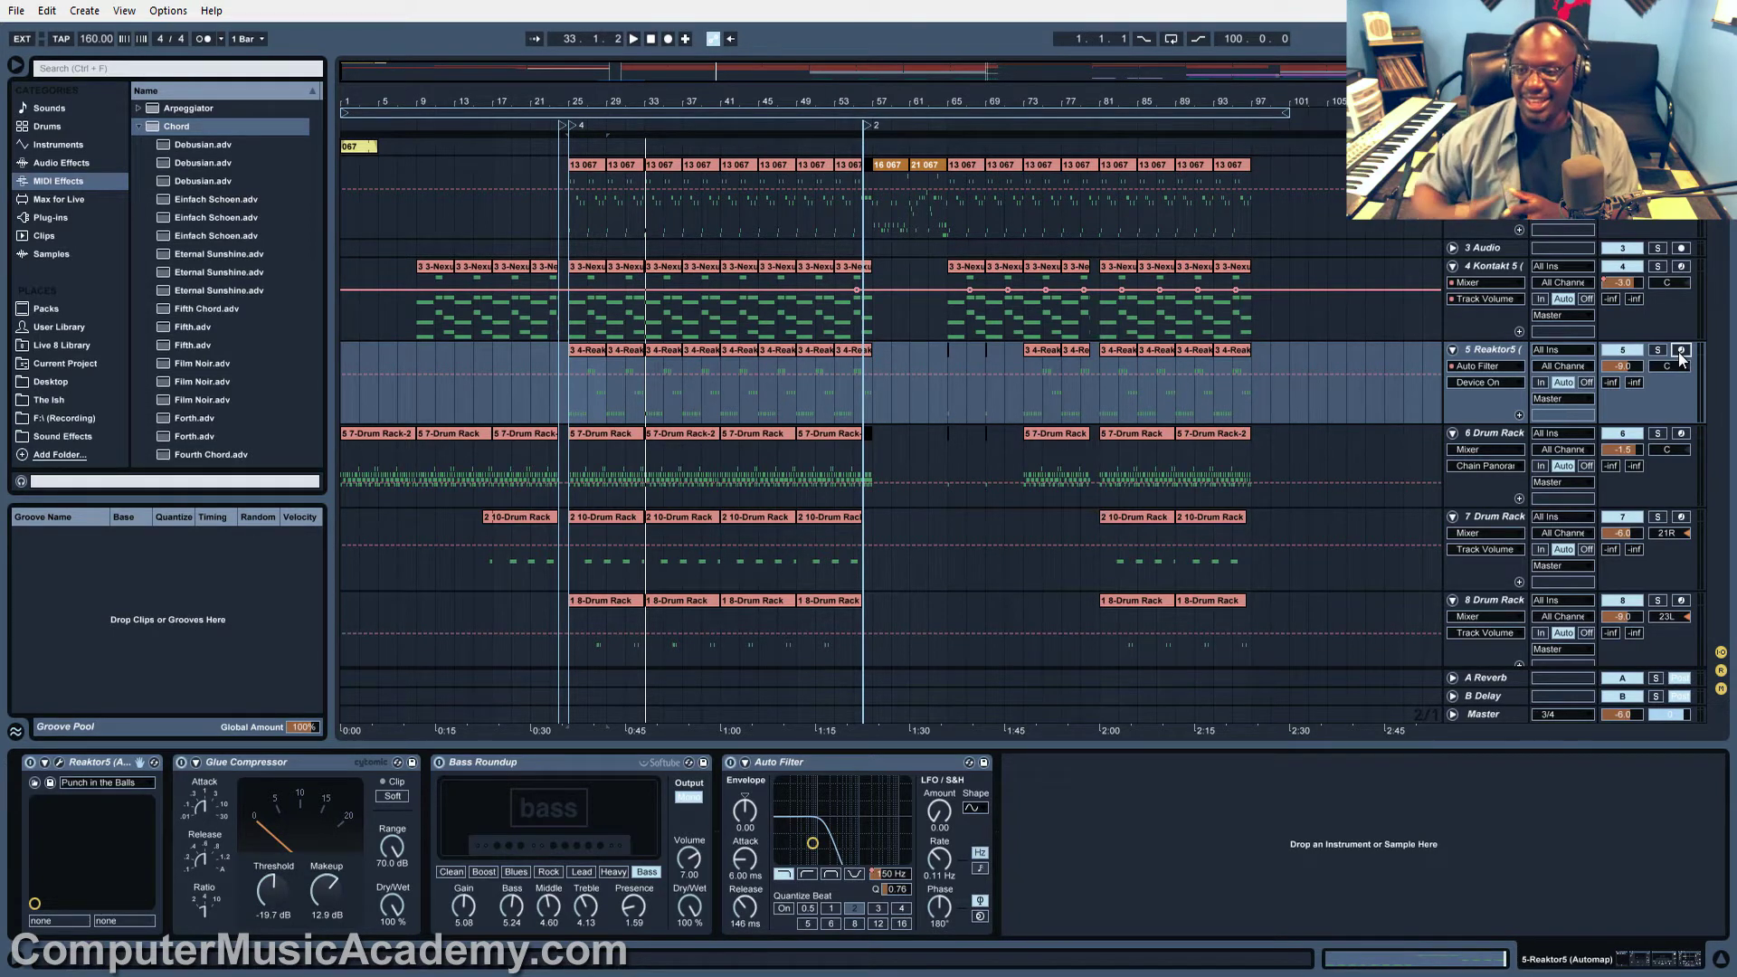
Solo and record-arm the 7 and 8 Drum Rack tracks, show track 7's device chain, and play both parts
scroll(1680, 357, down, 10)
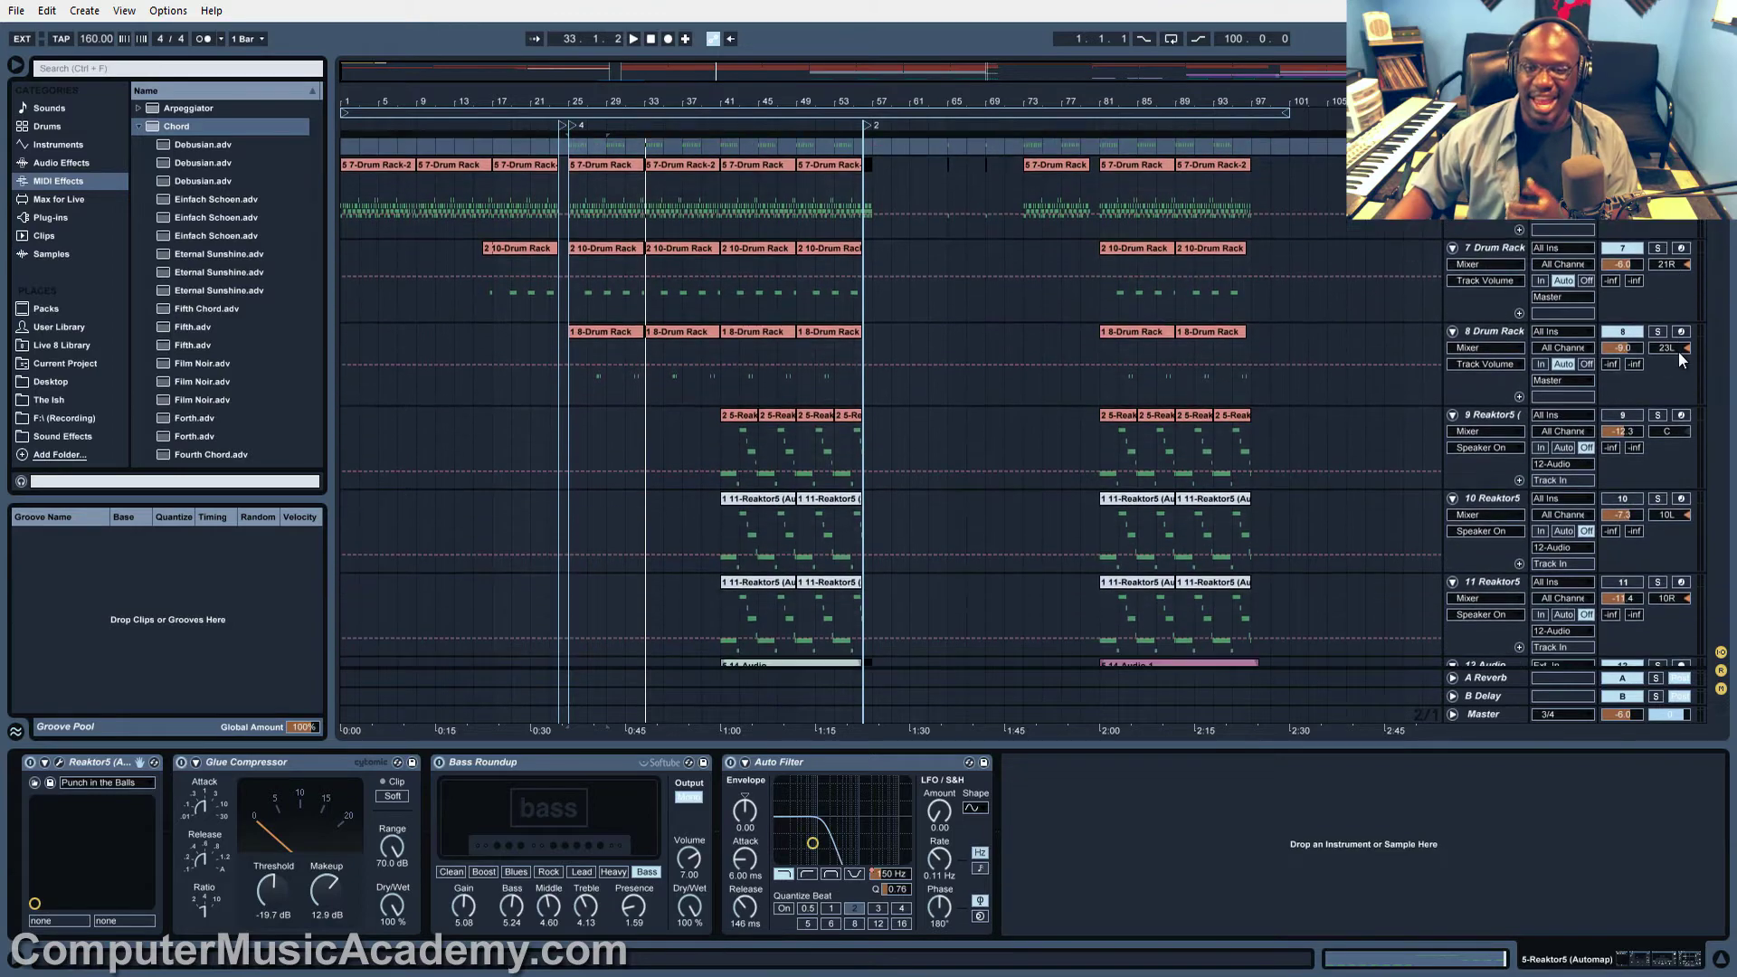
scroll(1679, 360, up, 7)
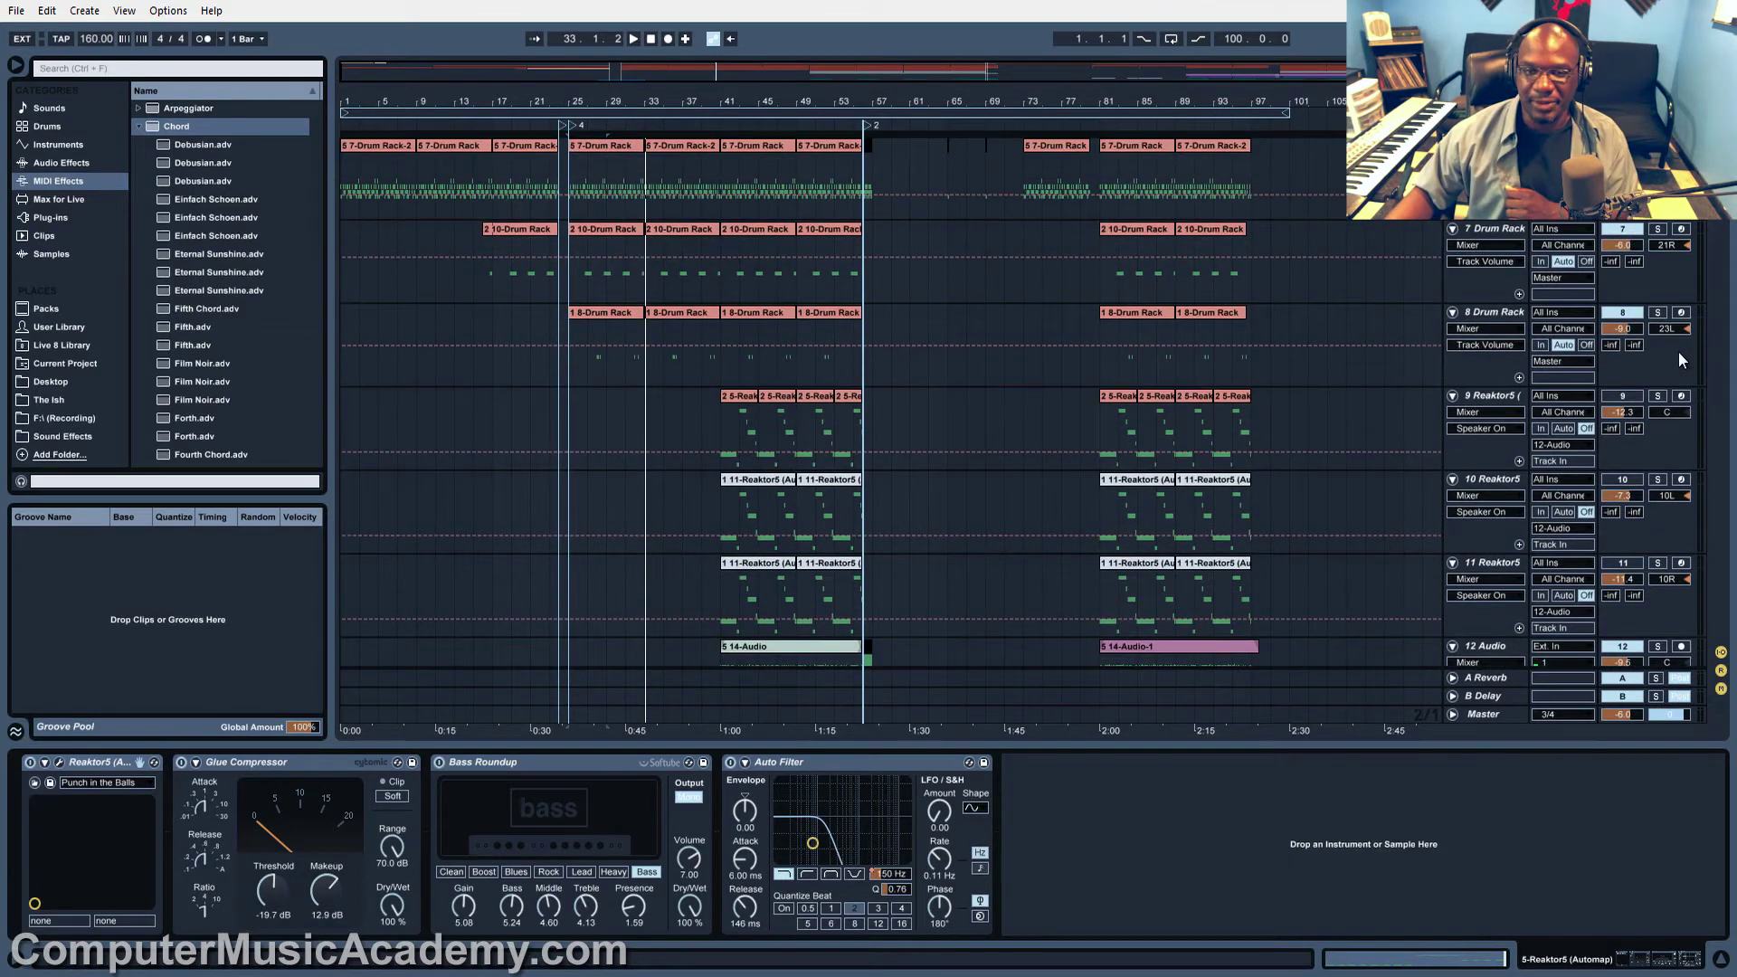
click(1658, 403)
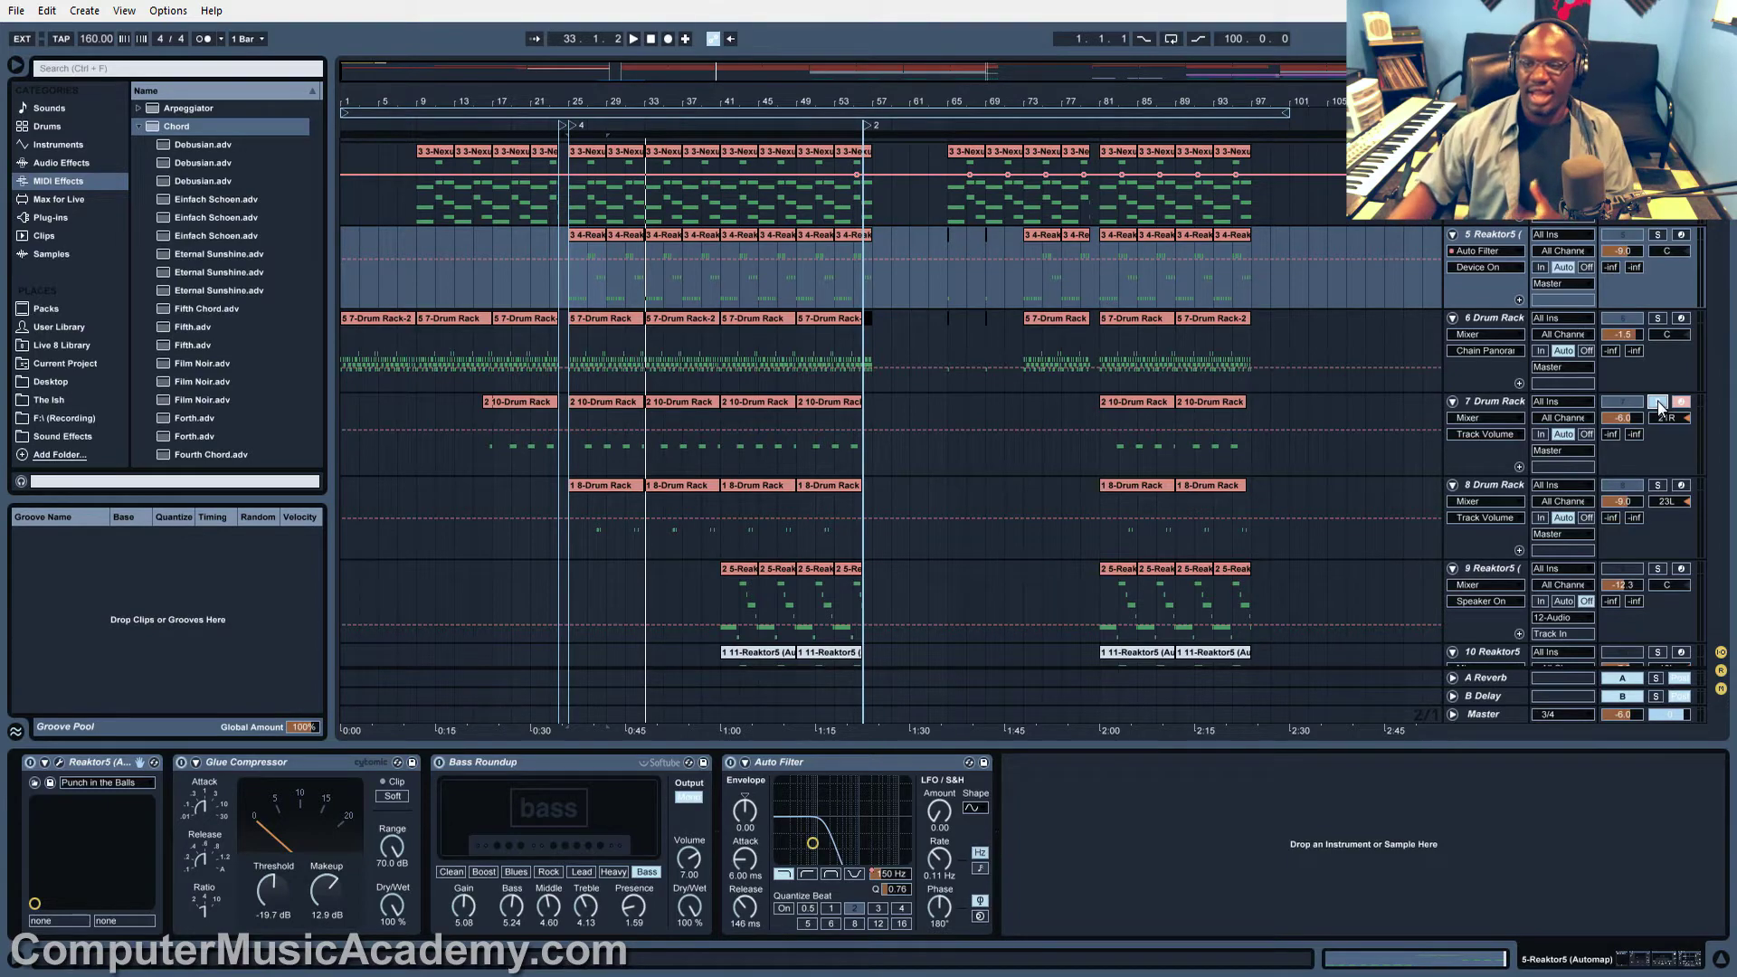
click(1485, 400)
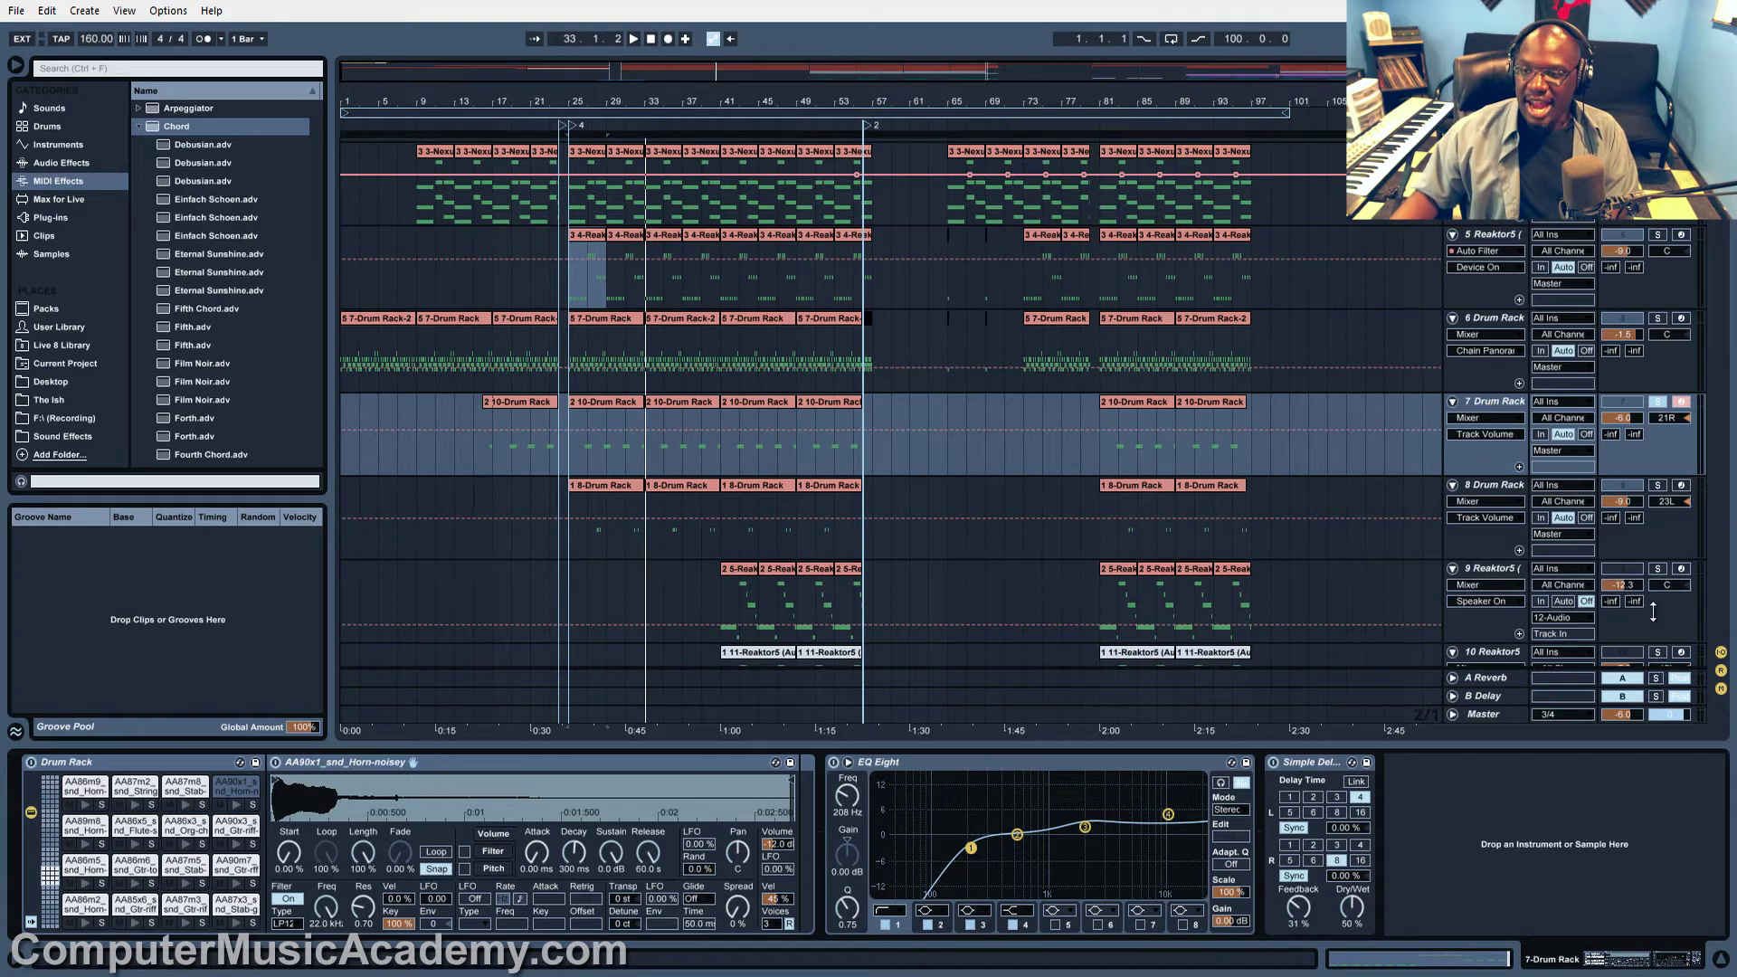
click(1680, 487)
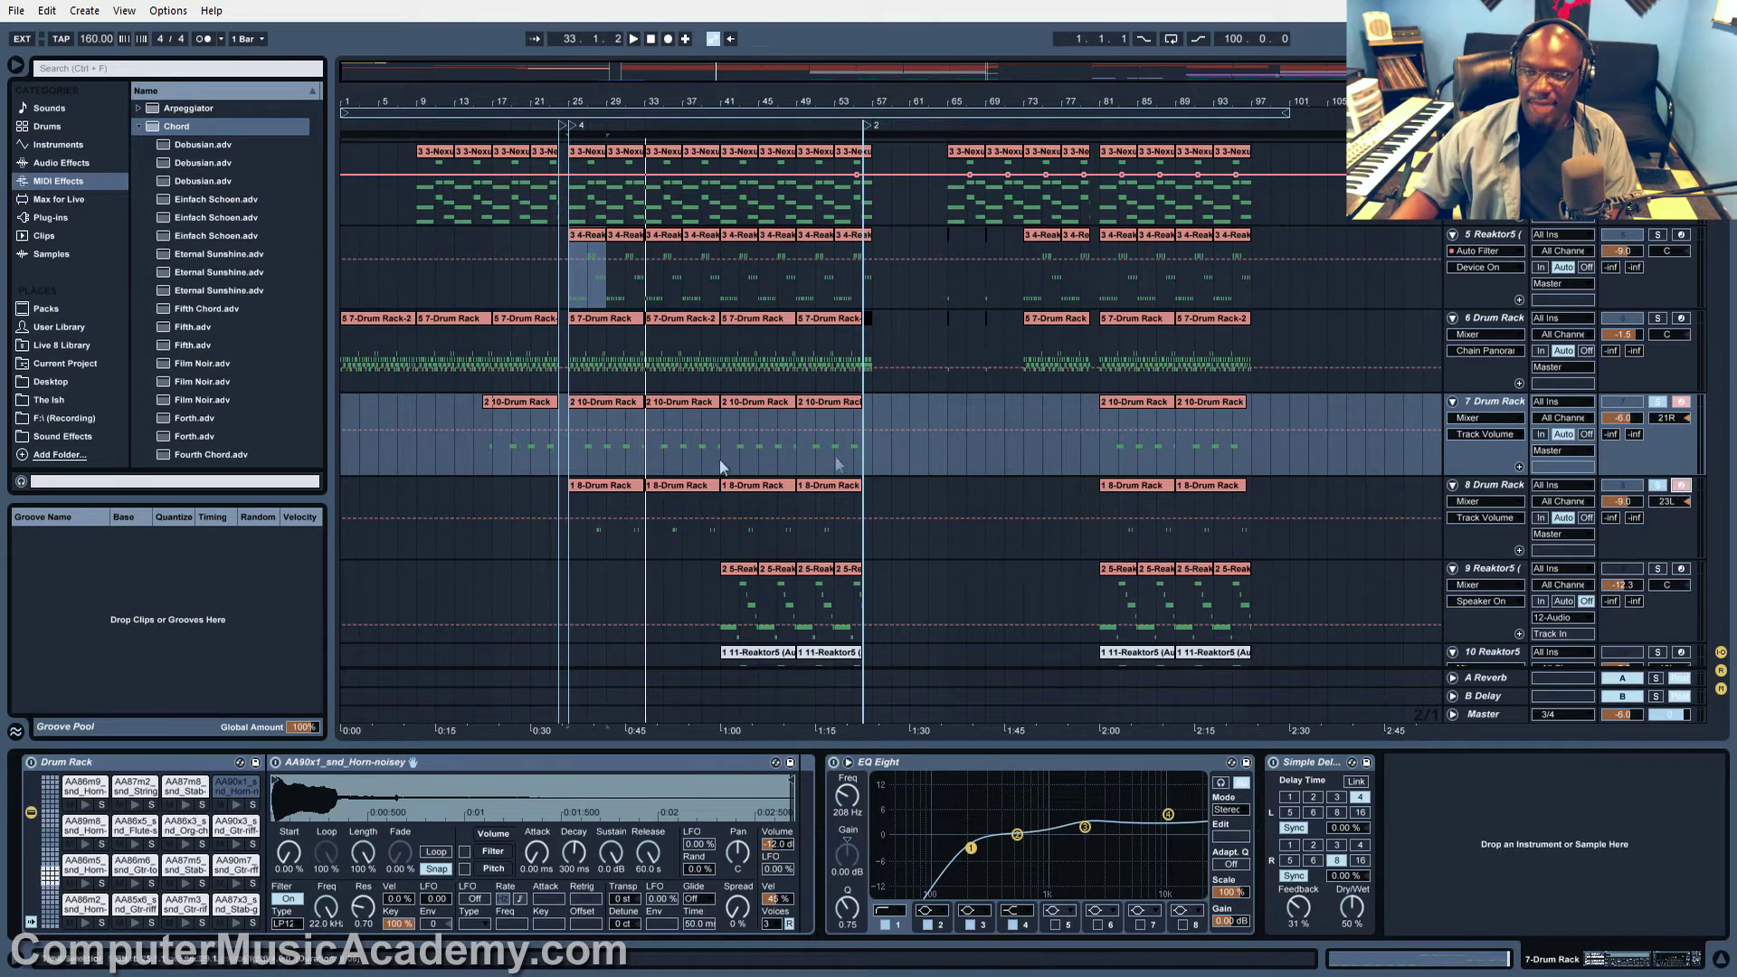
click(595, 397)
key(space)
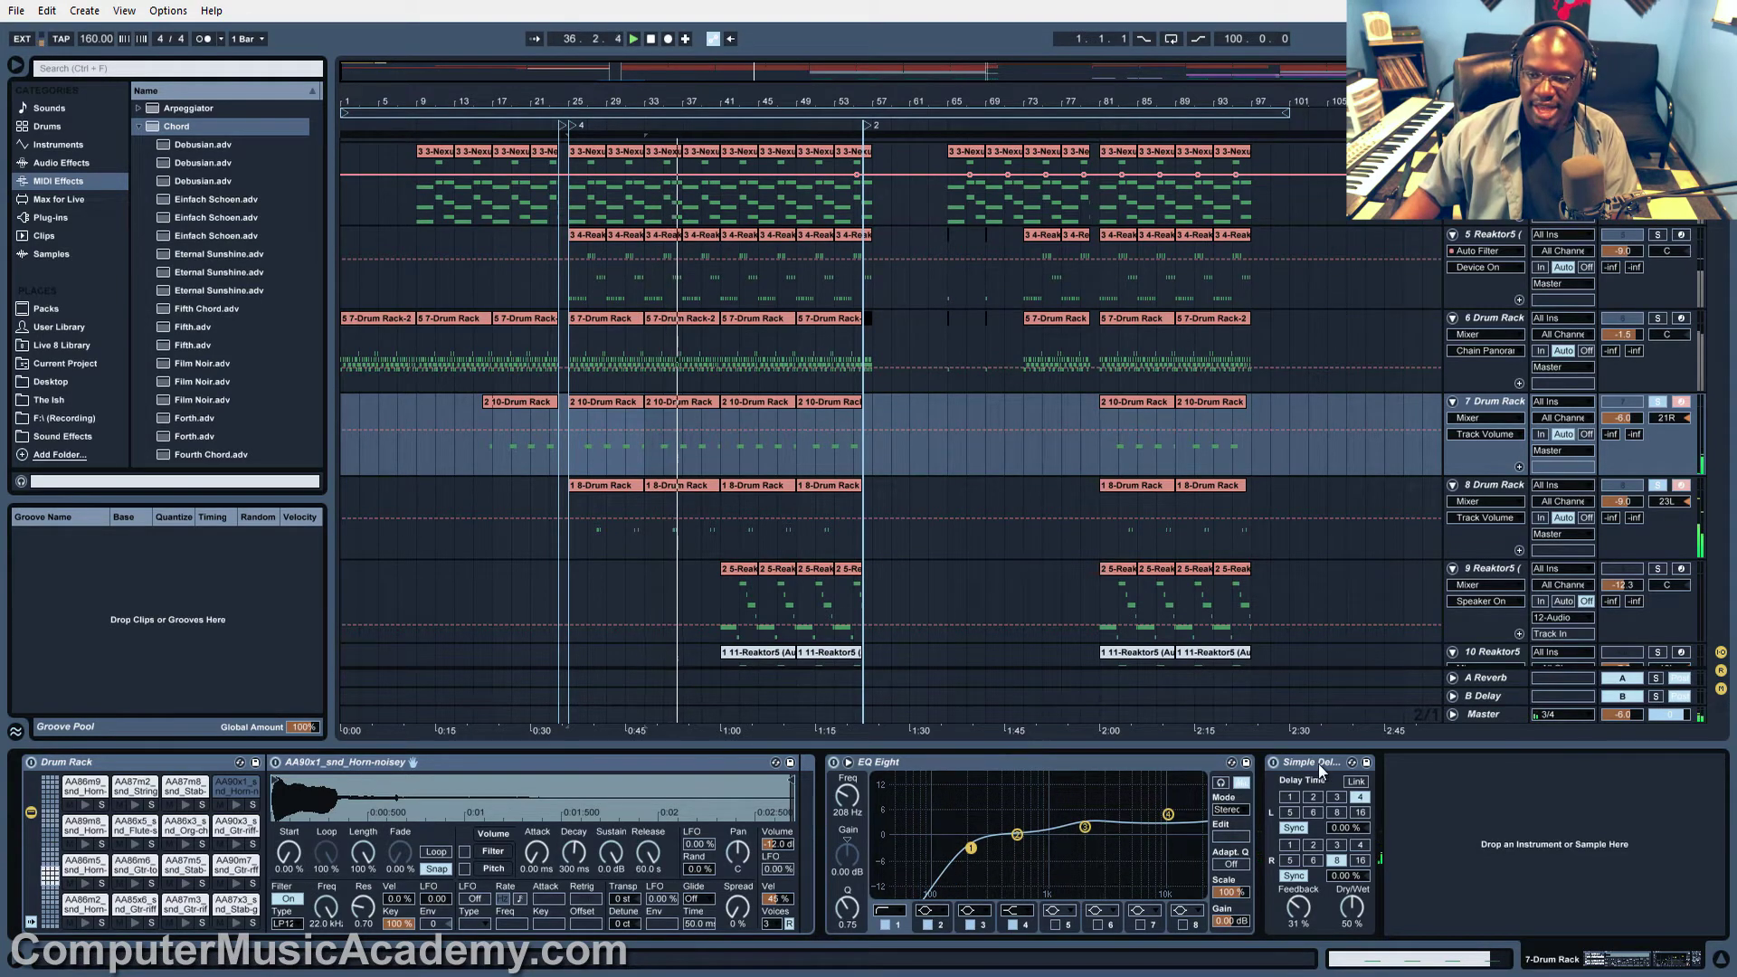
click(1492, 485)
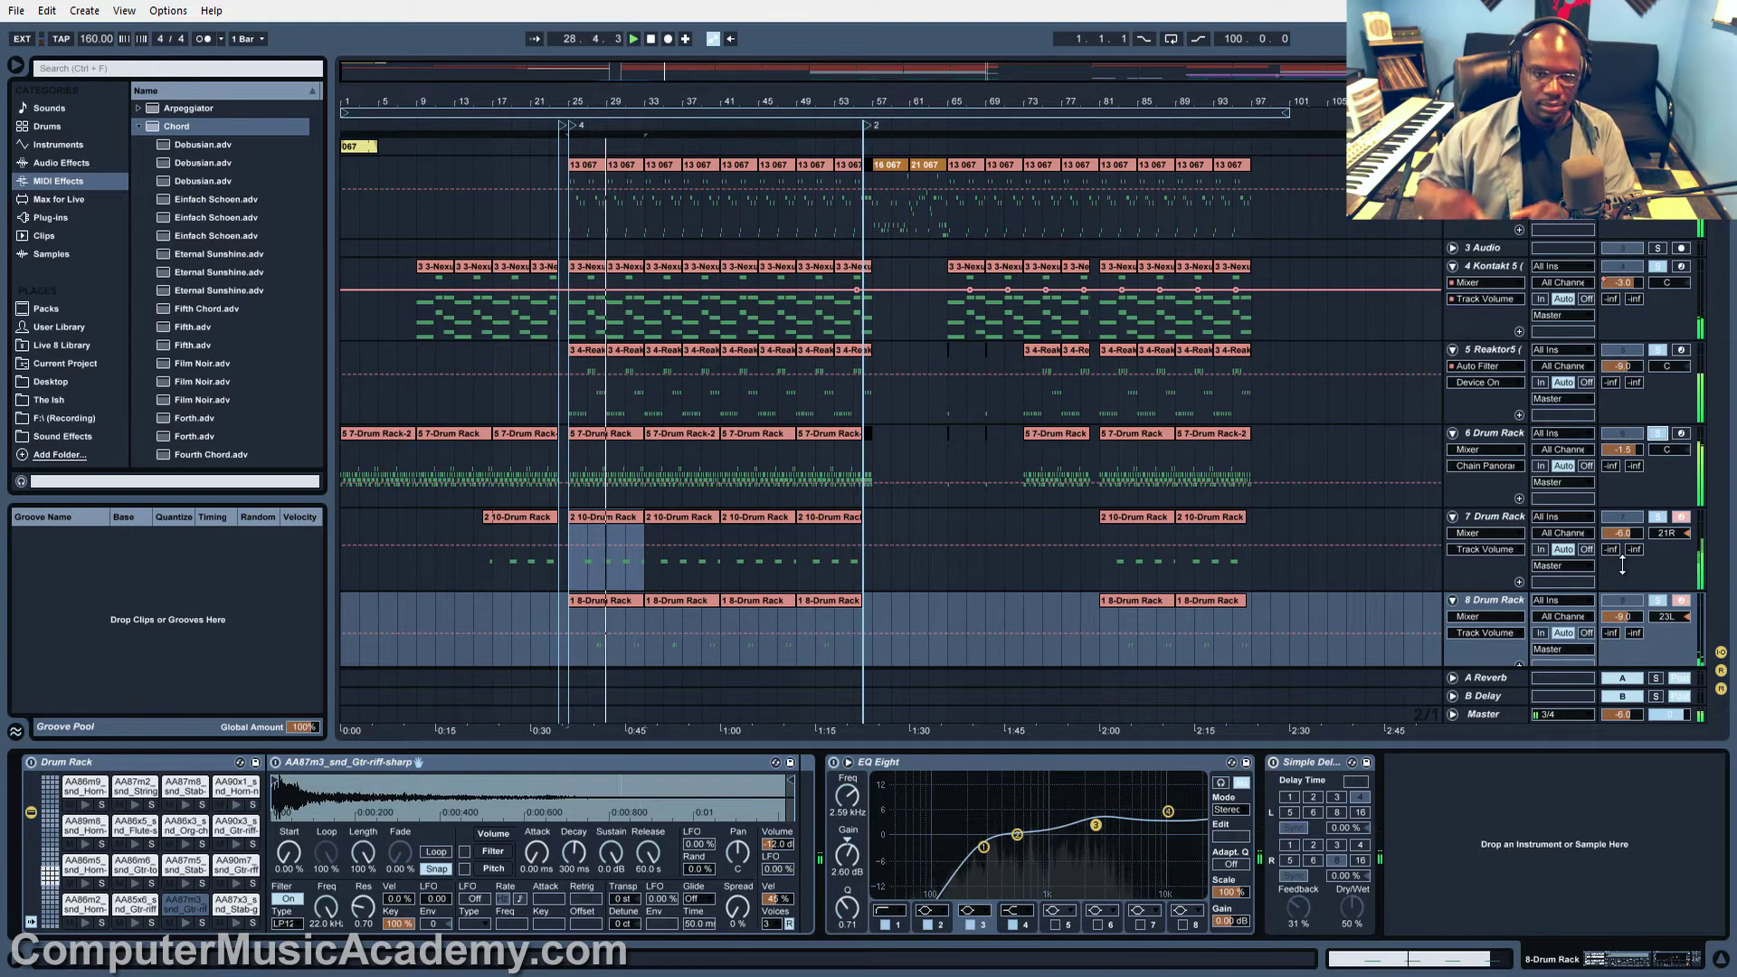
scroll(1591, 541, down, 3)
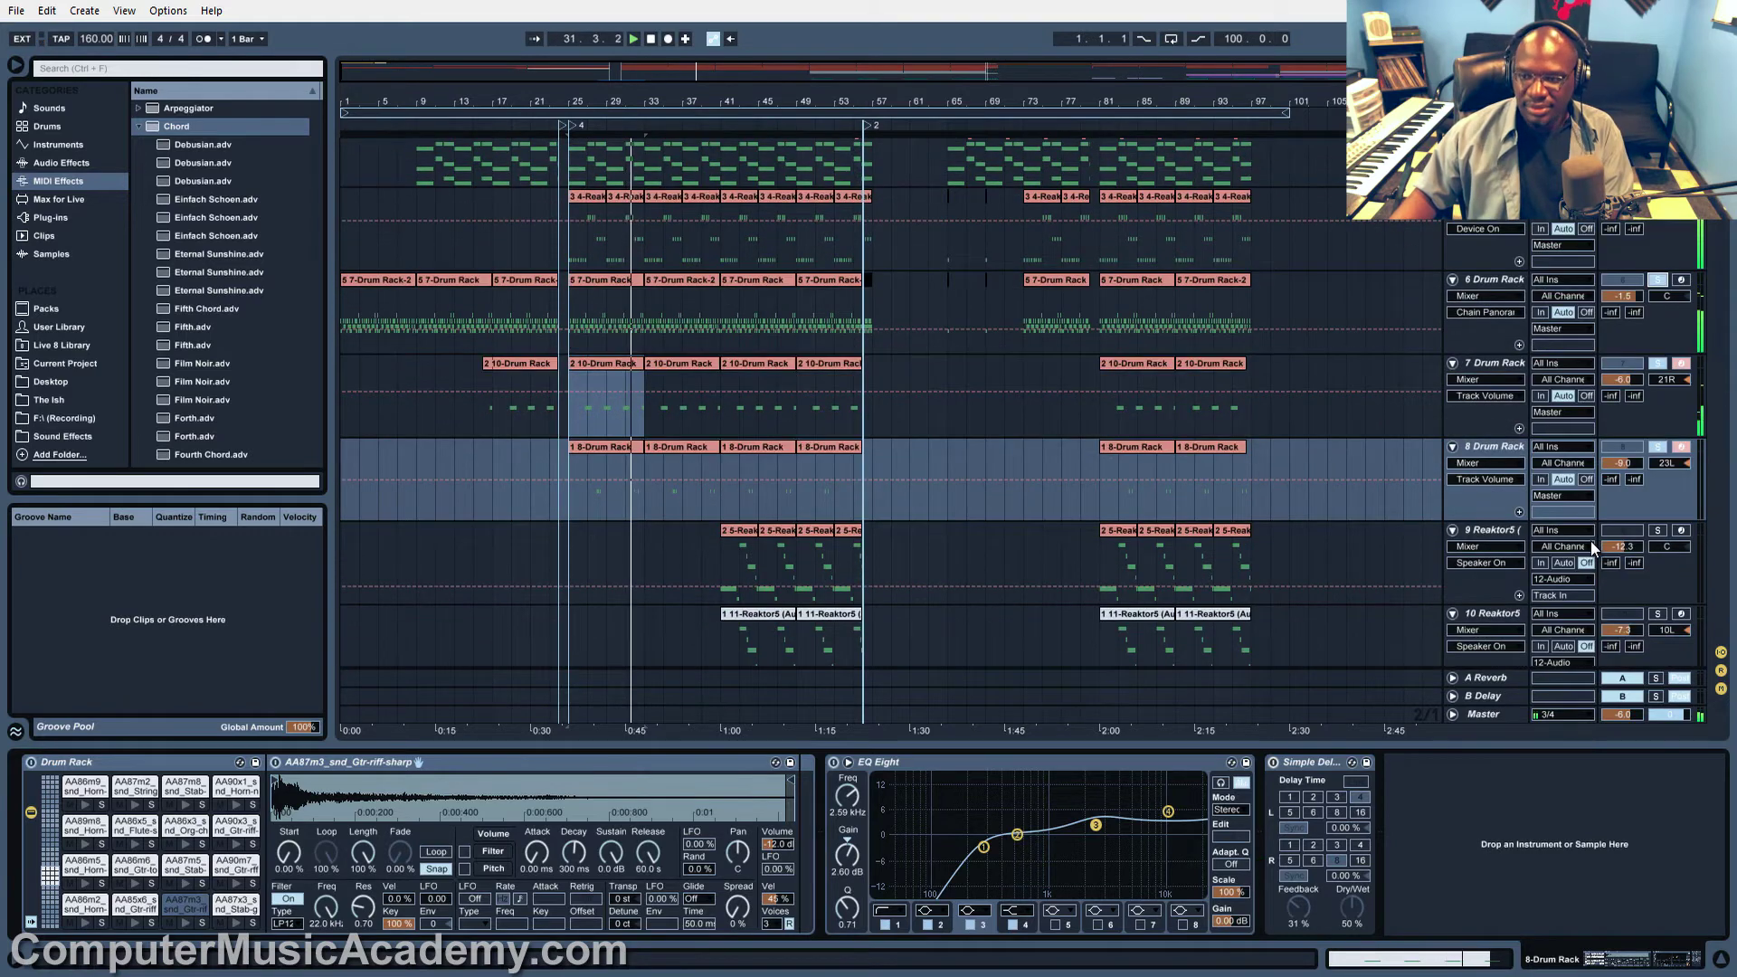
scroll(1591, 541, down, 2)
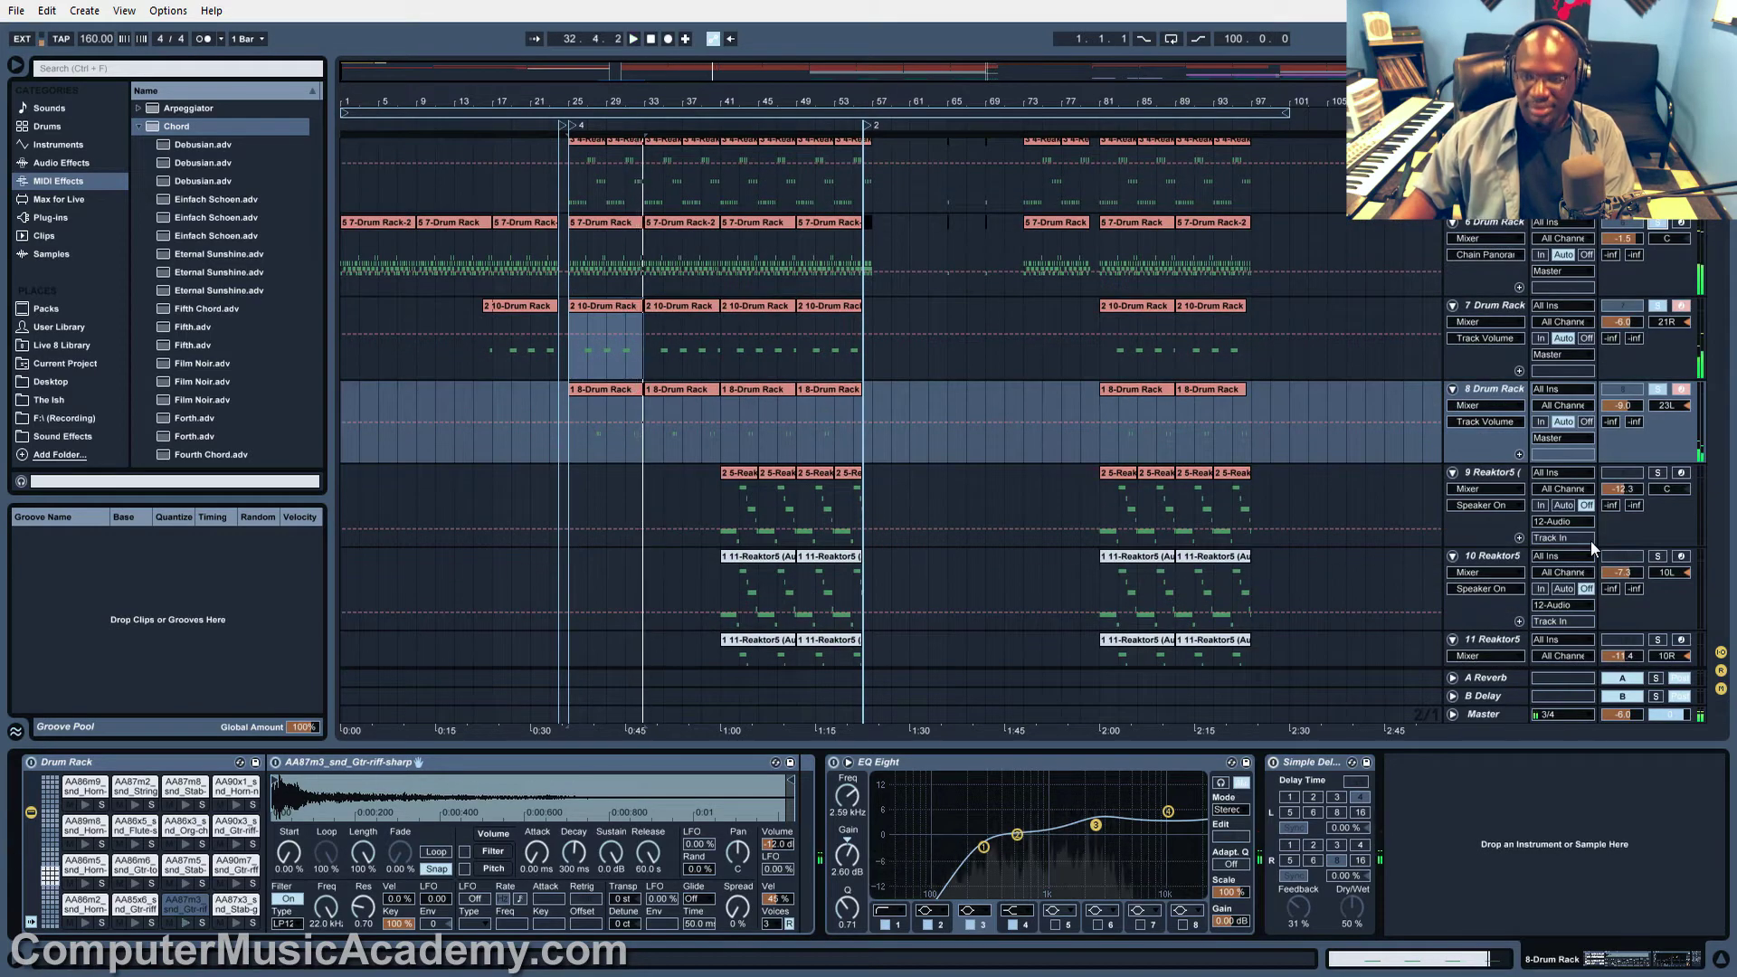
scroll(1590, 540, down, 2)
scroll(1591, 540, up, 2)
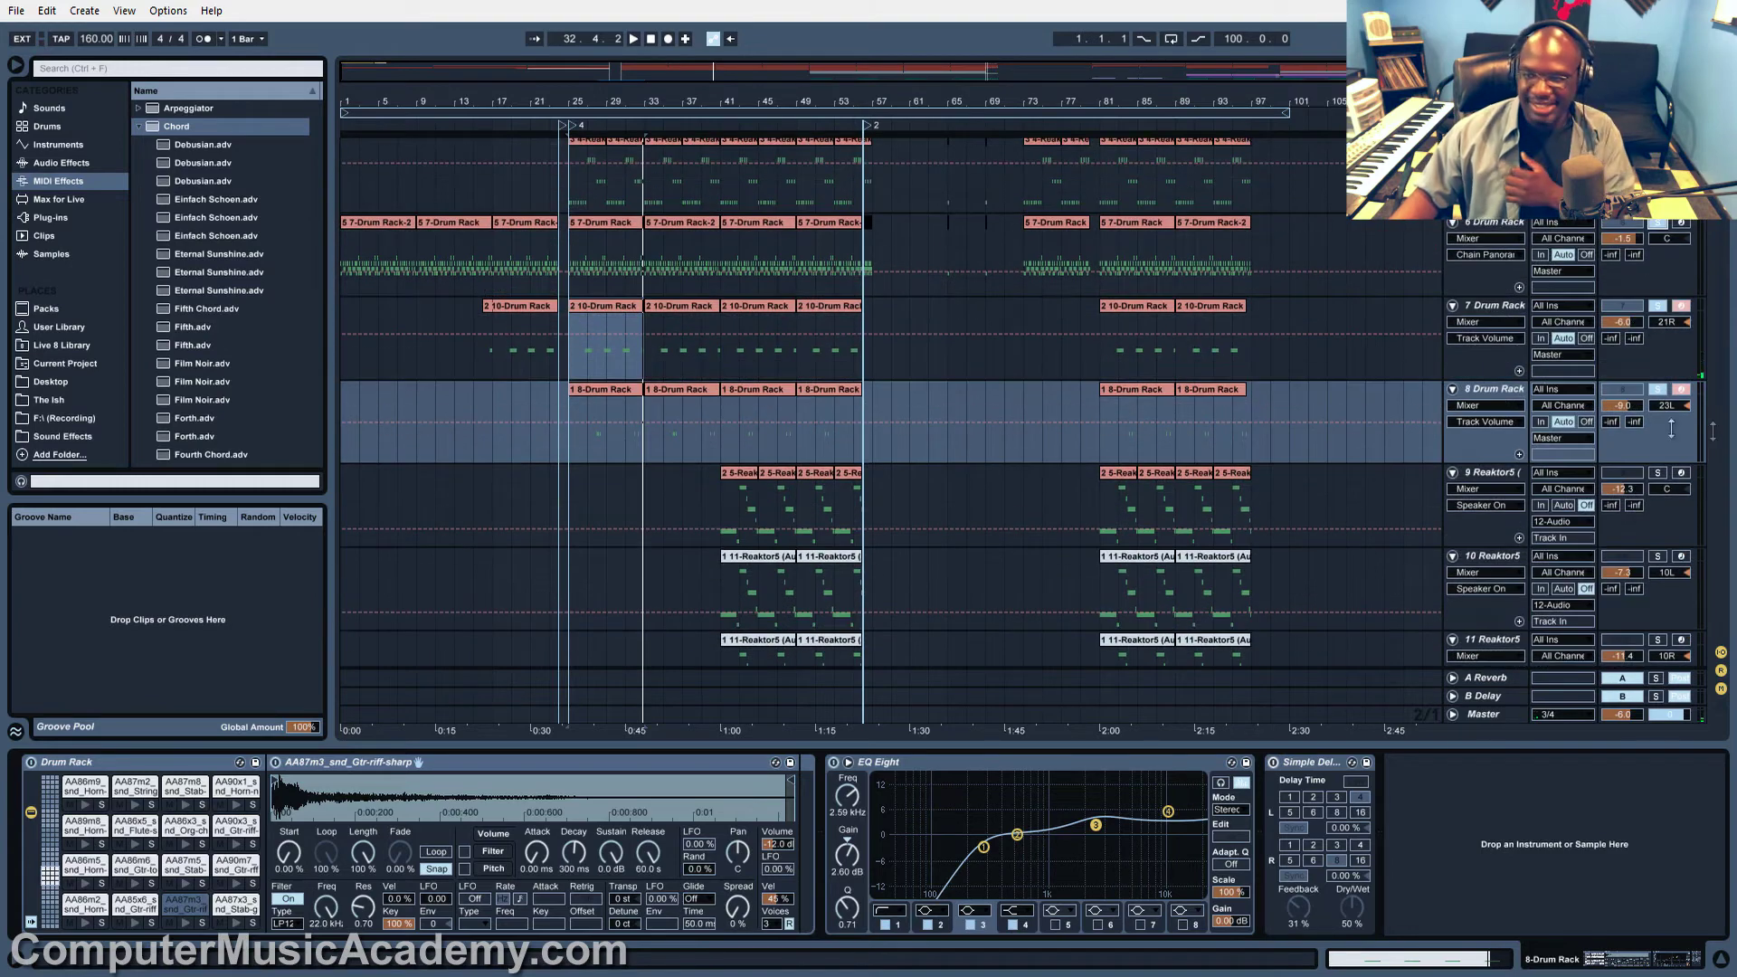
click(1660, 392)
click(1685, 390)
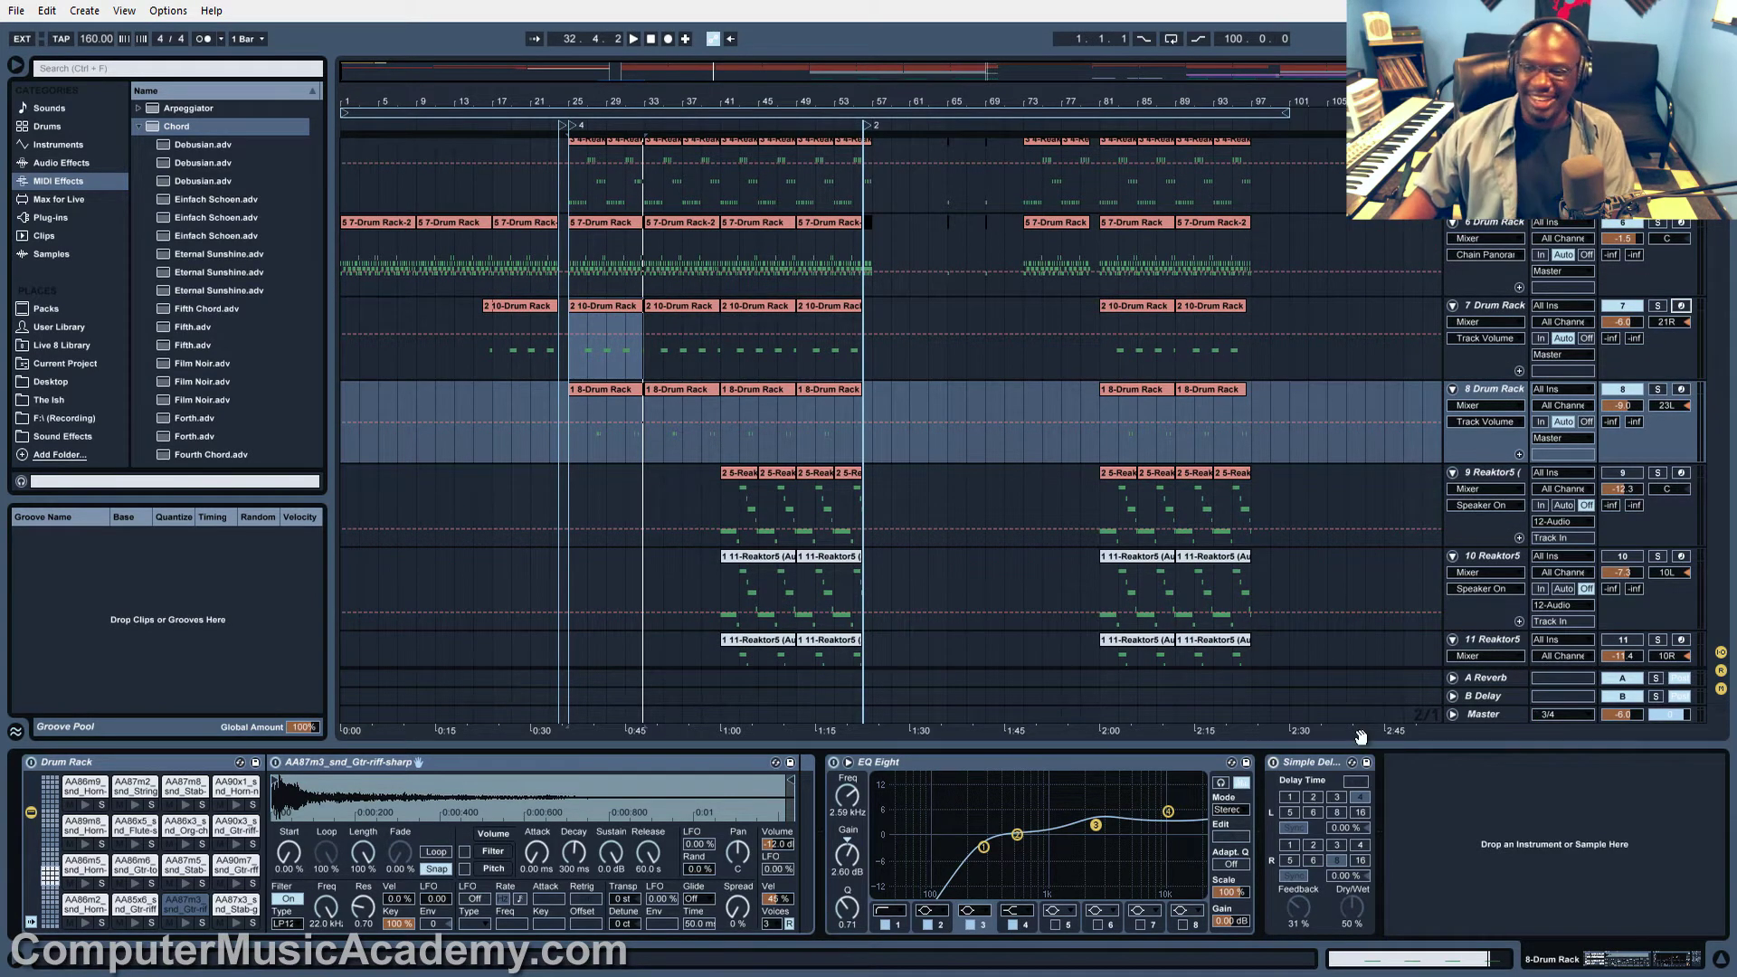
Play the unsoloed arrangement from bar 25 and again from about bar 21 on the Kontakt 5 track
scroll(1365, 708, down, 3)
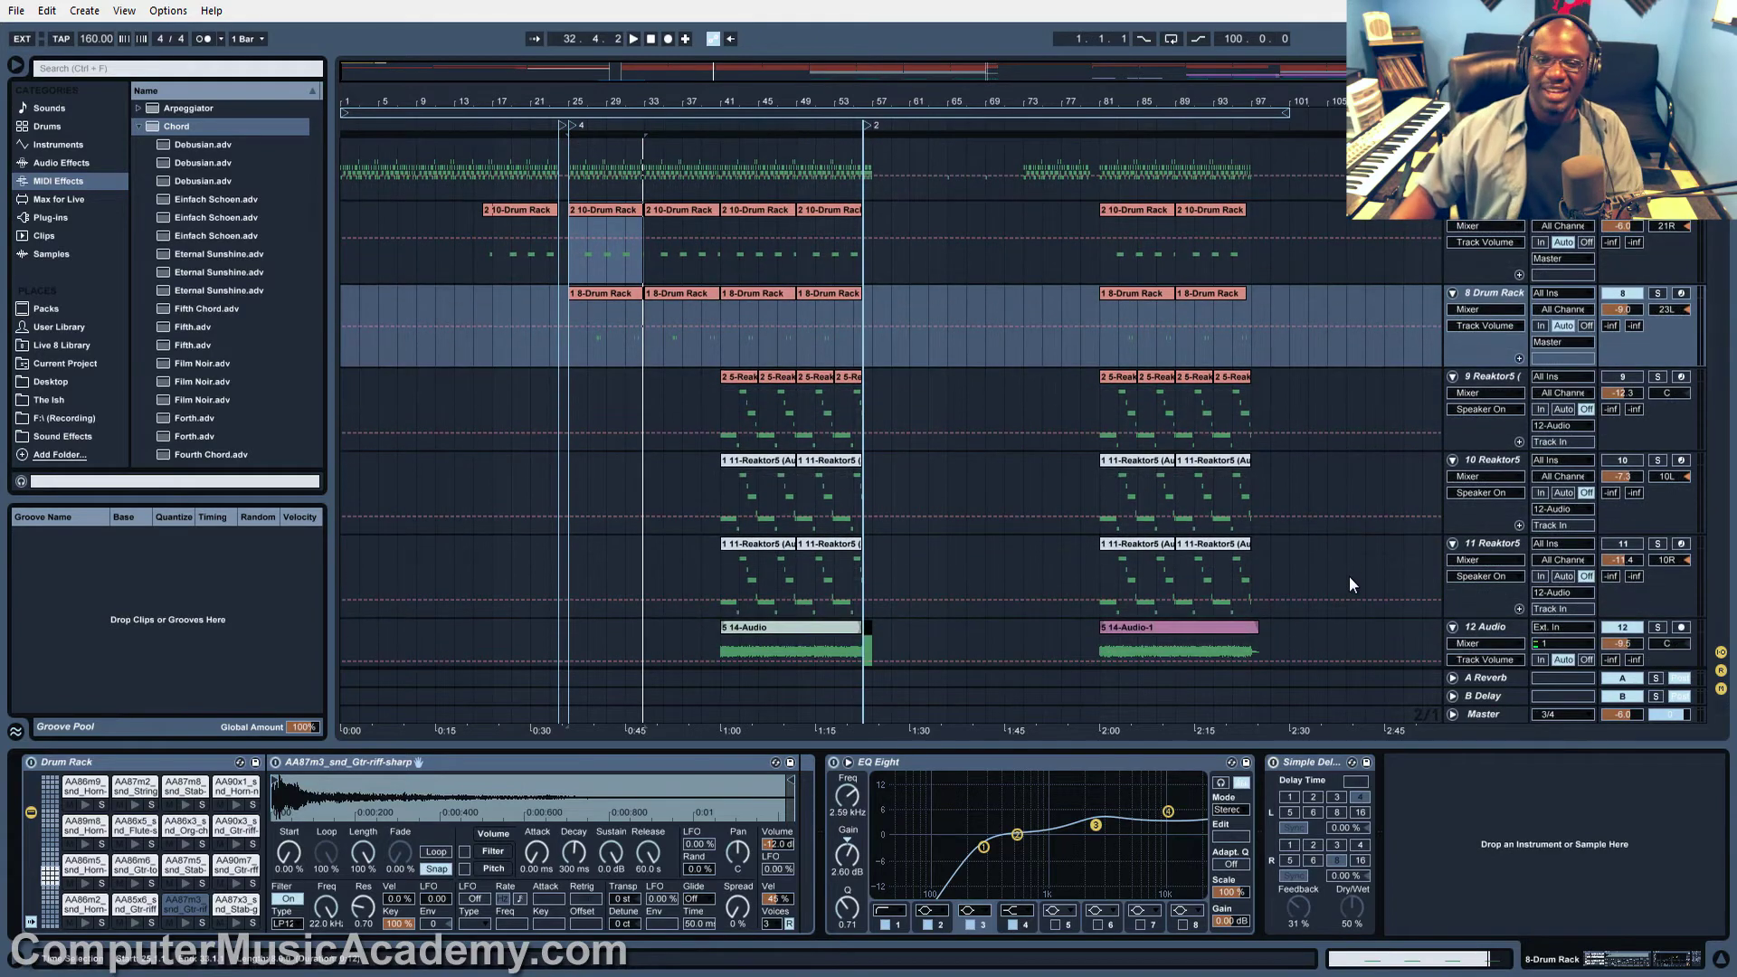
scroll(1349, 575, up, 10)
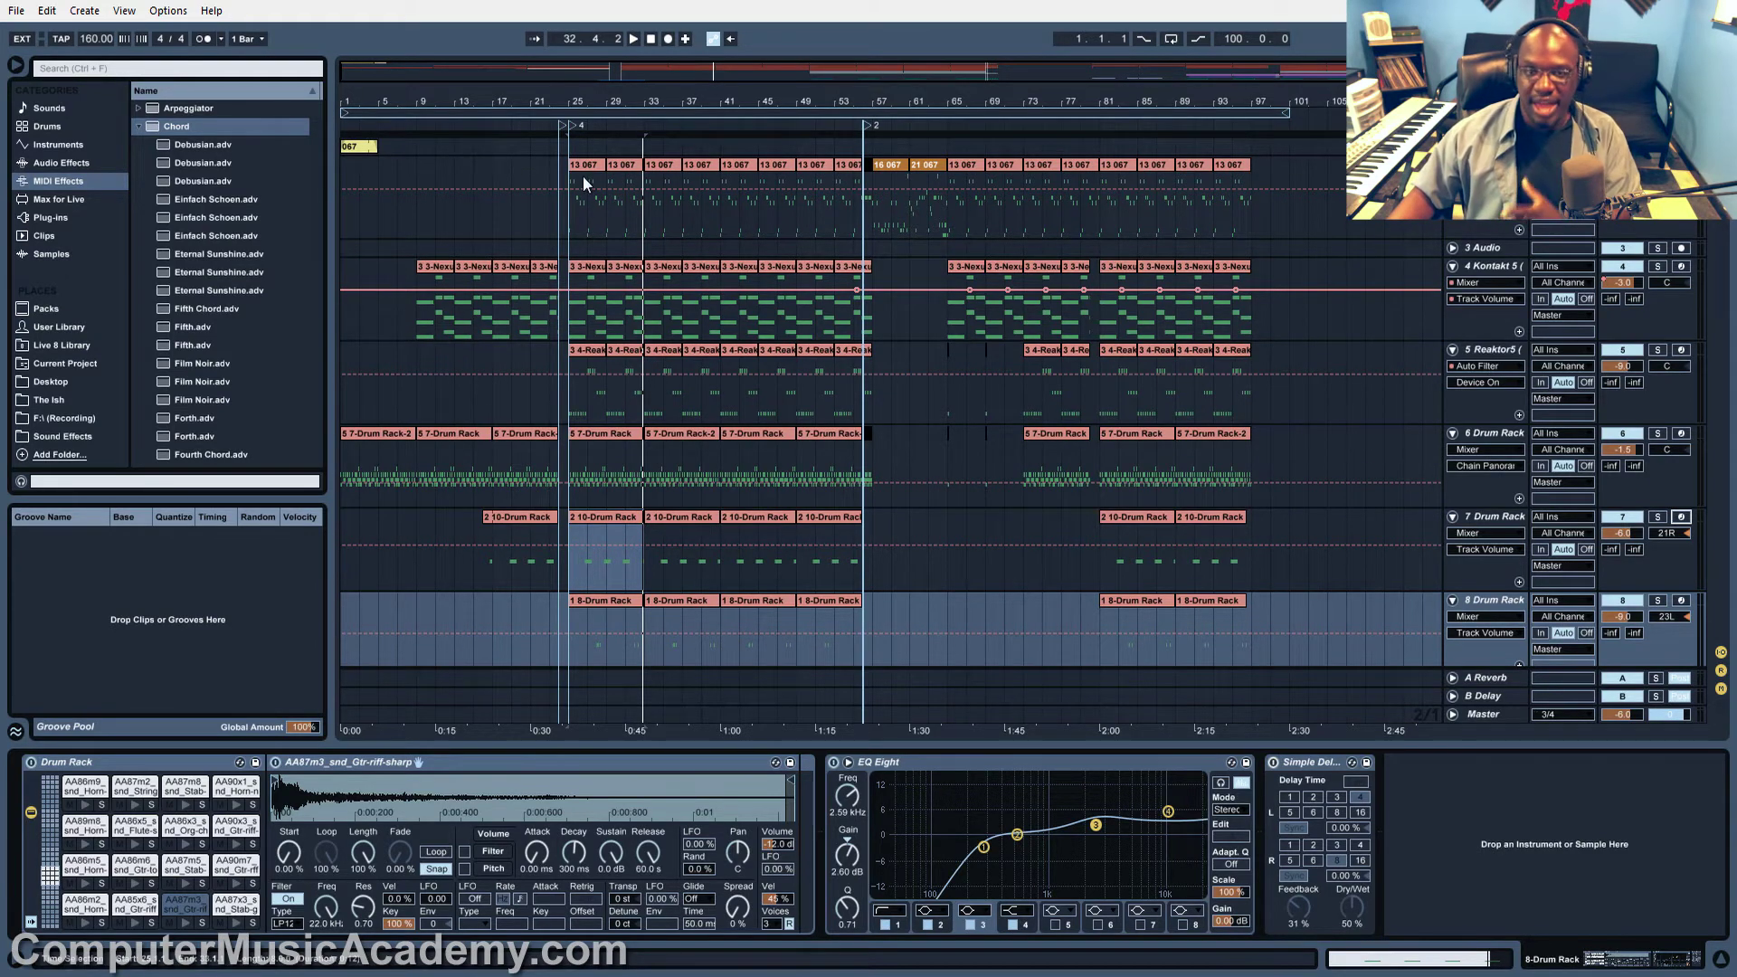
key(space)
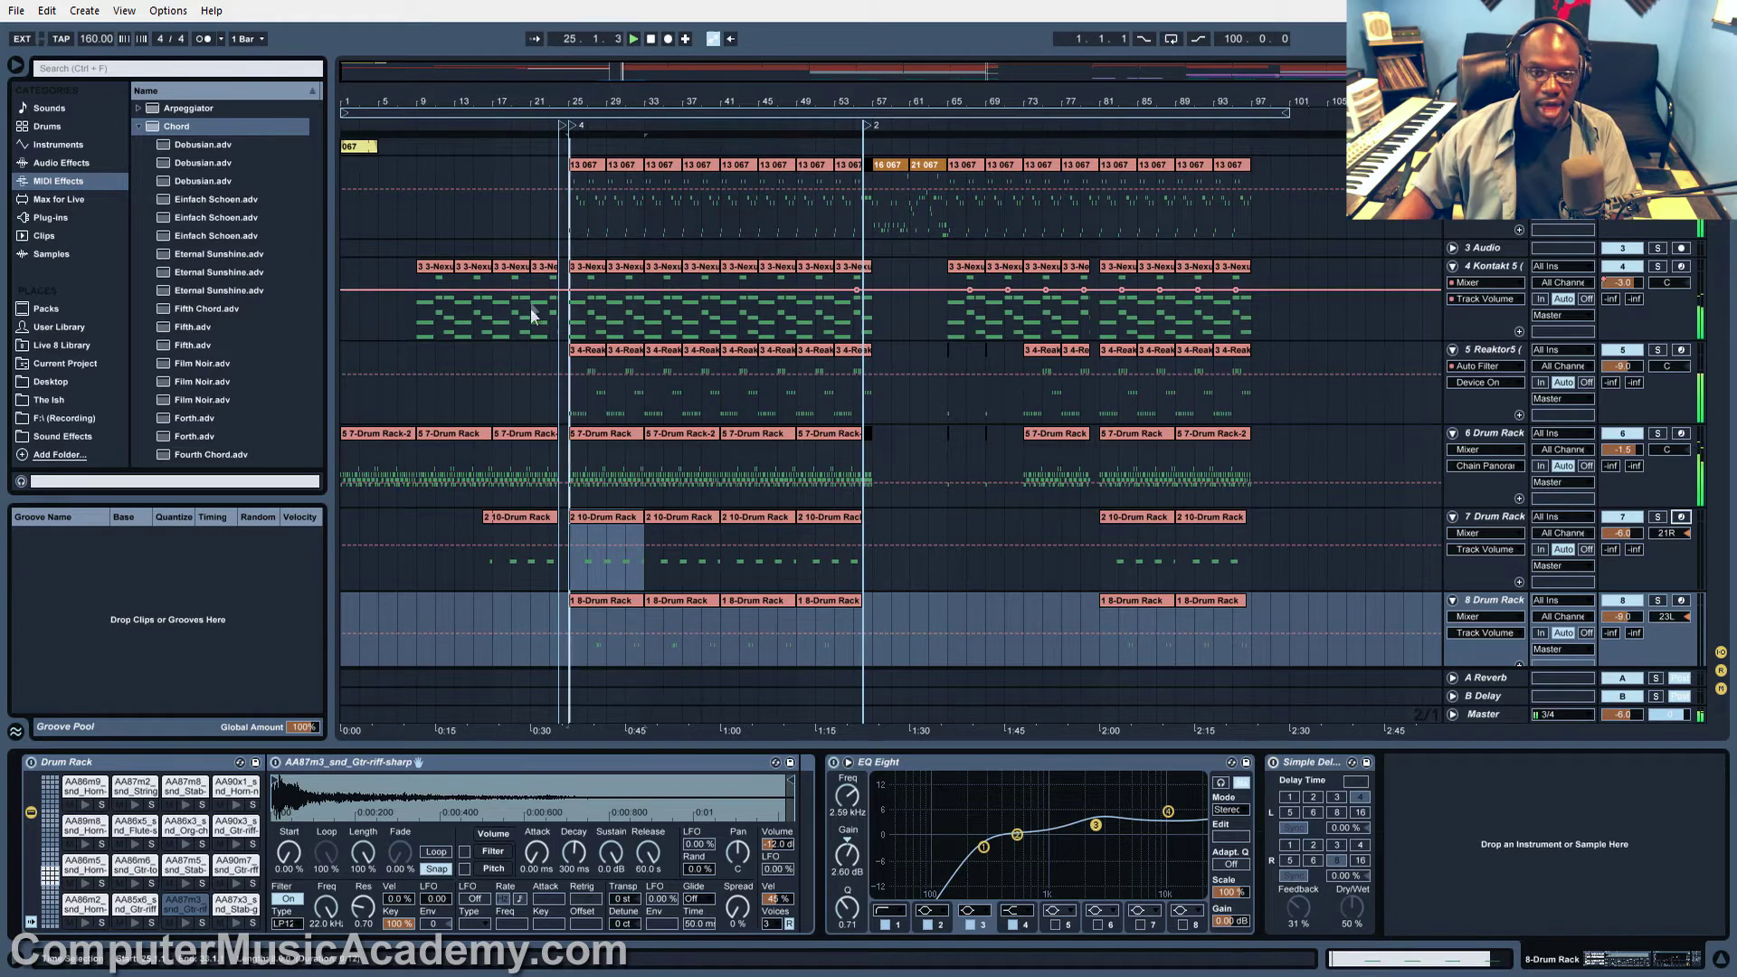
click(536, 268)
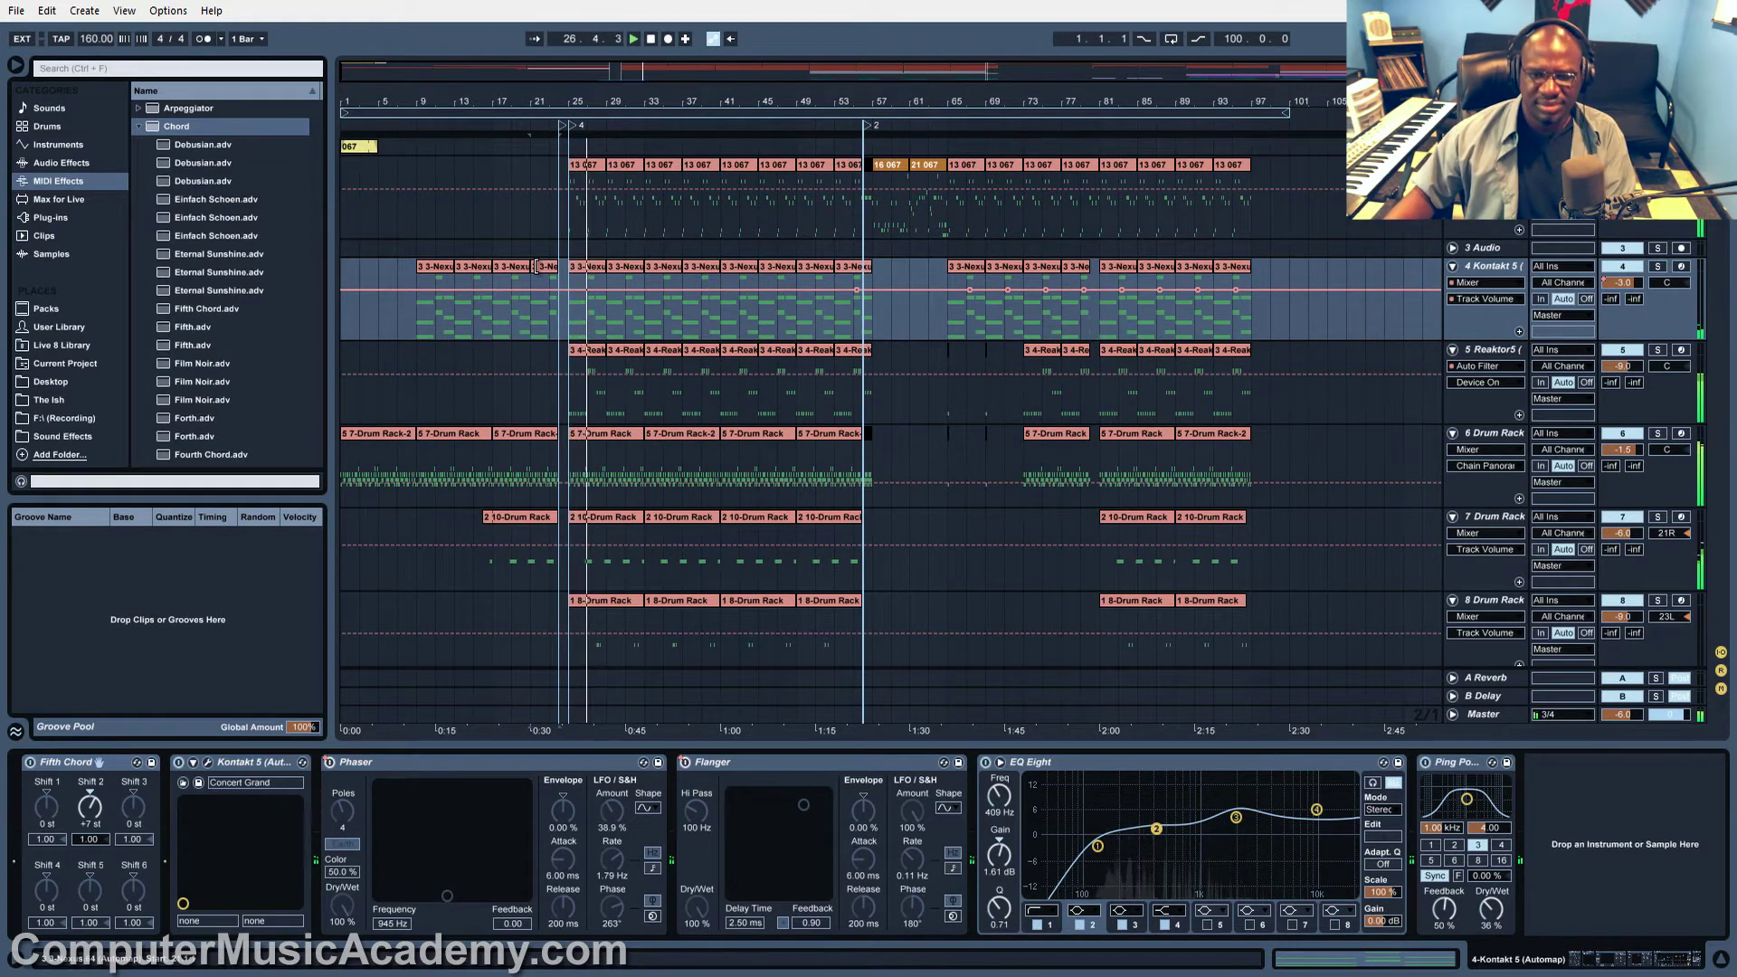
Solo the 9, 10 and 11 Reaktor5 tracks and route the outputs of tracks 9 and 10 to Master
scroll(1296, 327, down, 3)
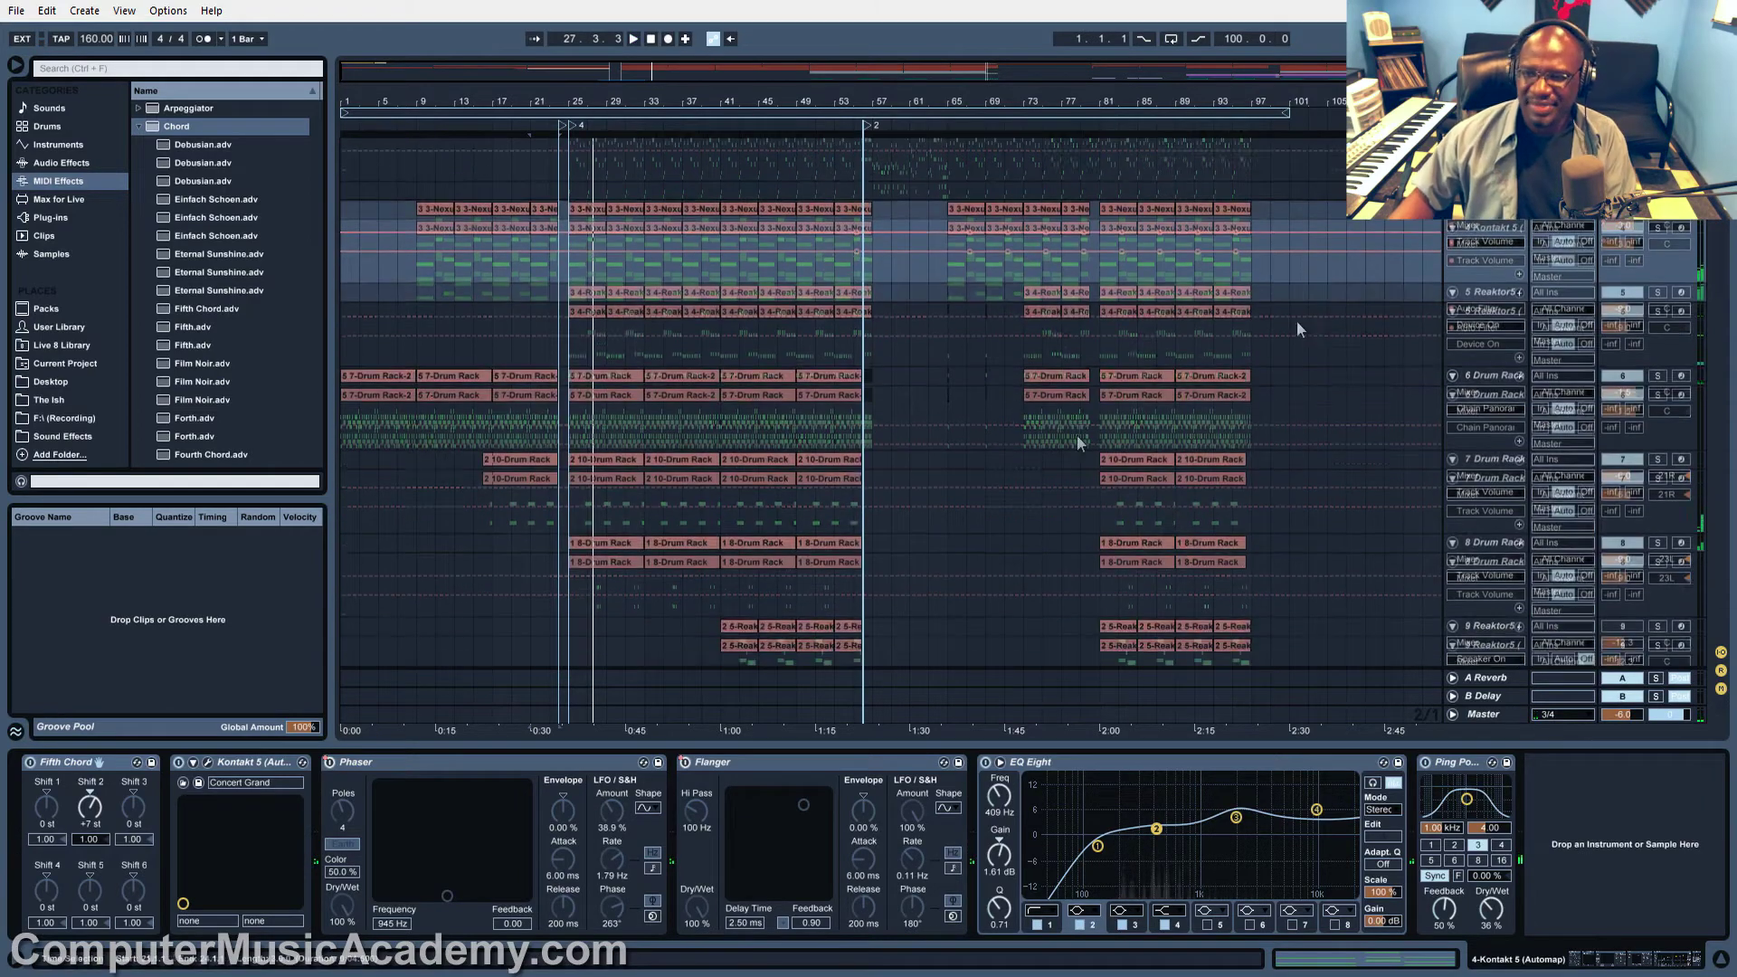
scroll(1295, 328, down, 10)
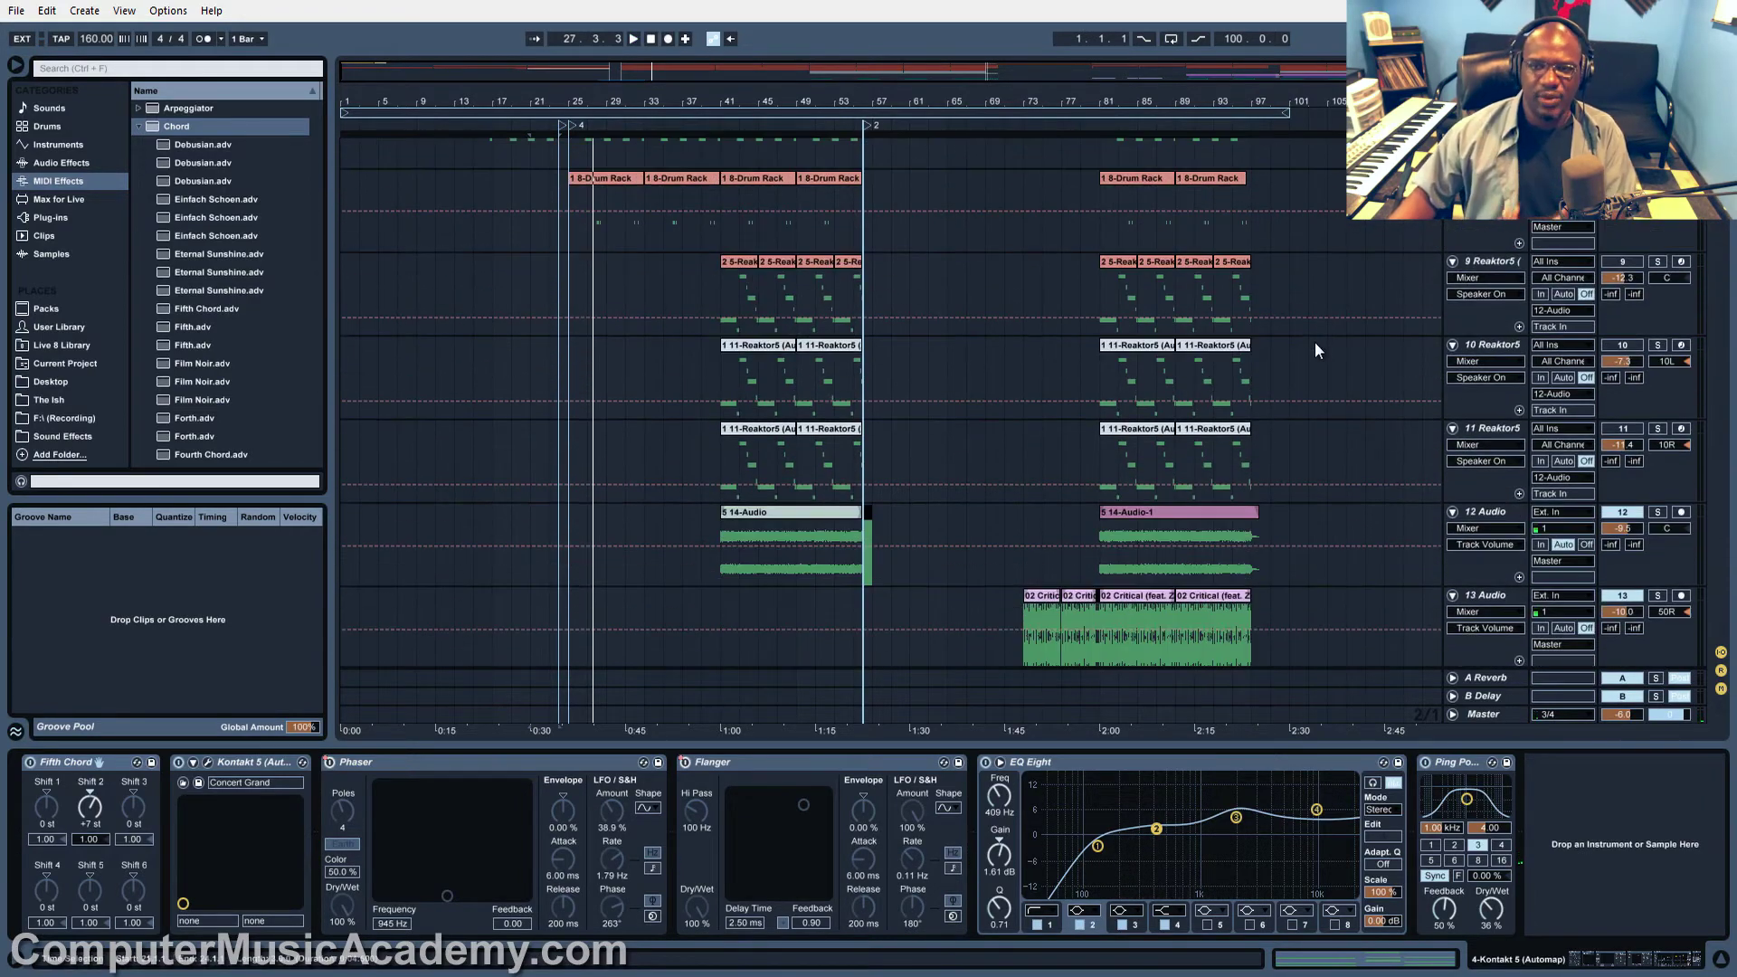
scroll(1315, 351, down, 2)
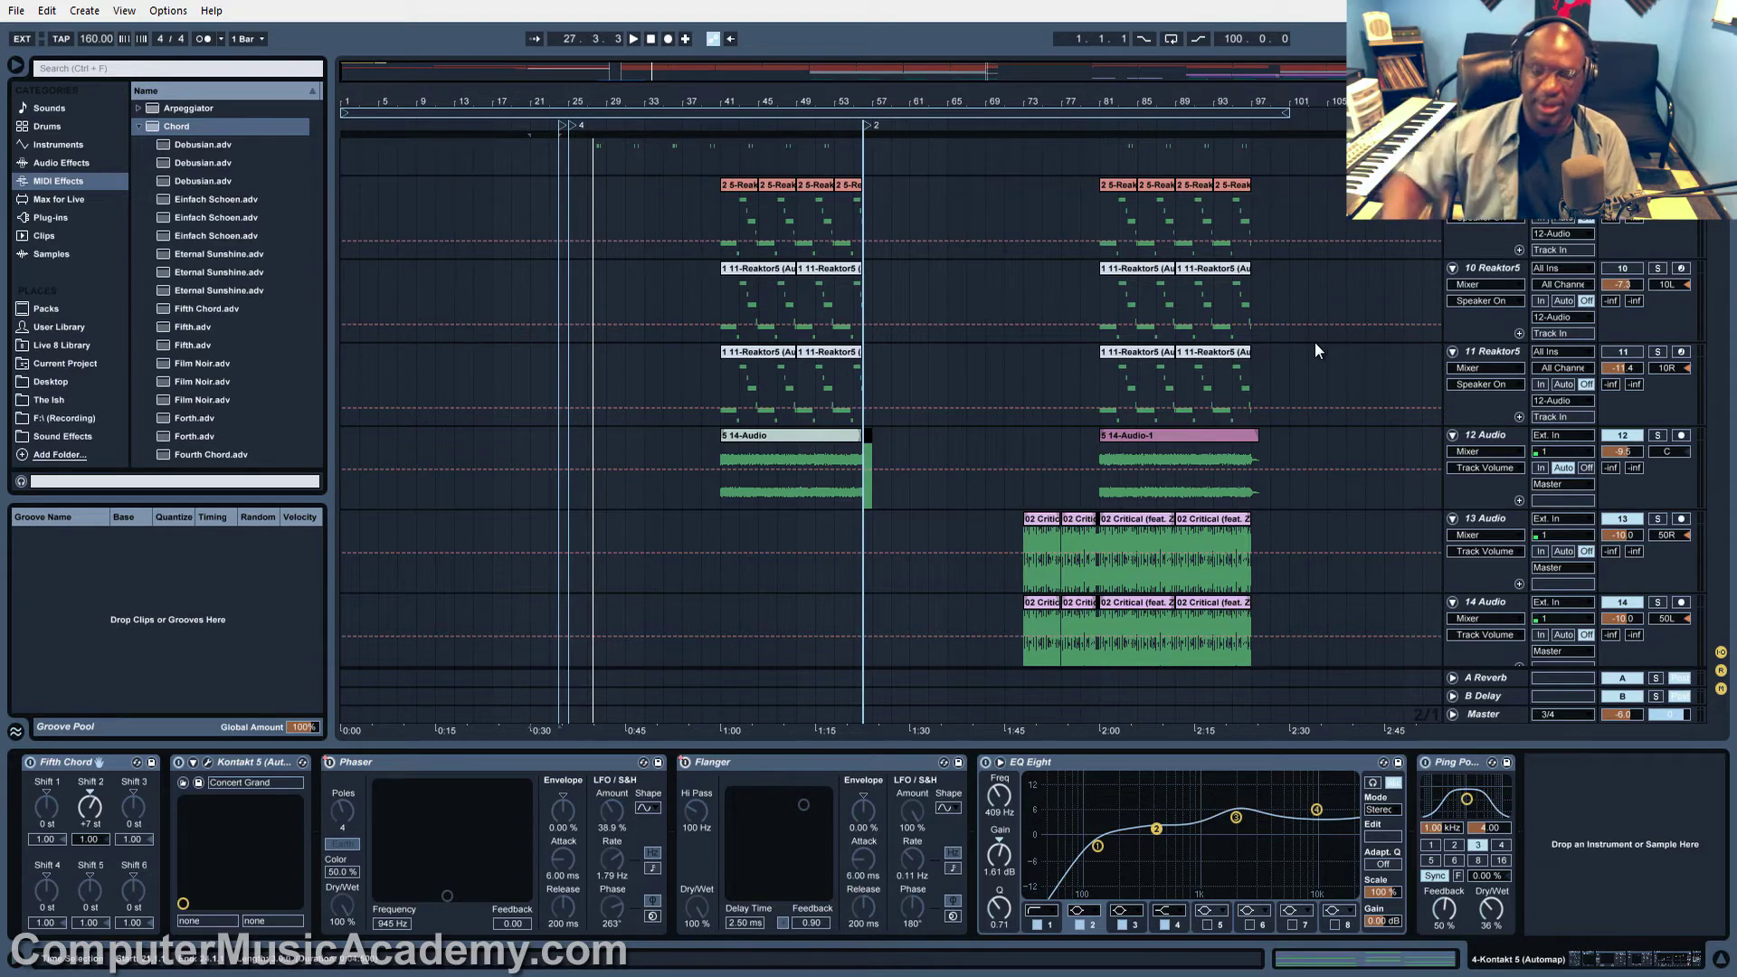
scroll(1317, 346, up, 3)
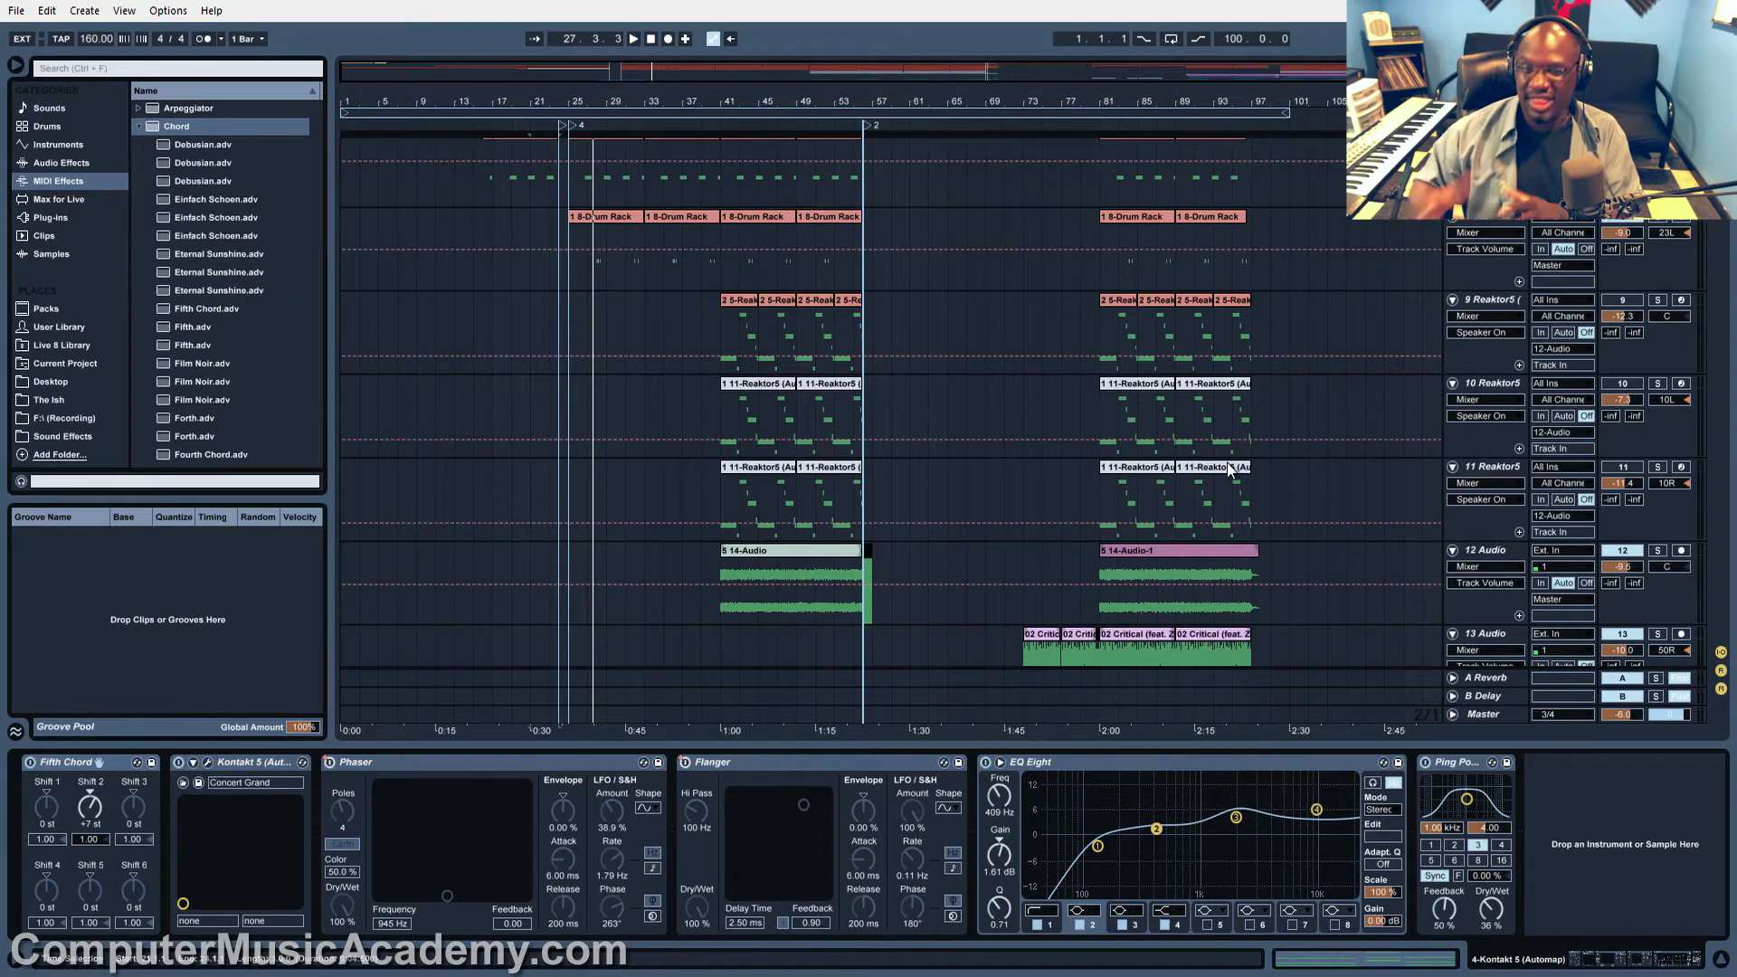
click(1332, 348)
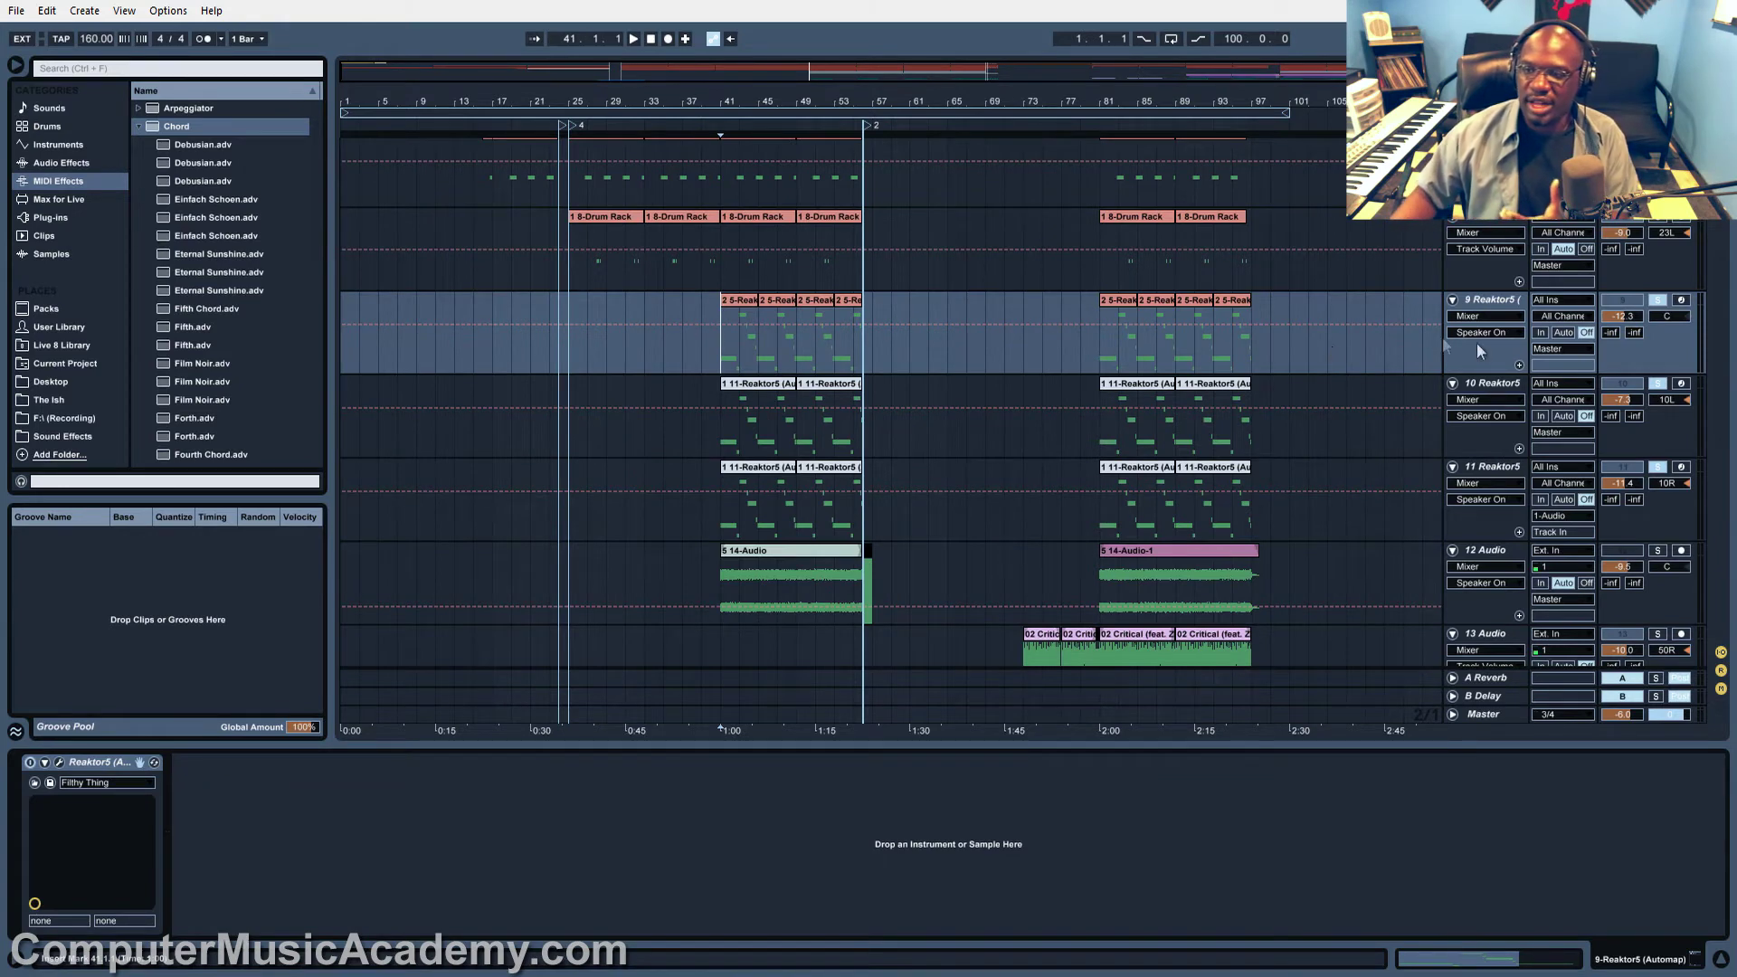
View the Razor plug-in windows of the 9, 10 and 11 Reaktor5 tracks one after another, closing each
click(59, 765)
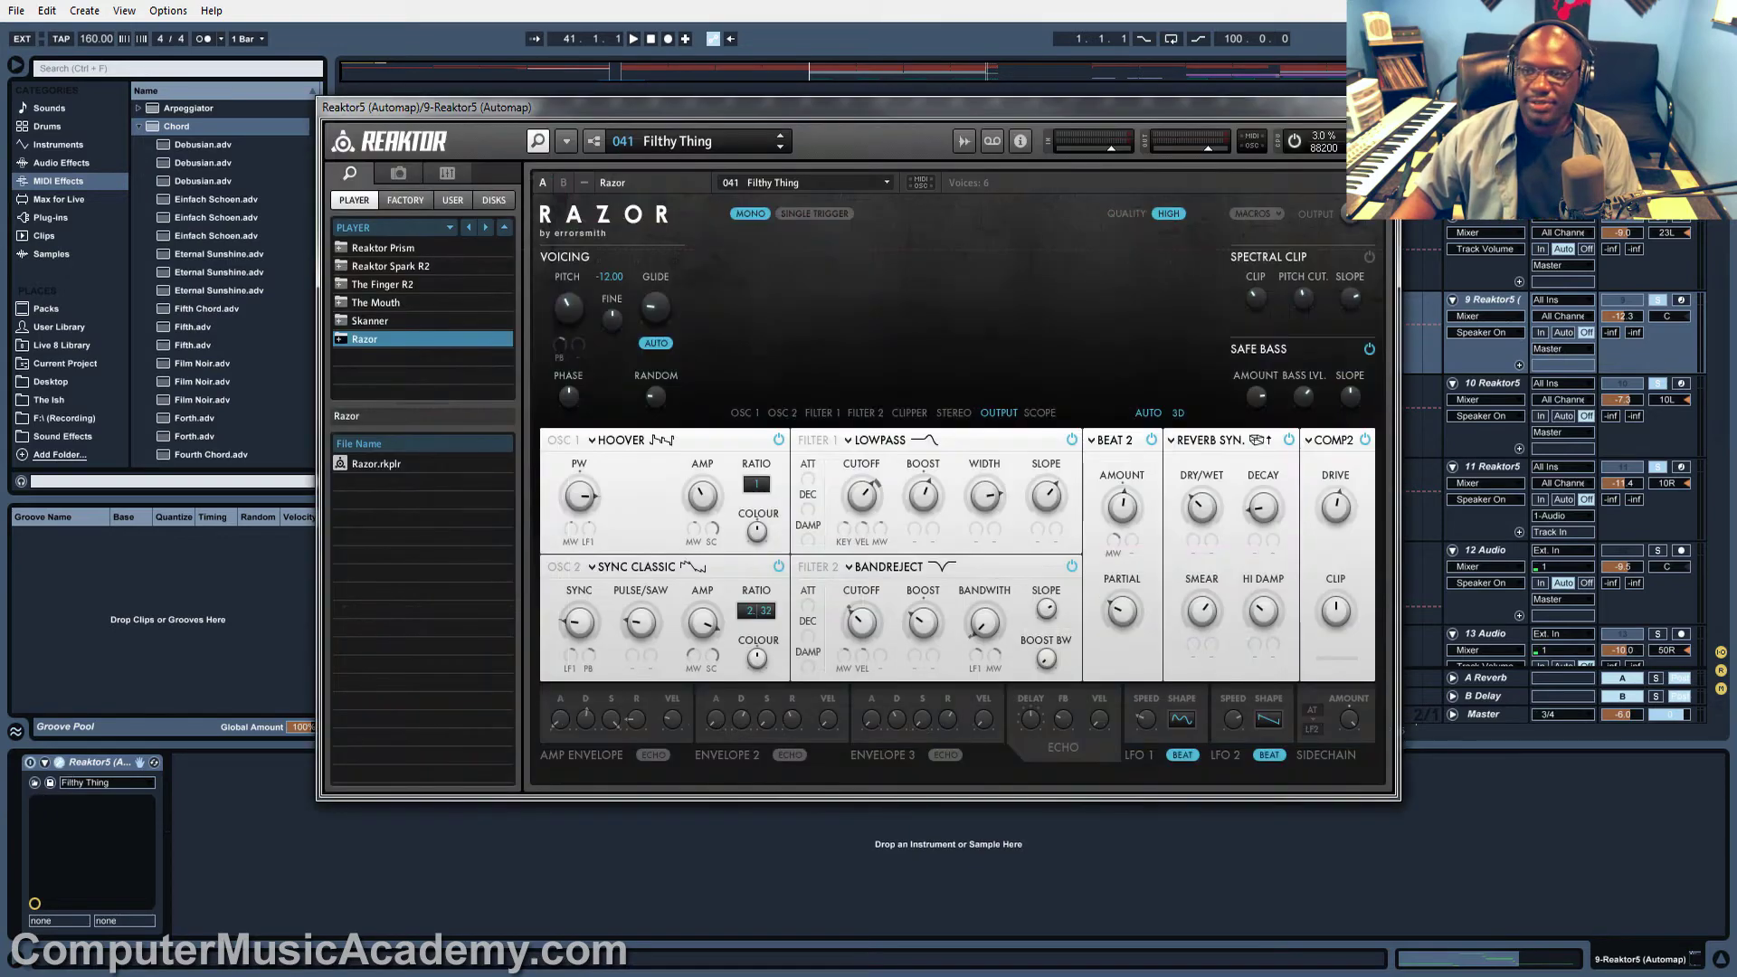
click(1391, 107)
click(1490, 384)
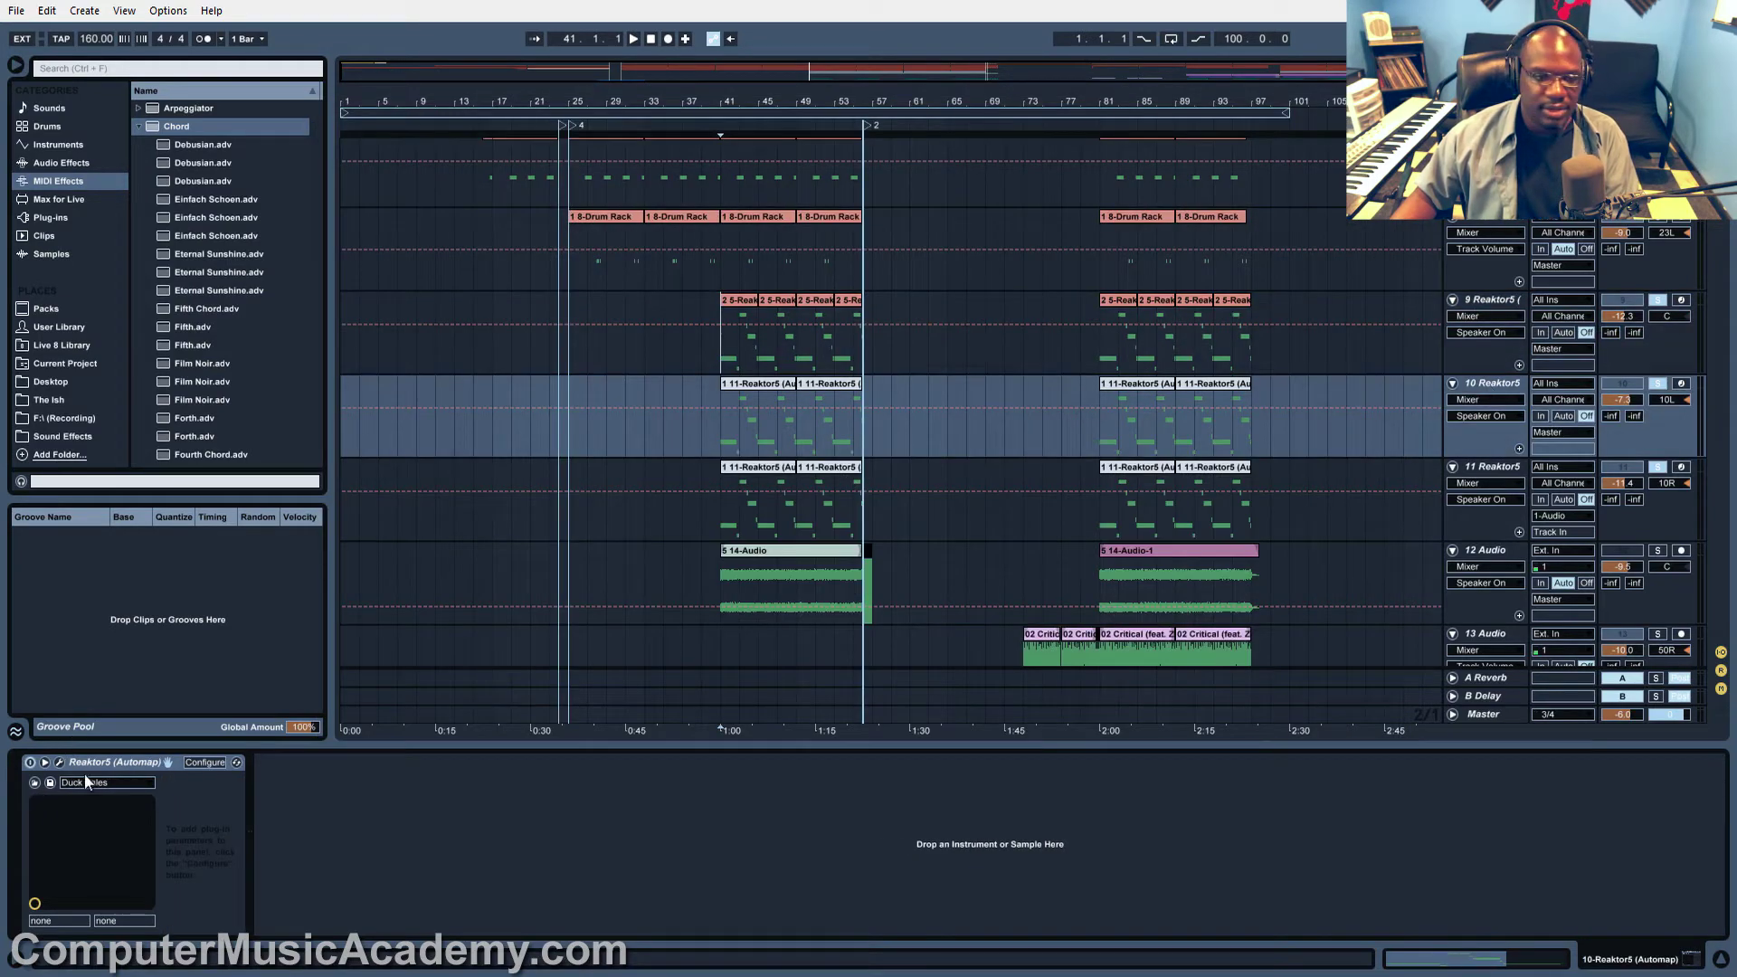
click(61, 763)
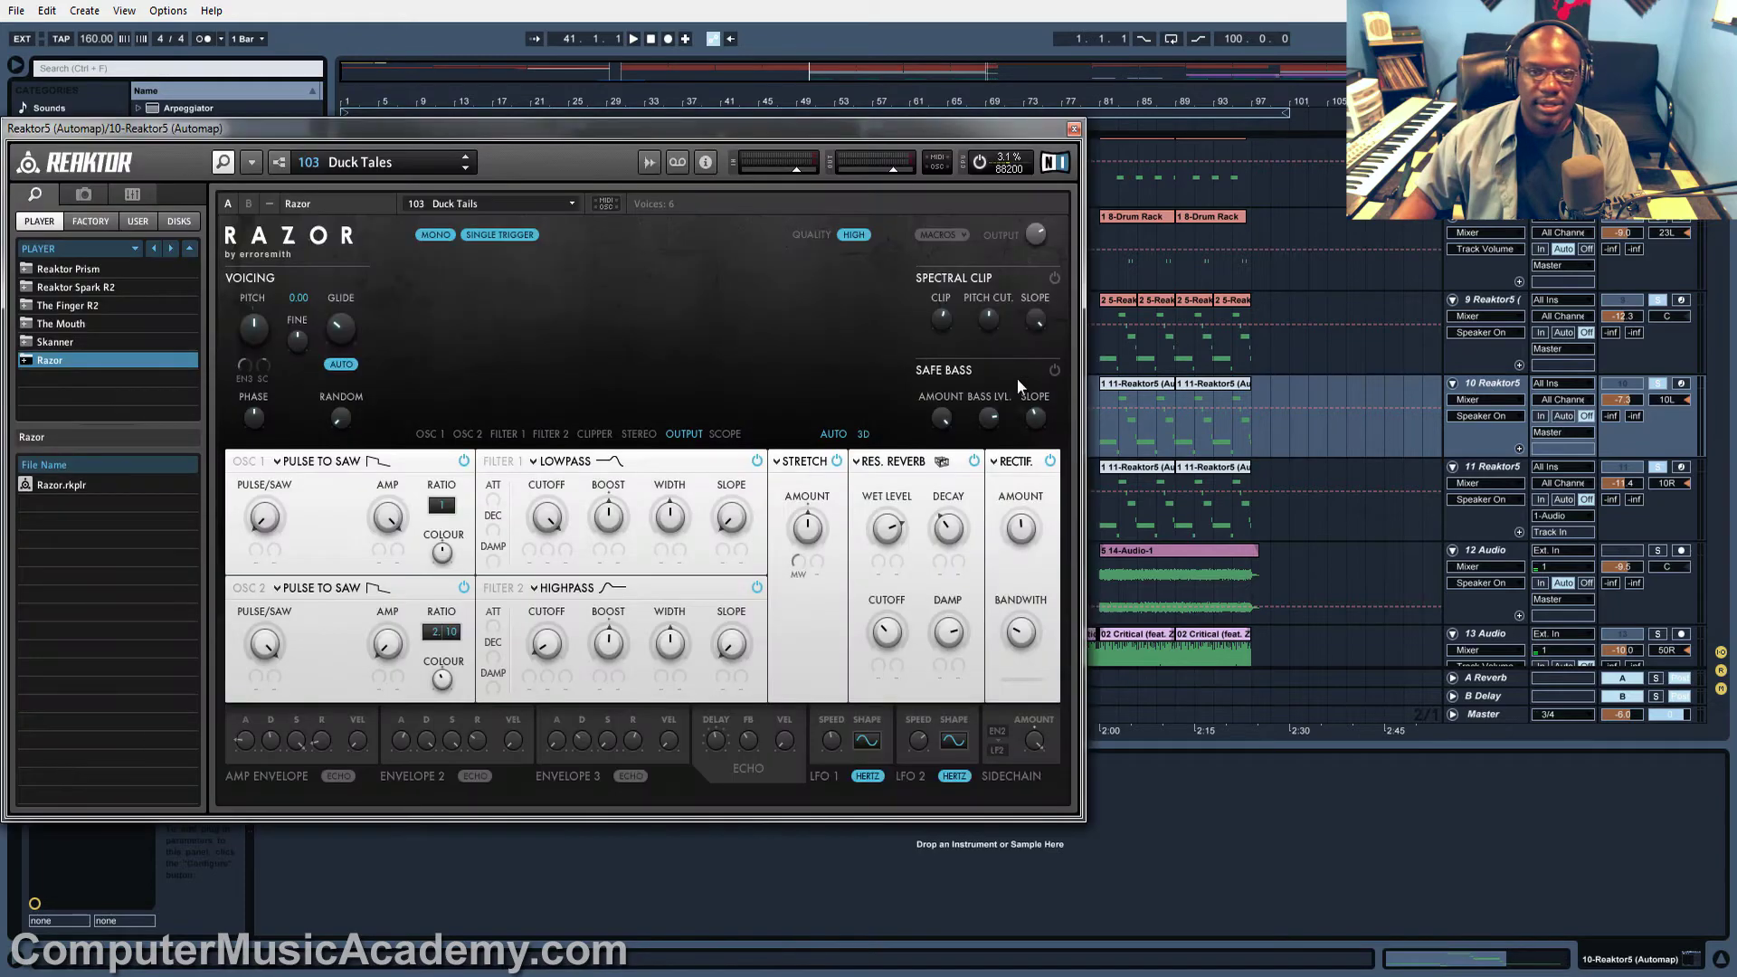
click(1073, 130)
click(1495, 470)
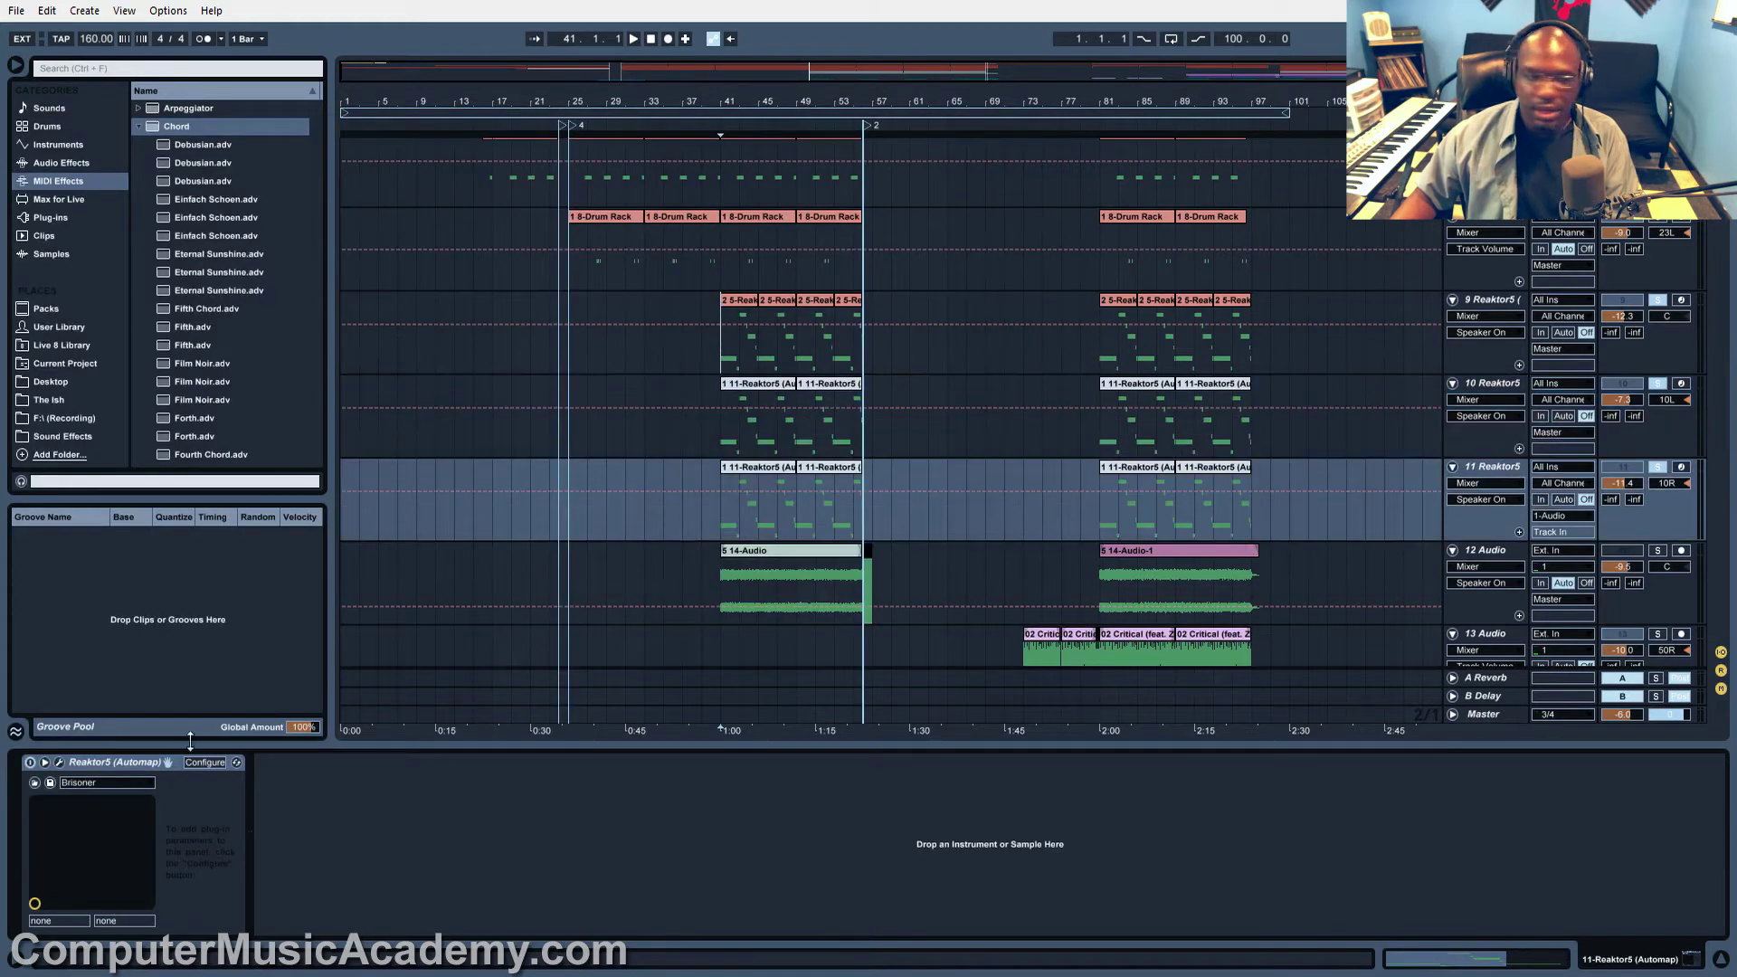
click(59, 766)
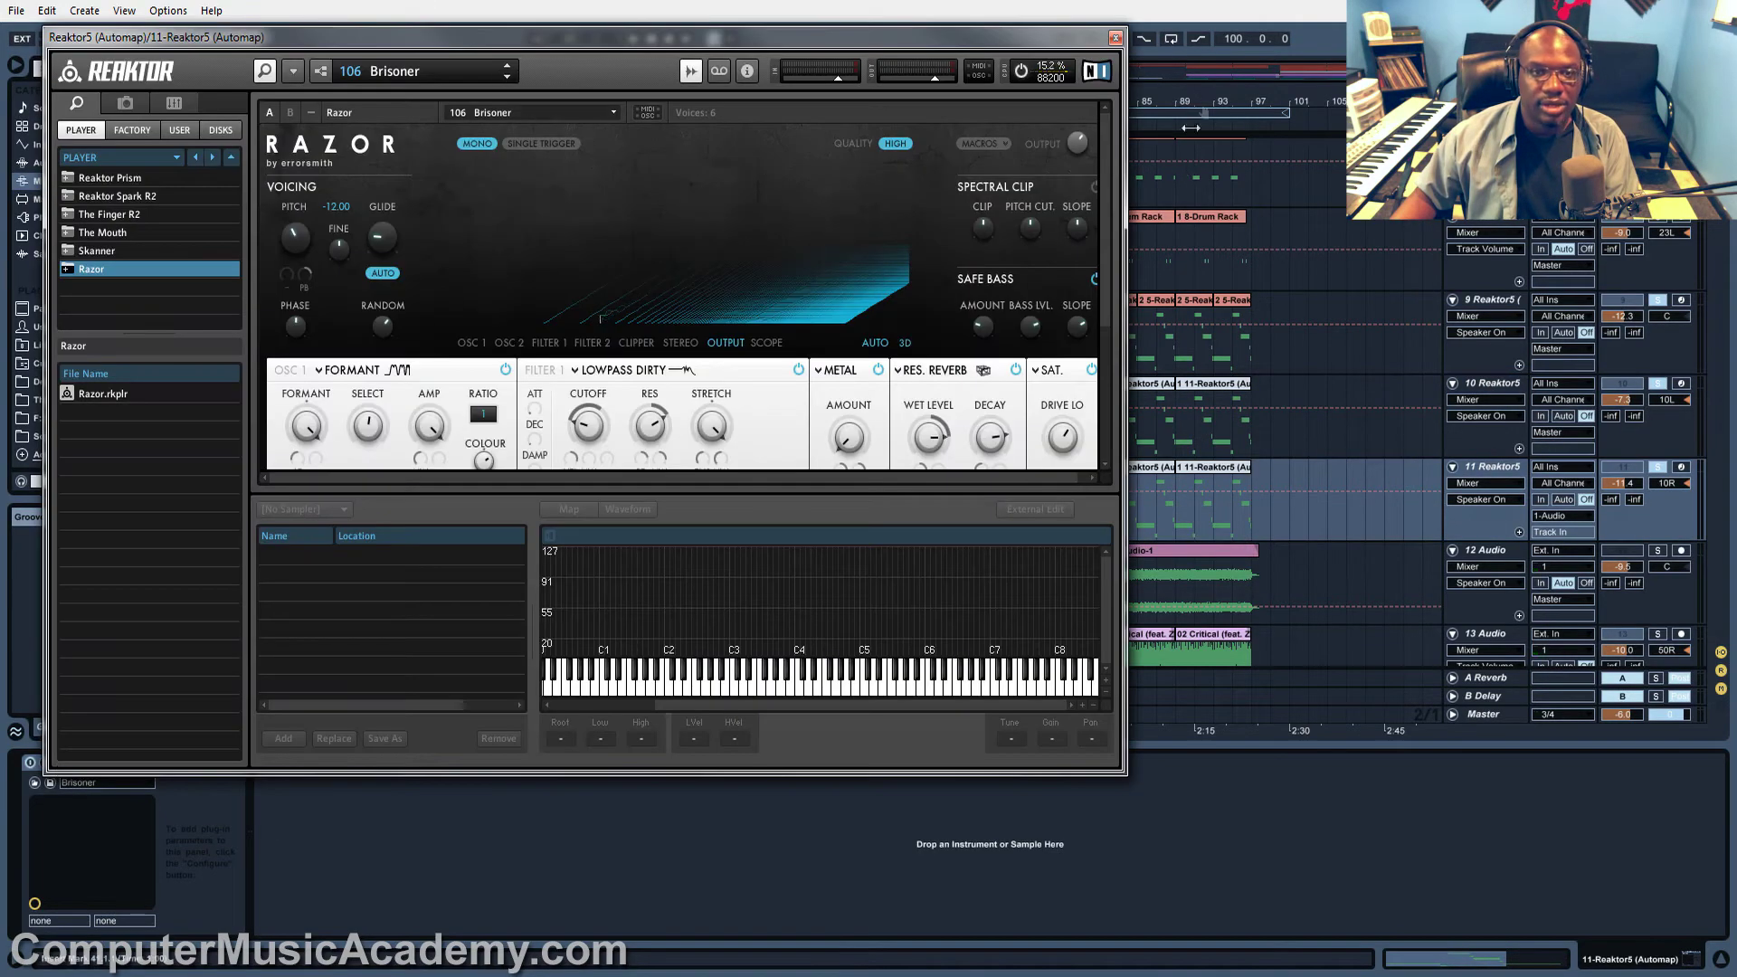
click(1115, 37)
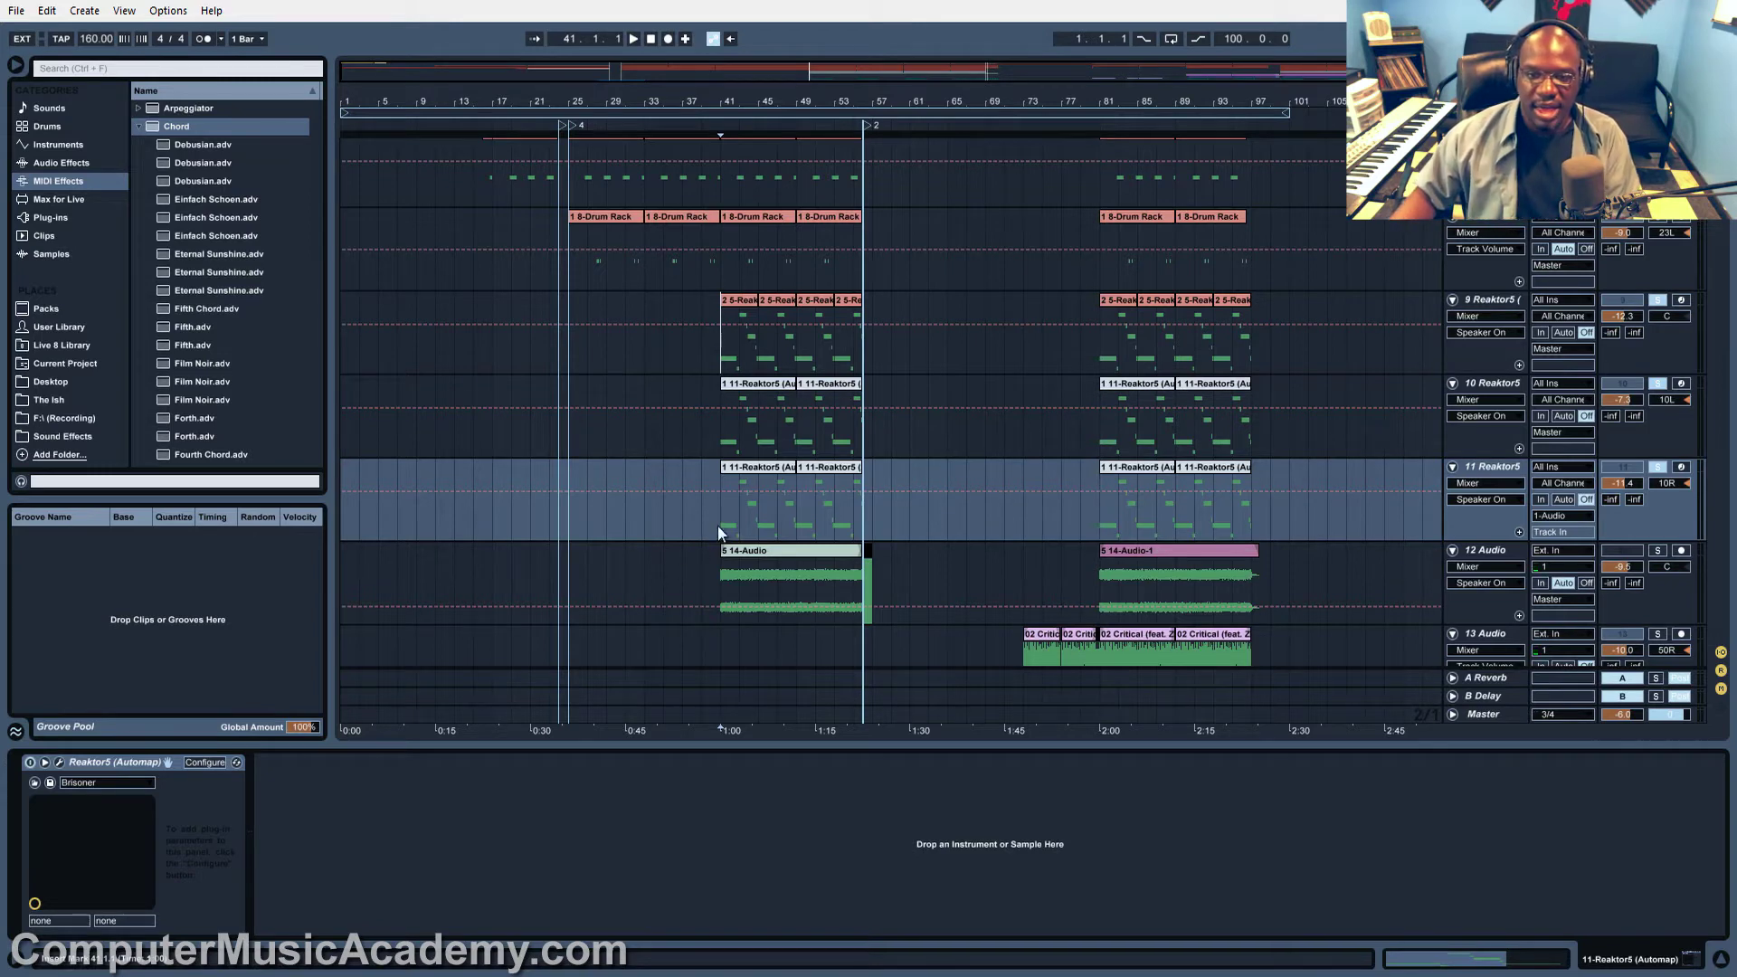
Play the three layered Reaktor5 parts from bar 41, stop, and switch solo from them to the 12 Audio track
key(space)
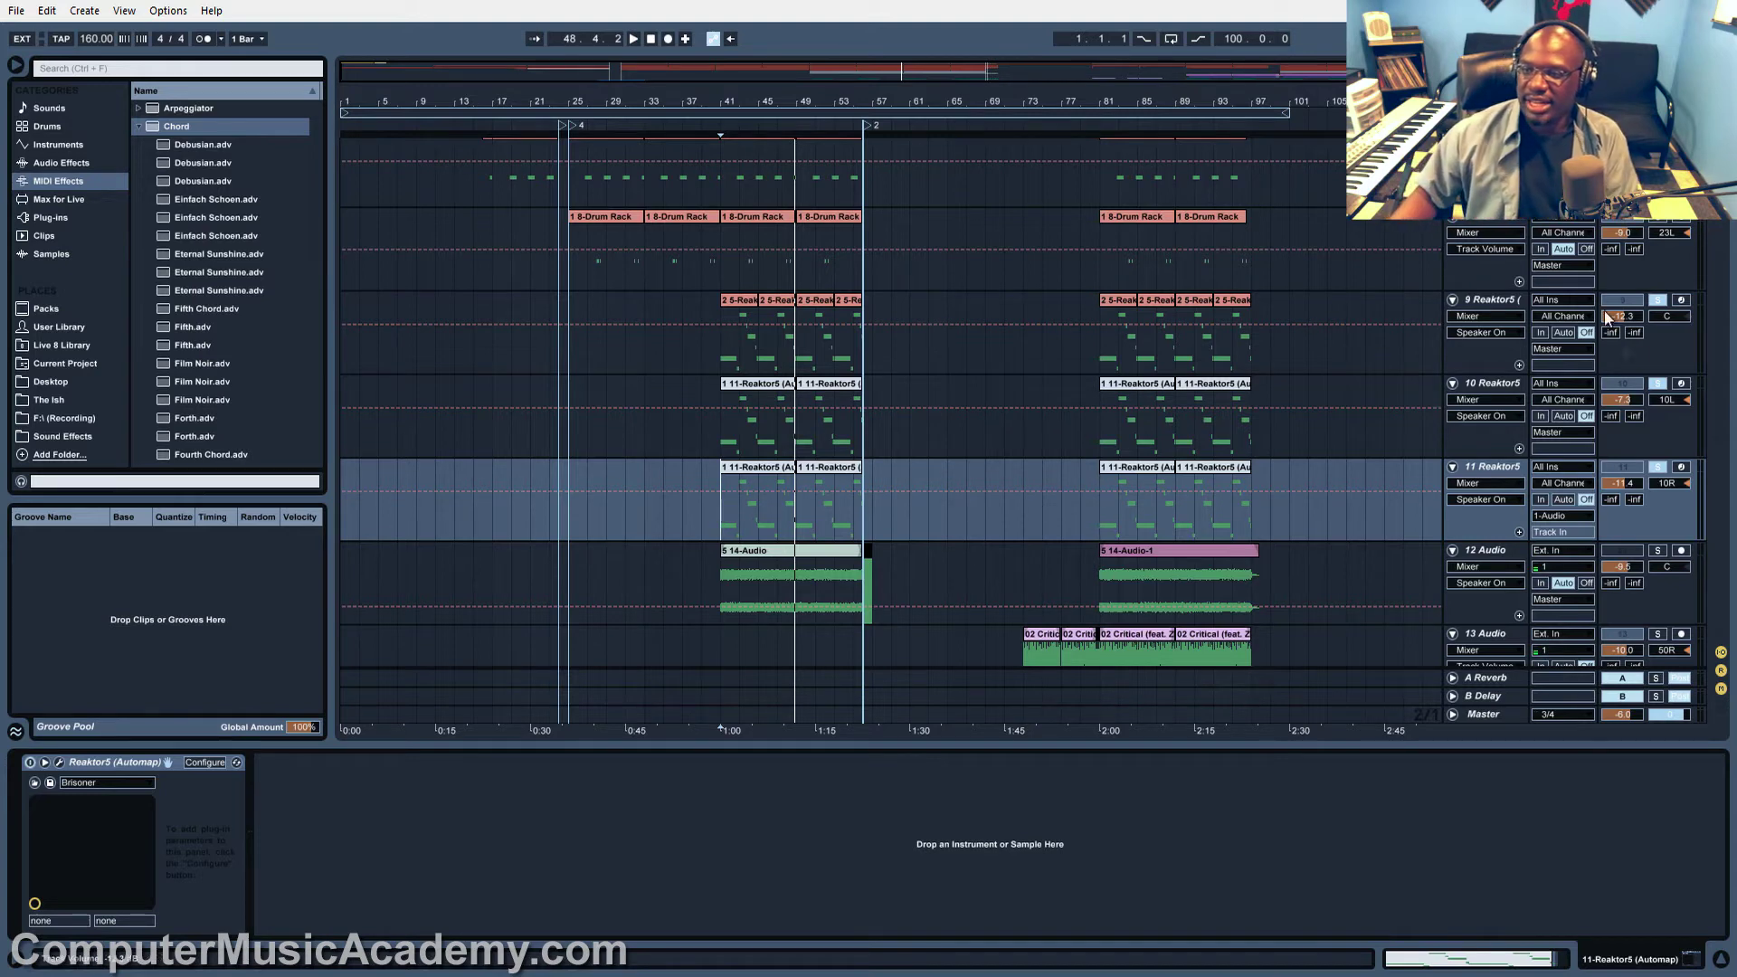
click(1660, 468)
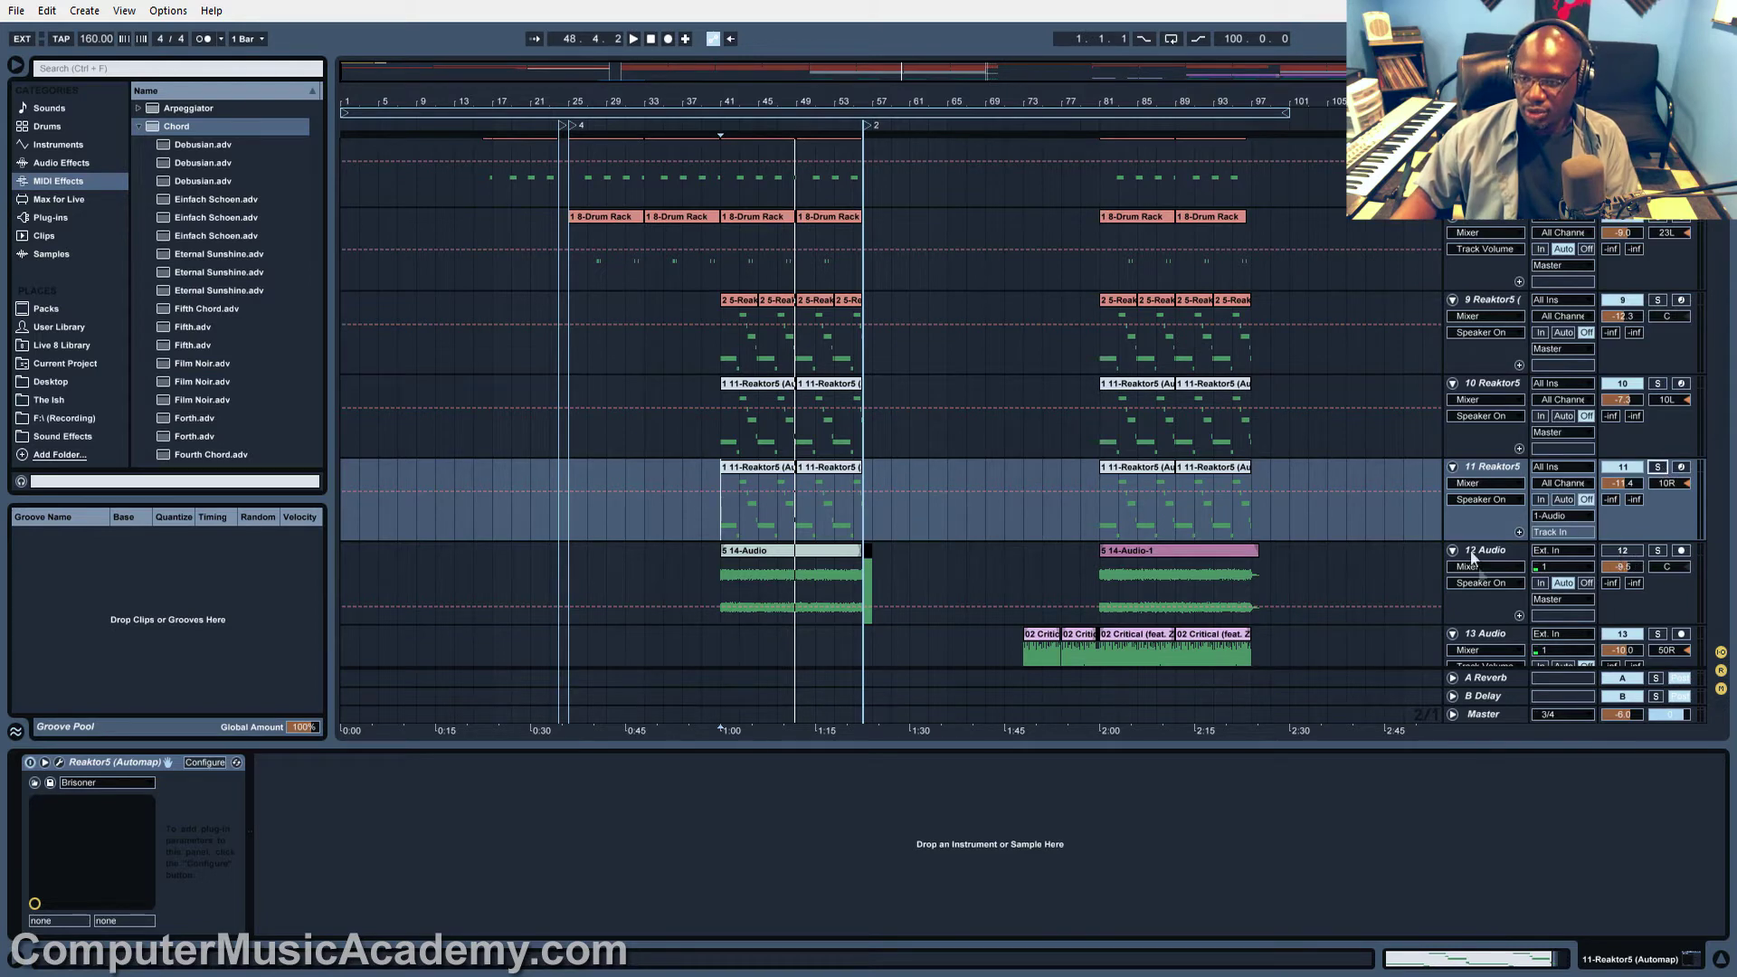
click(1658, 550)
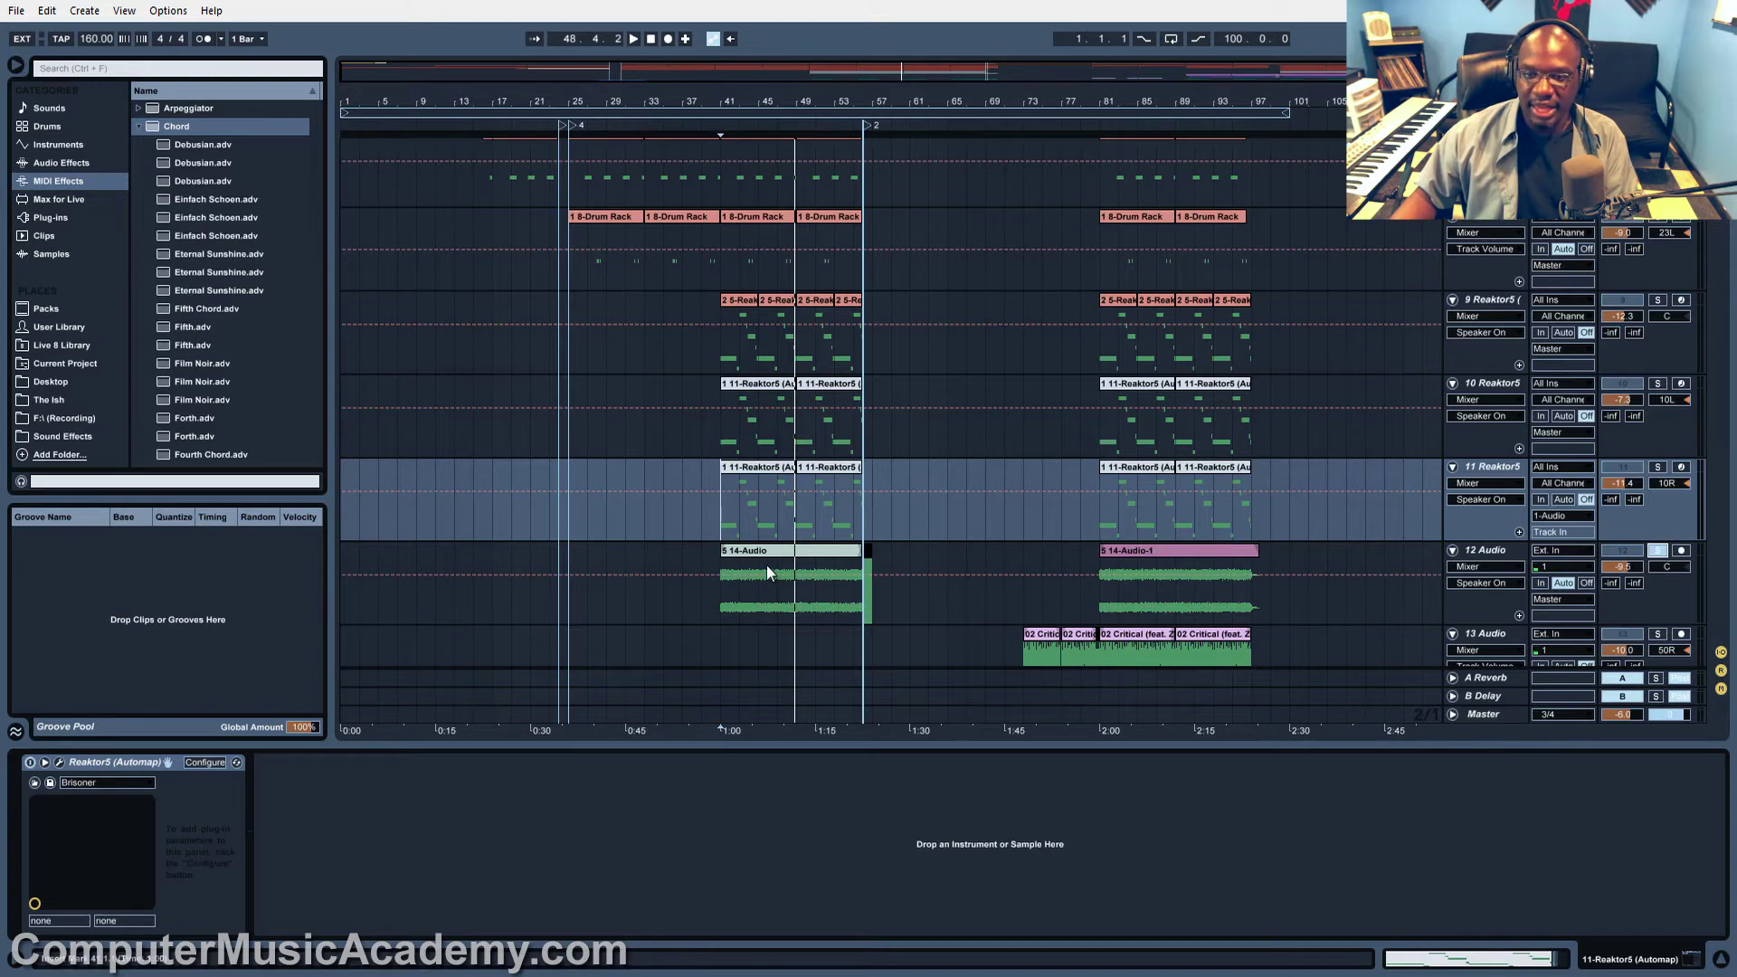
Bypass Ballad Reverb, Overdrive and Auto Filter on the 12 Audio track and play it from bar 41
click(767, 573)
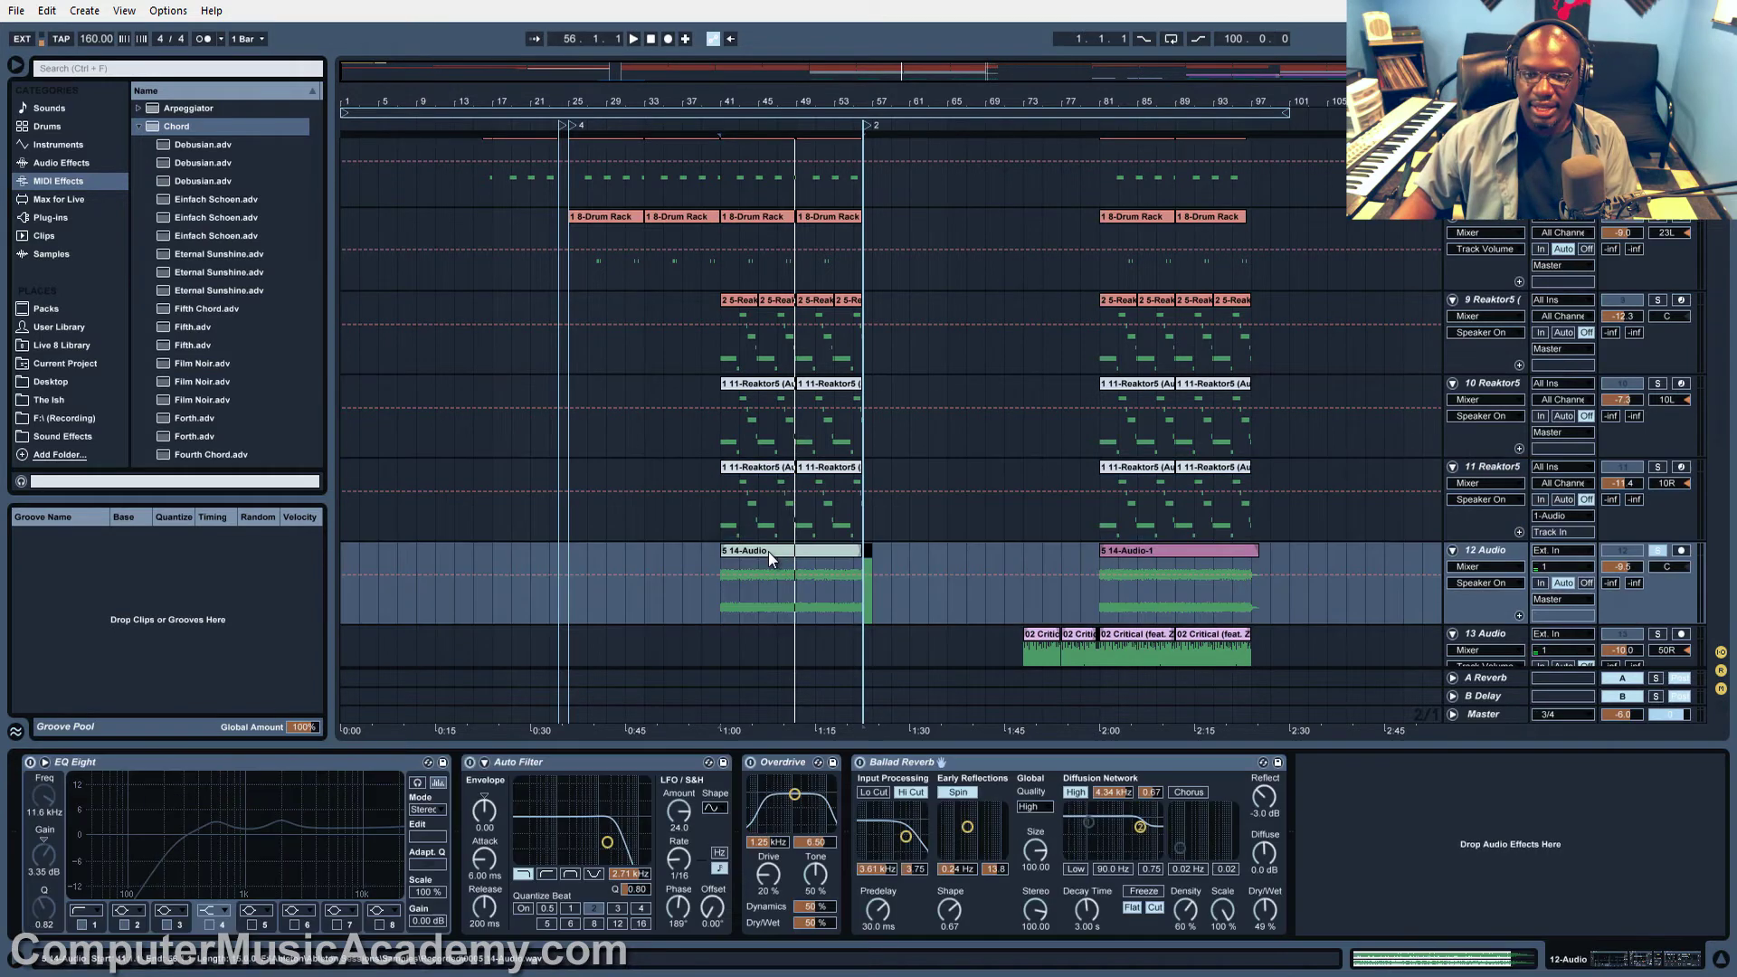
click(862, 763)
click(750, 762)
click(470, 763)
click(720, 604)
key(space)
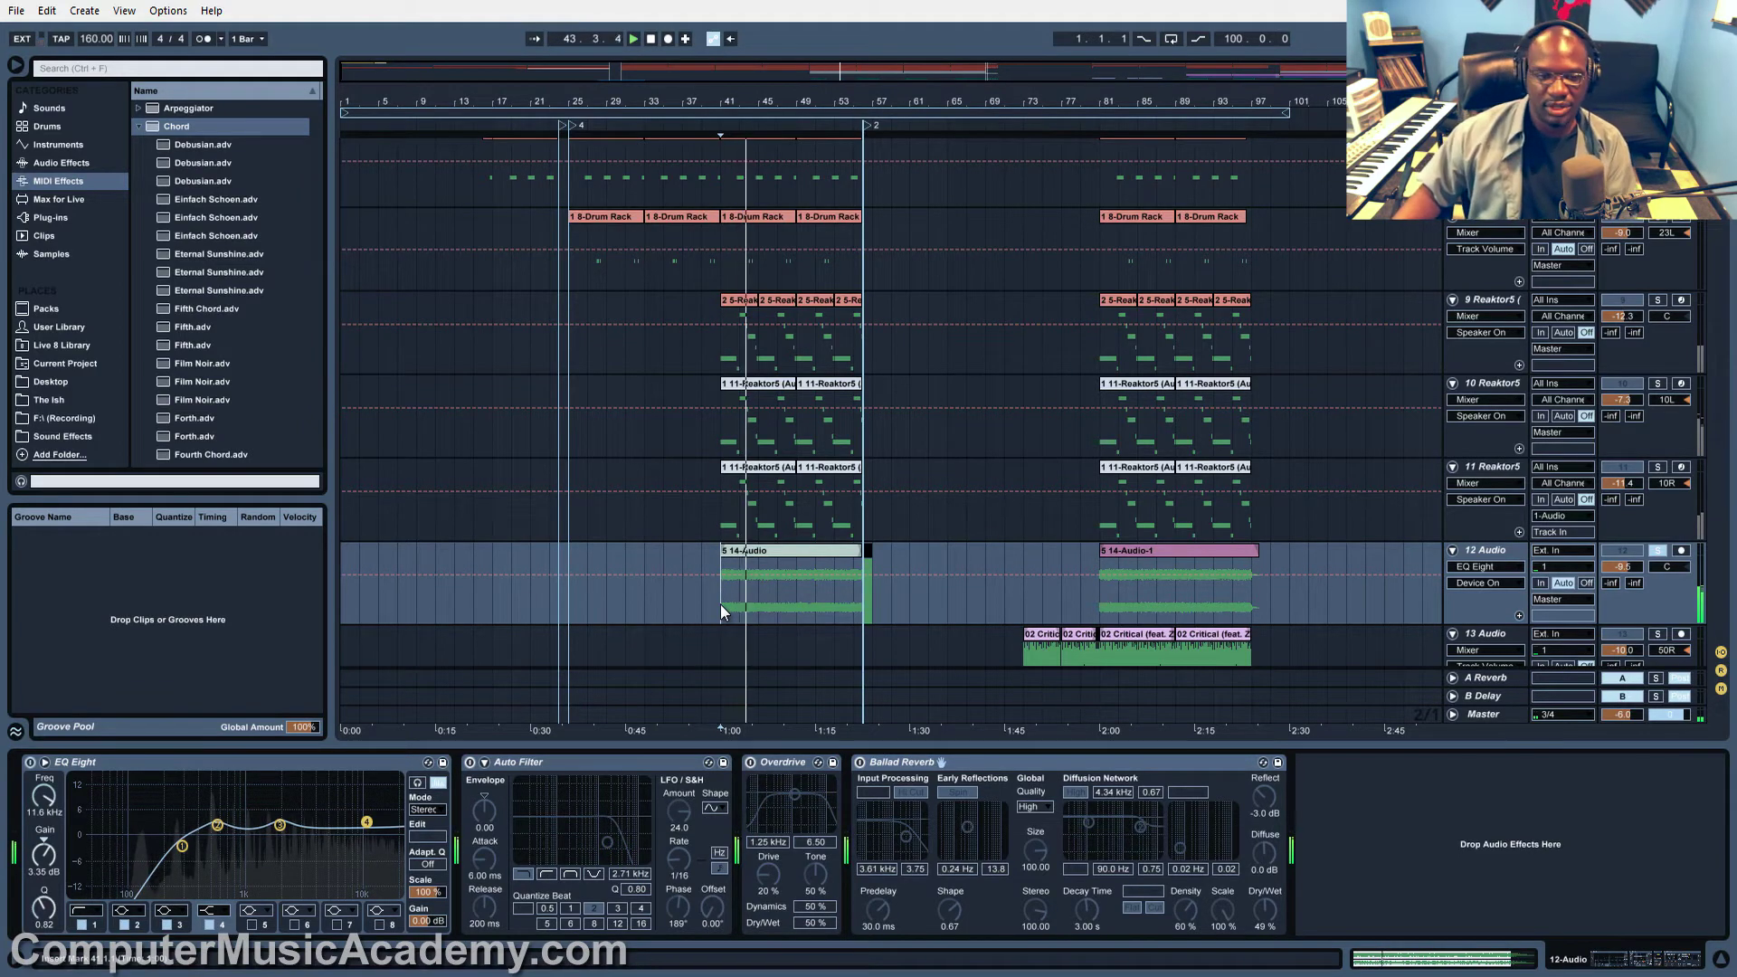
Compare the 12 Audio part with EQ Eight off and on, and re-enable Overdrive, Ballad Reverb and Auto Filter
click(30, 762)
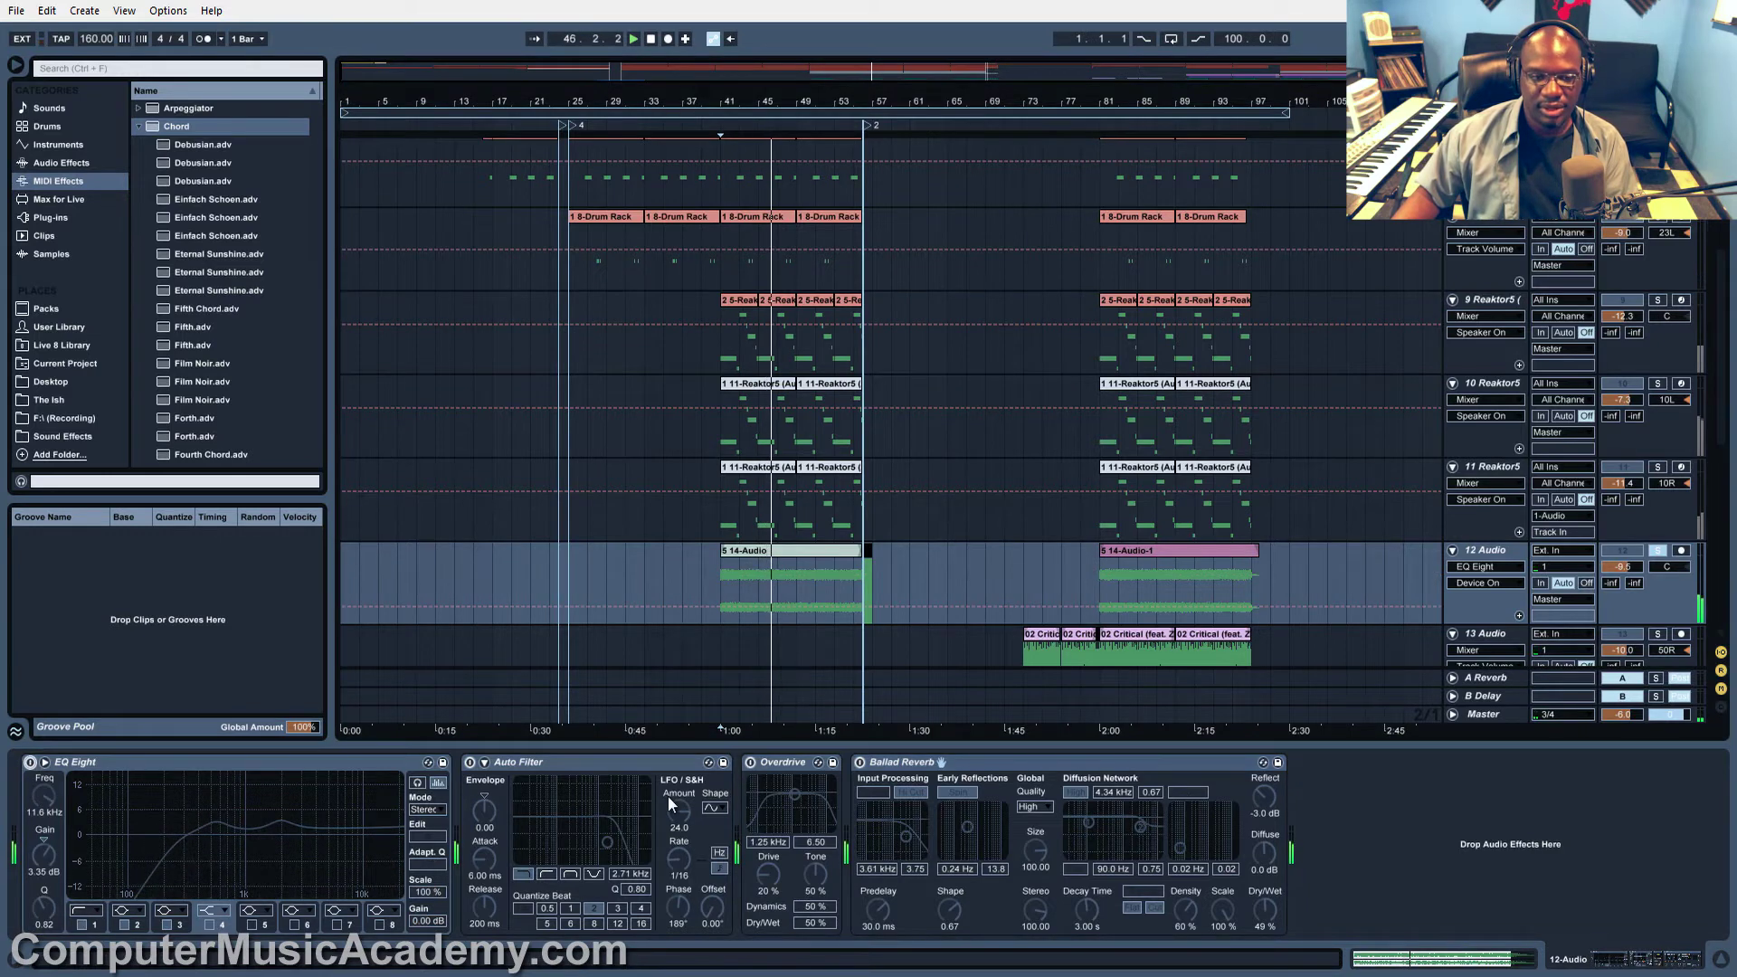
click(30, 763)
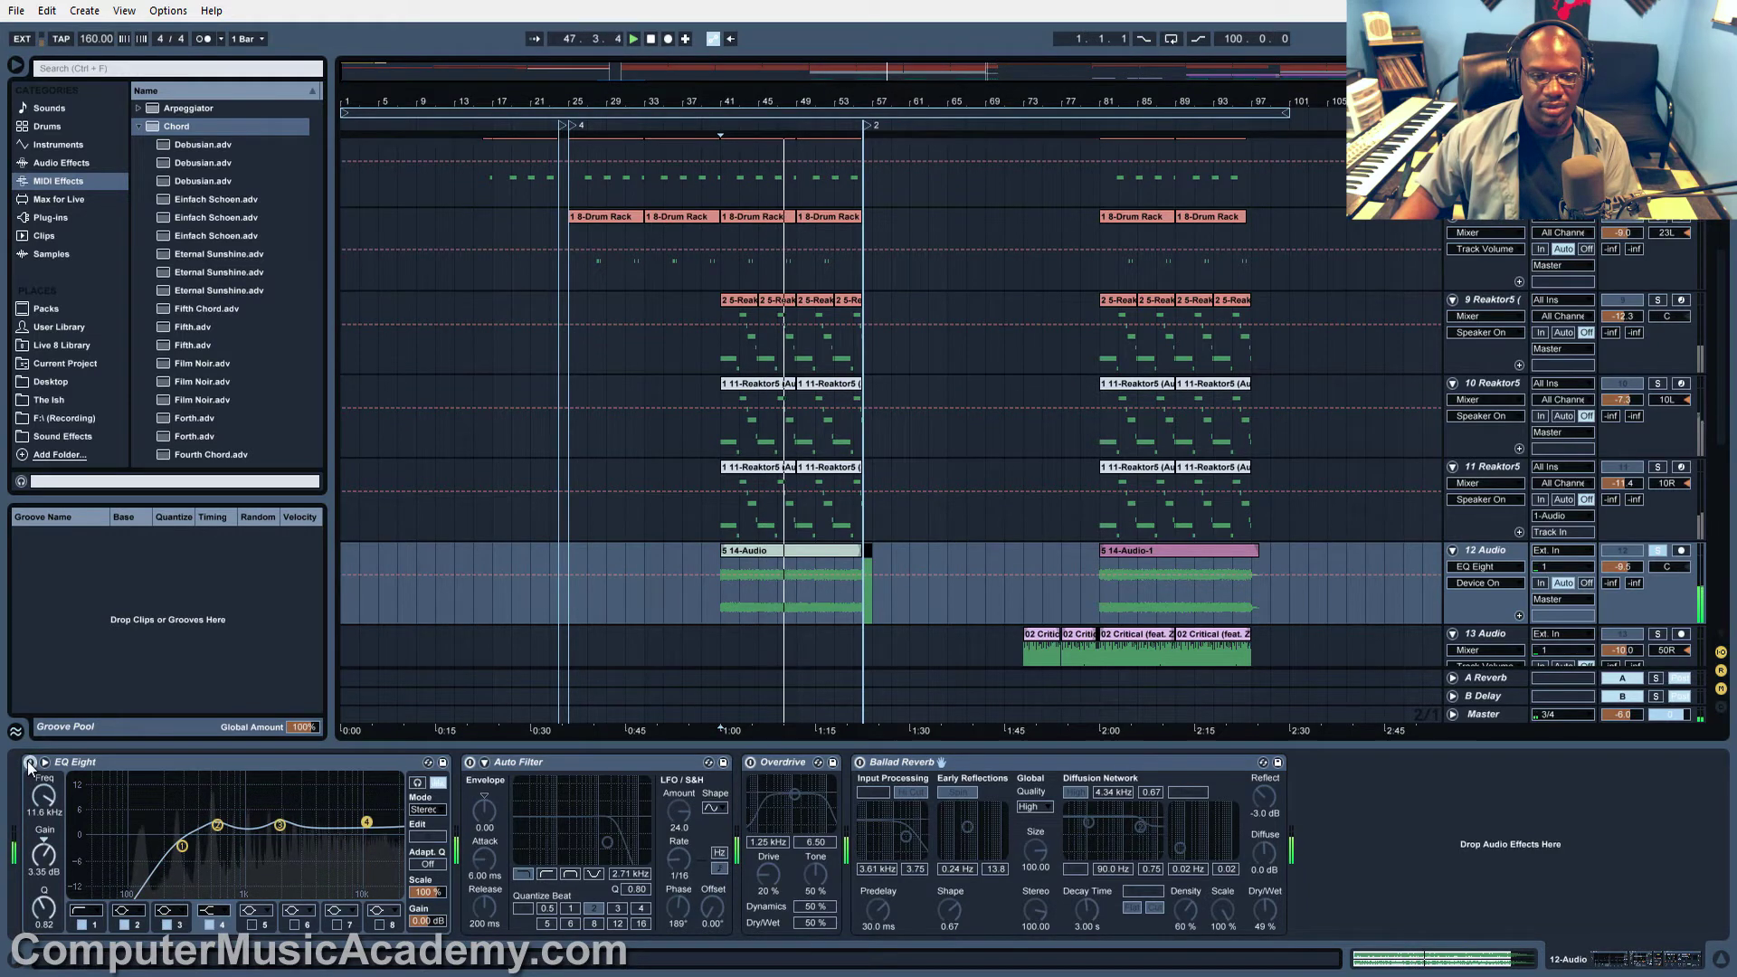
click(751, 764)
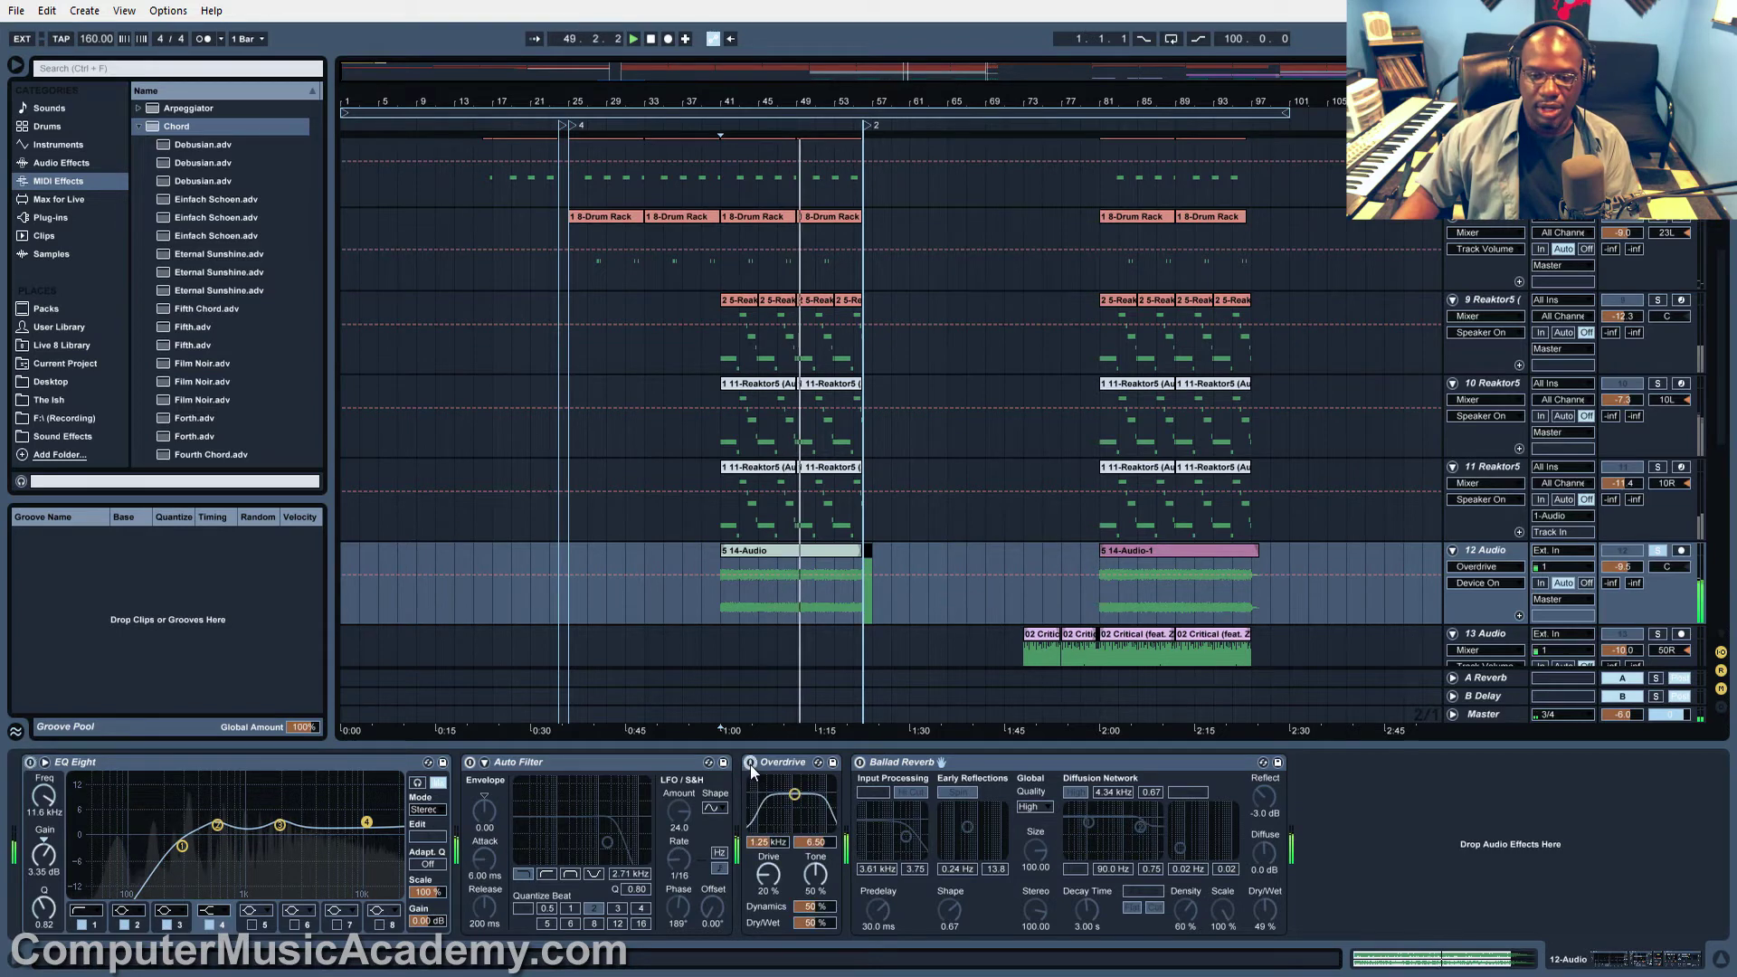
click(860, 763)
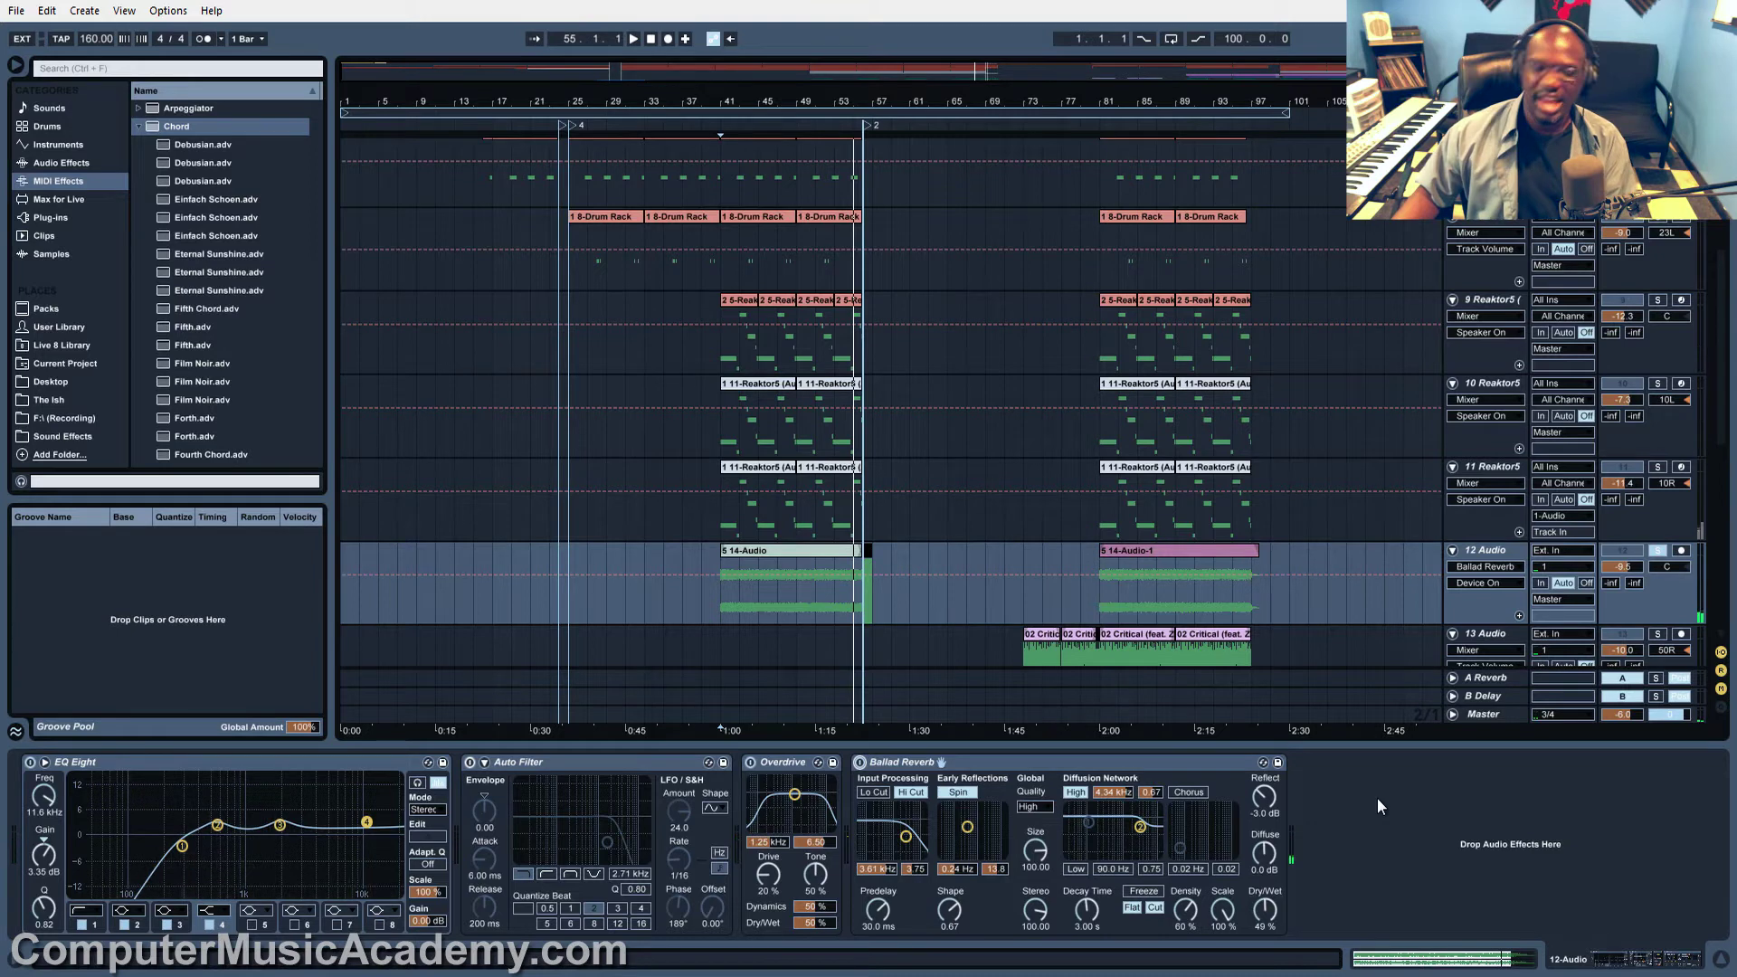
click(467, 764)
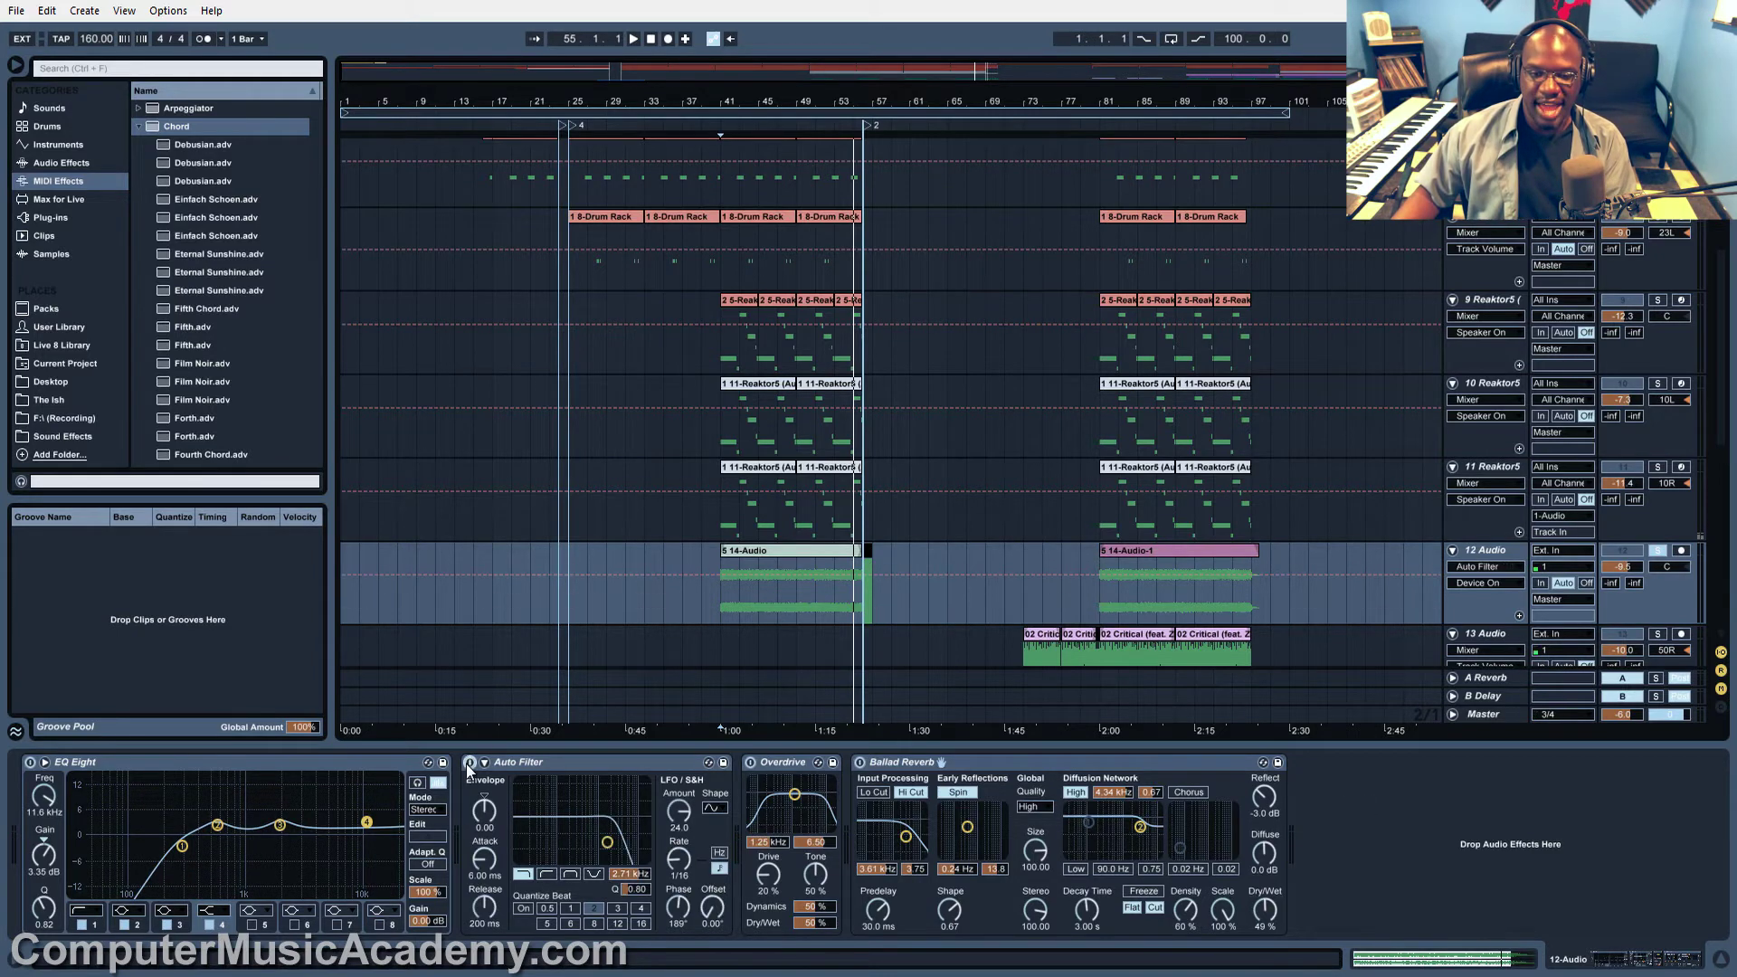
Play the 12 Audio part with its full effect chain from bar 41, and replay it with all solos cleared
click(718, 621)
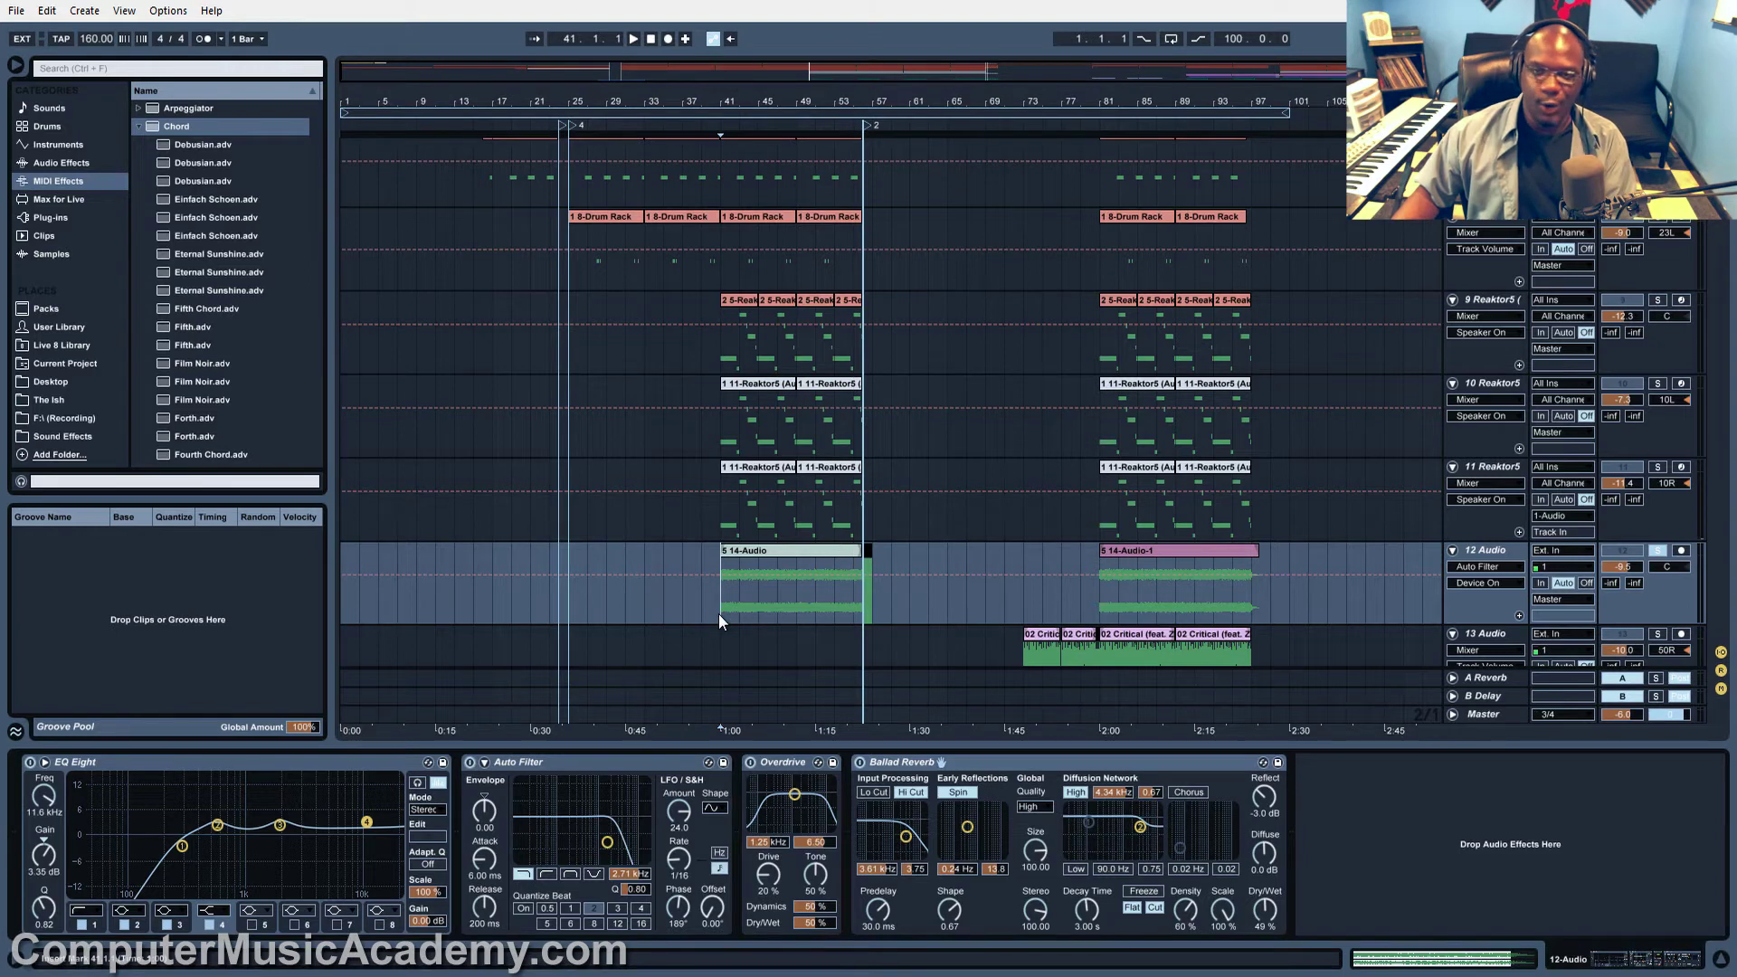
key(space)
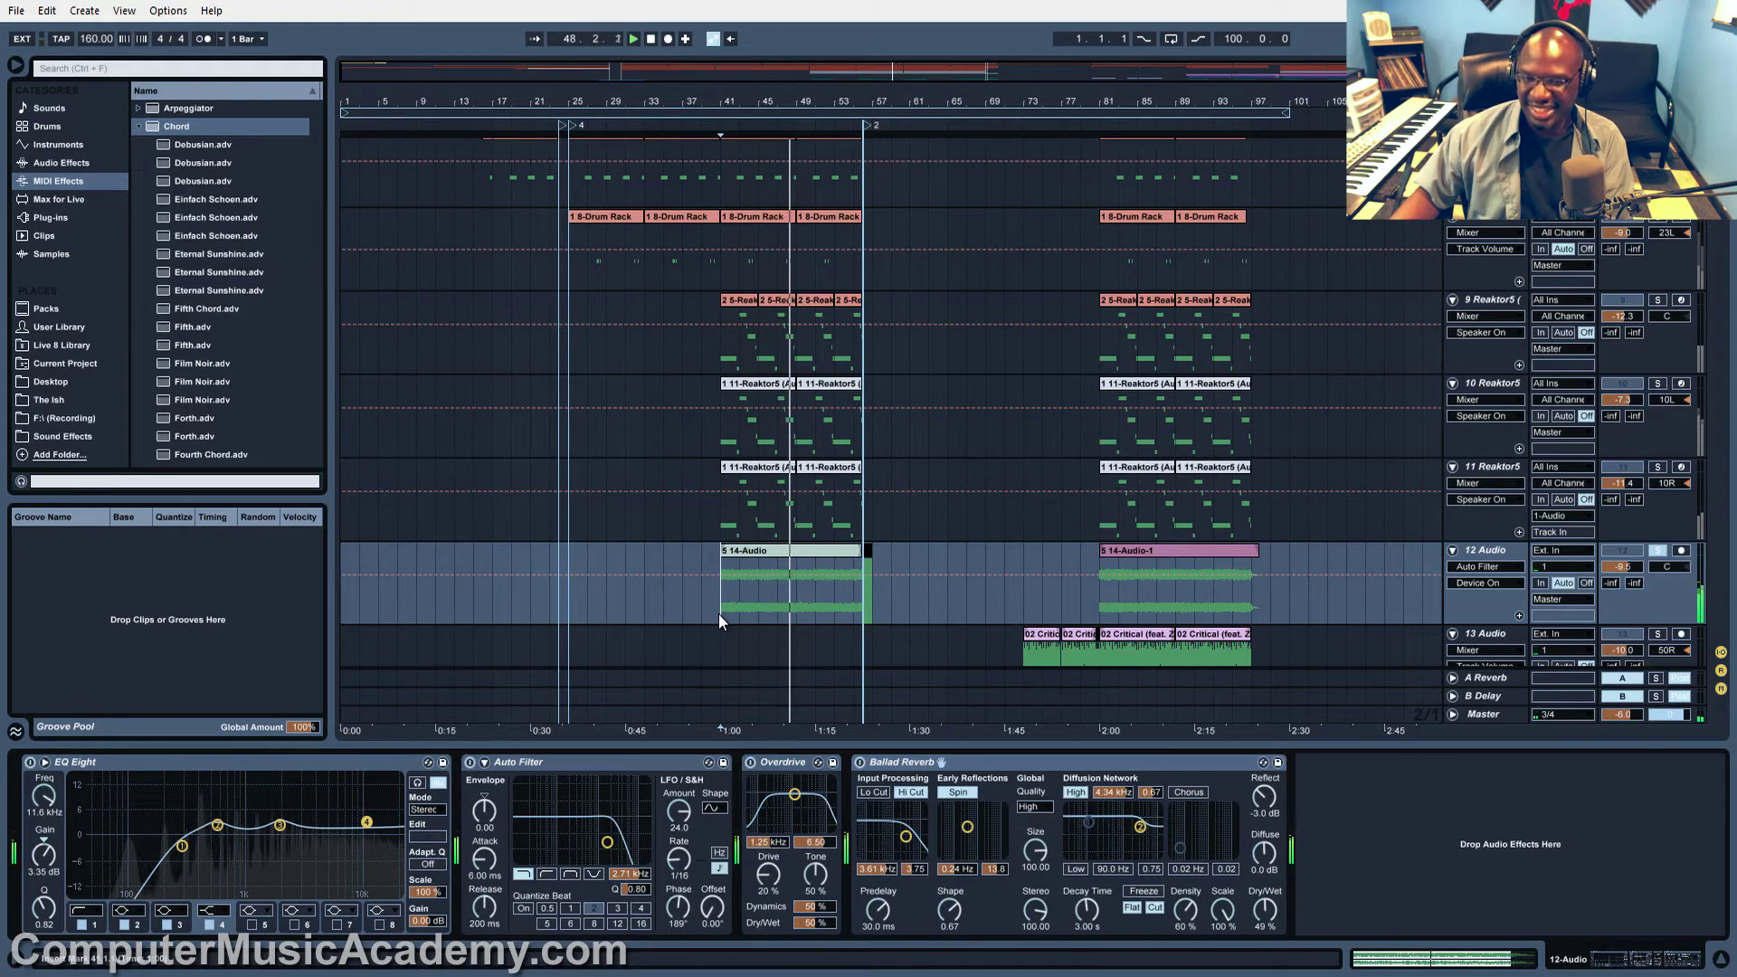
click(718, 614)
scroll(1119, 485, up, 5)
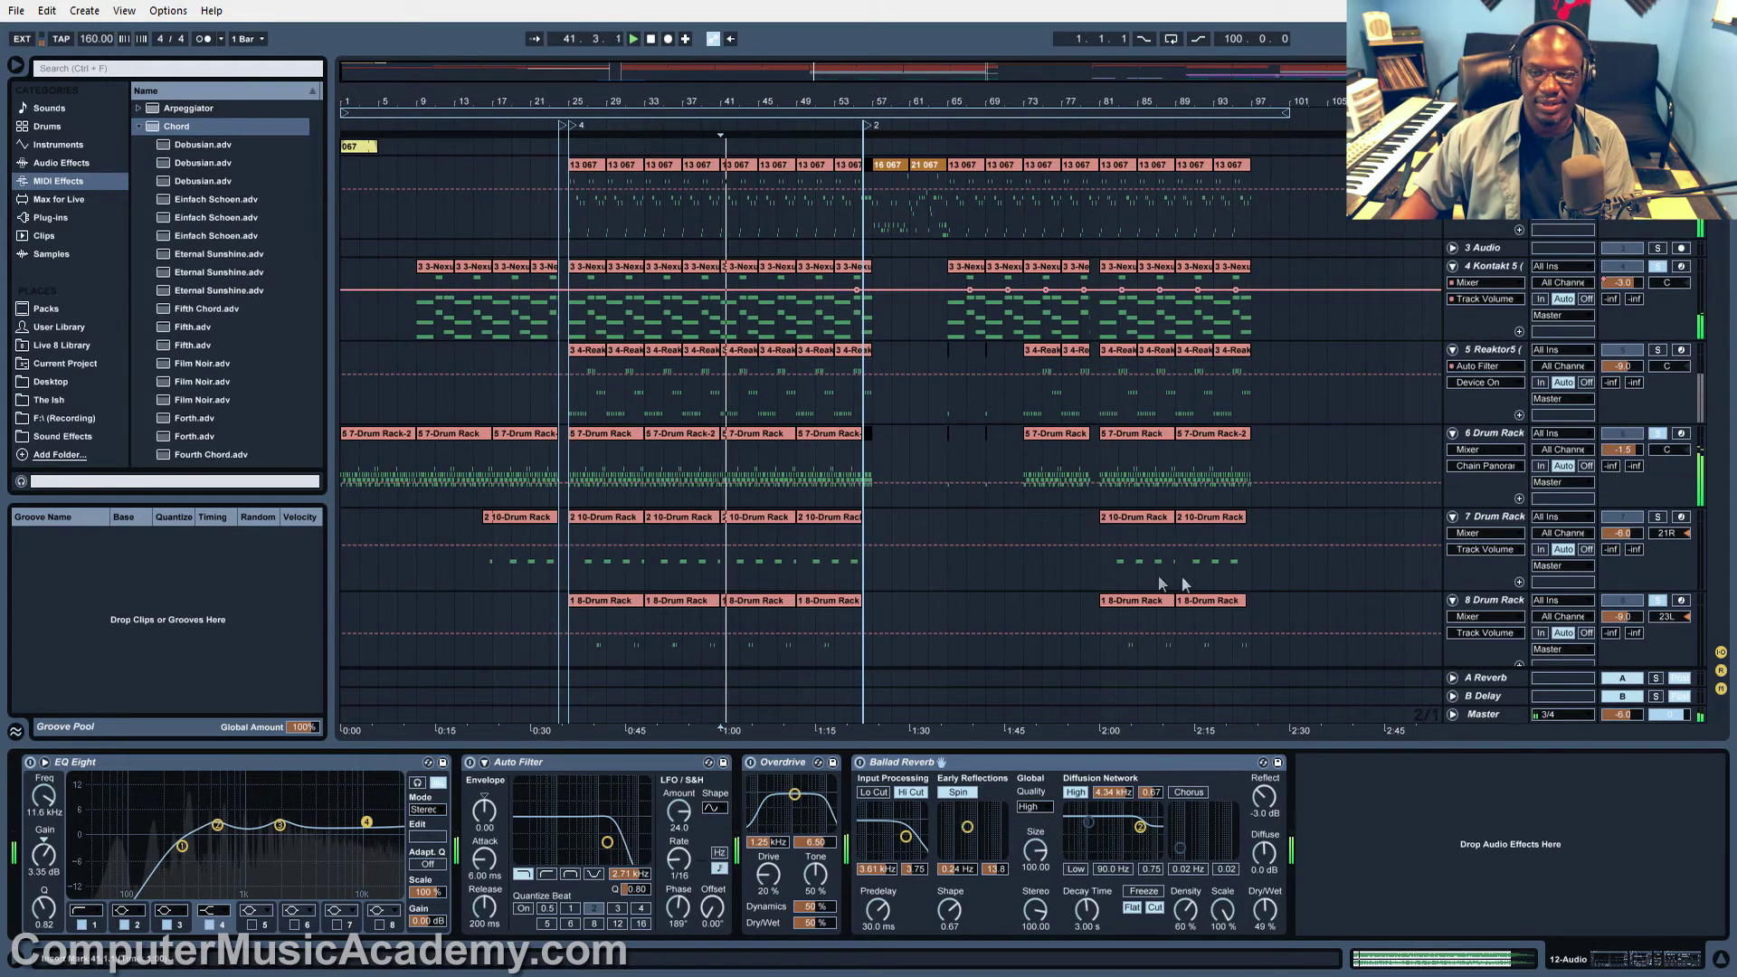
click(1666, 364)
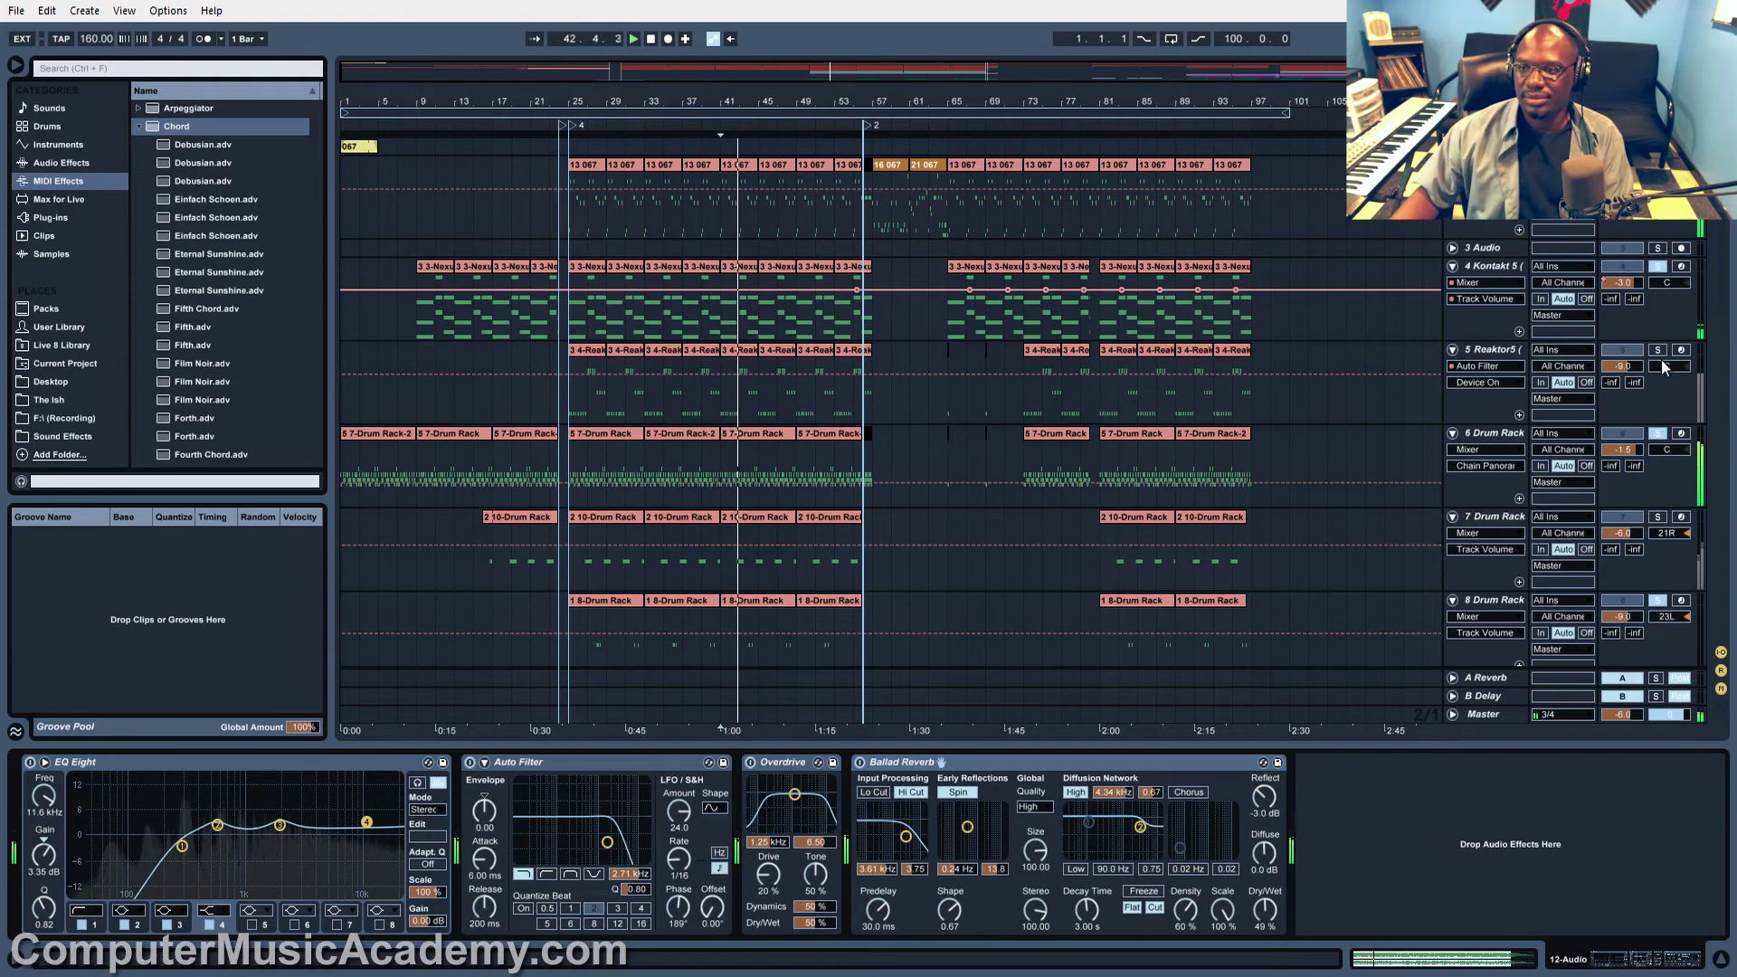
click(1659, 350)
click(1659, 266)
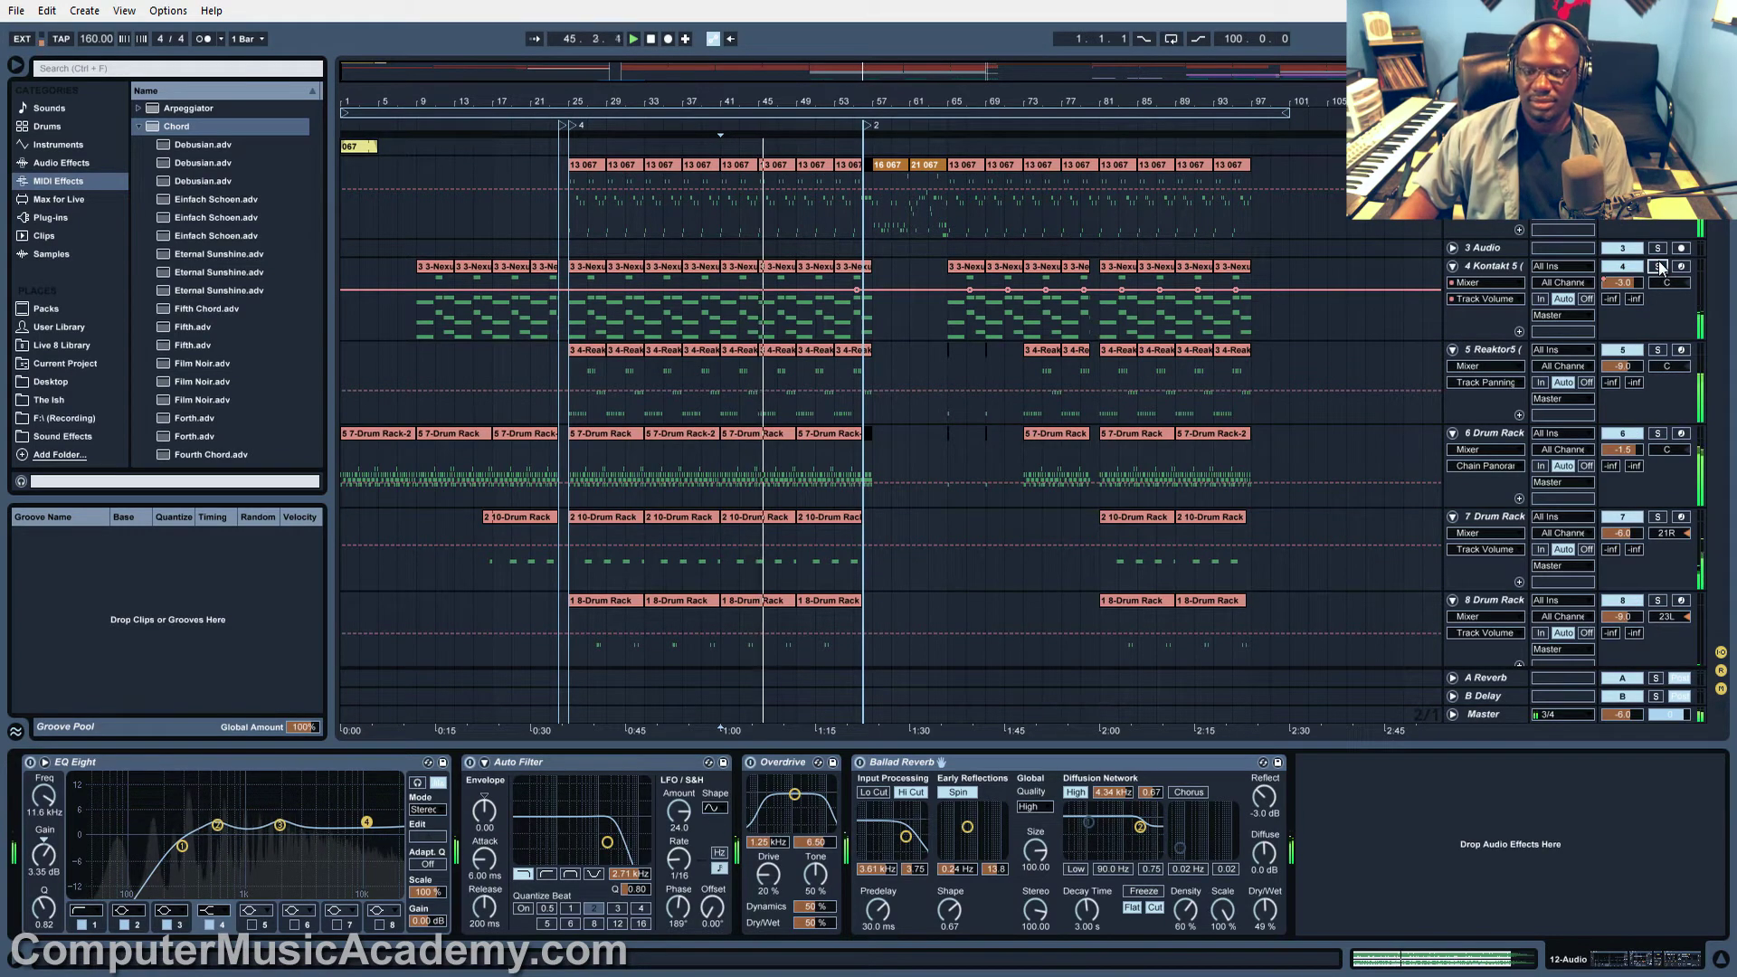
Solo the 18 Audio track, show its effect chain, and play its clips from bars 41, 45 and 49
scroll(1662, 566, down, 10)
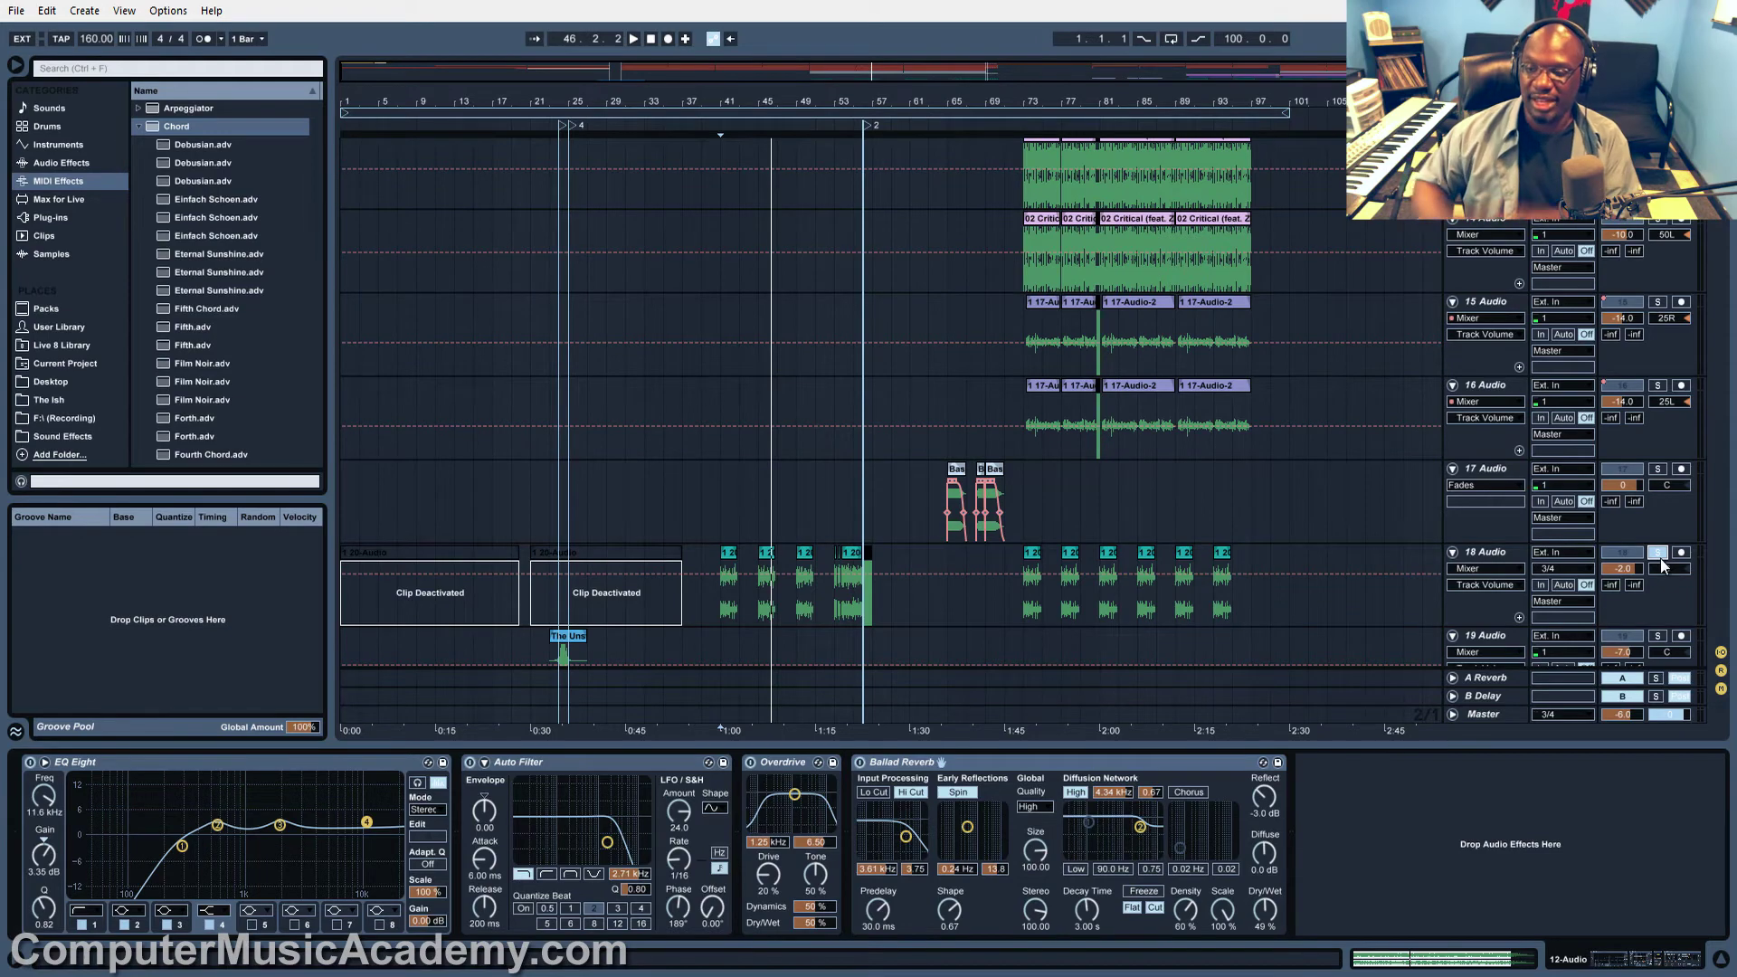
click(731, 556)
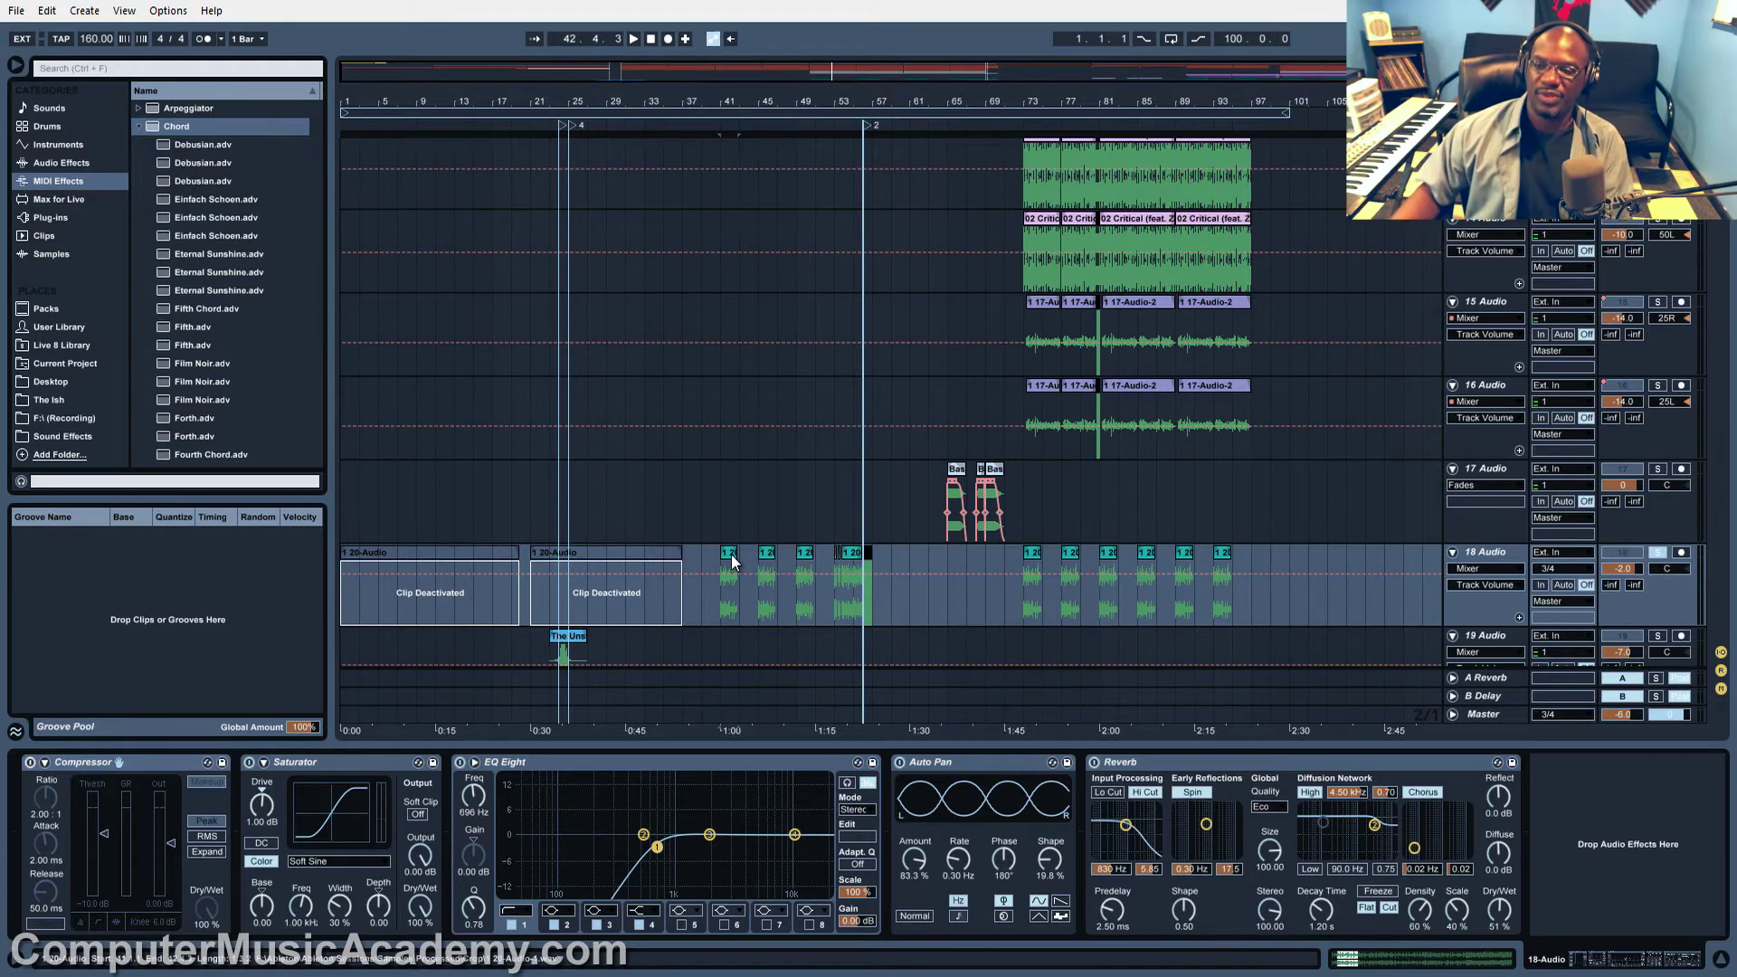
click(721, 631)
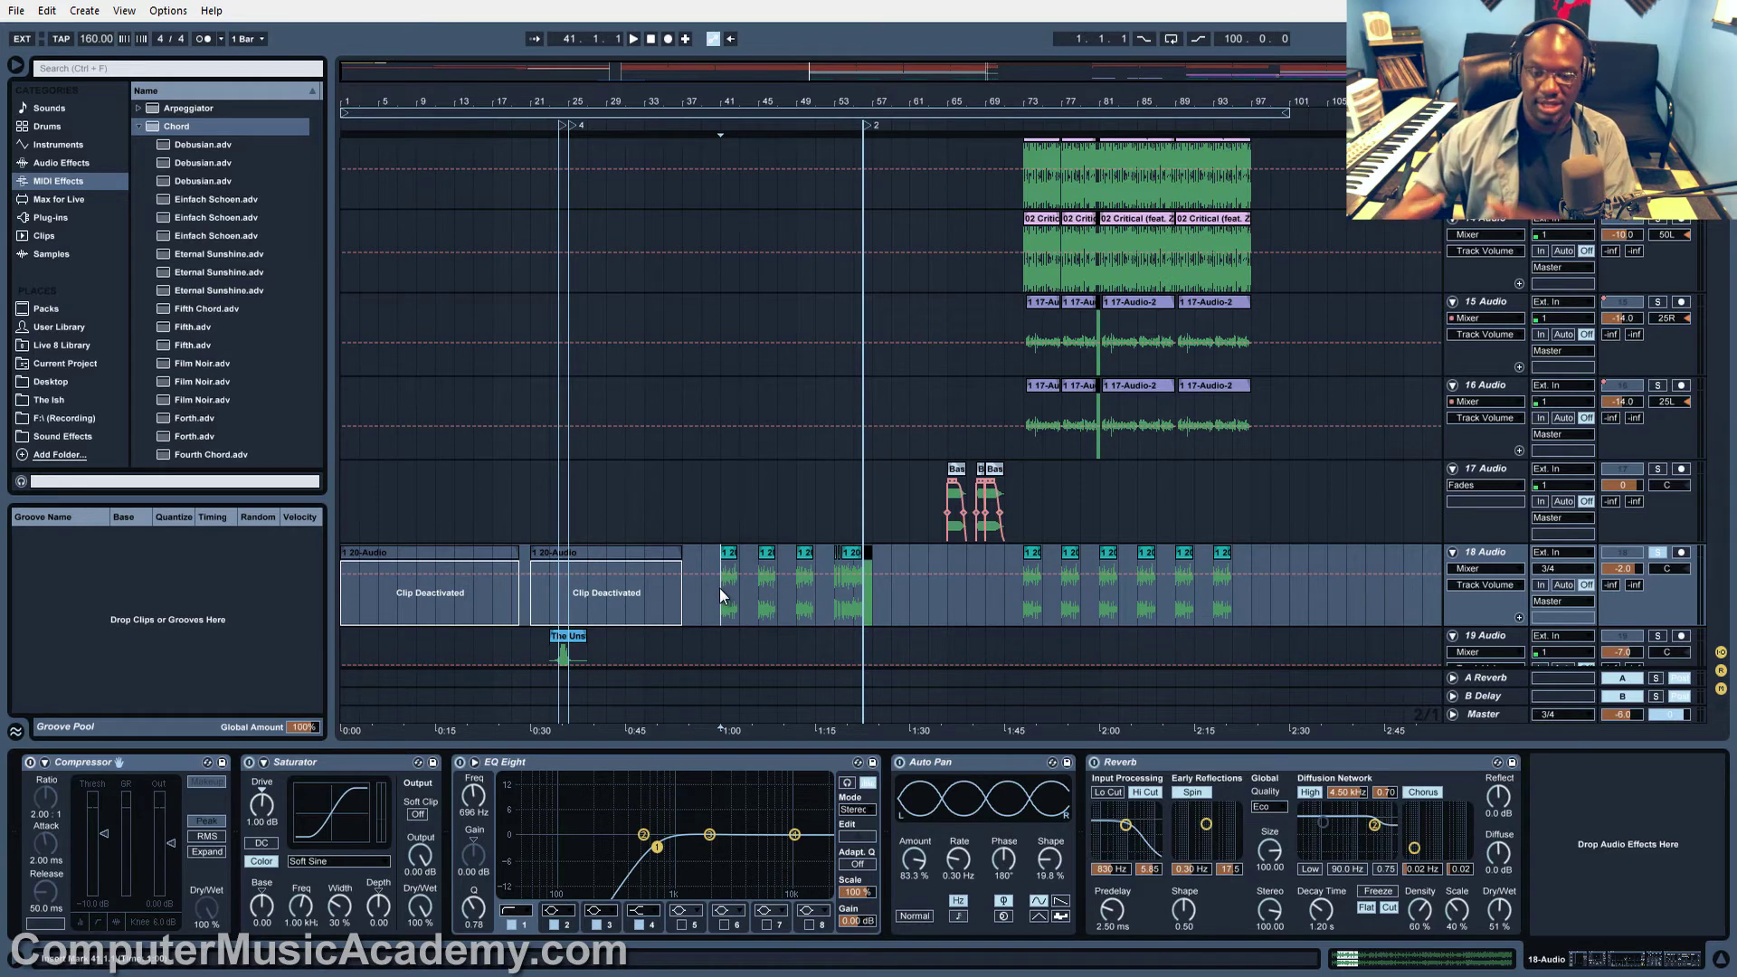
key(space)
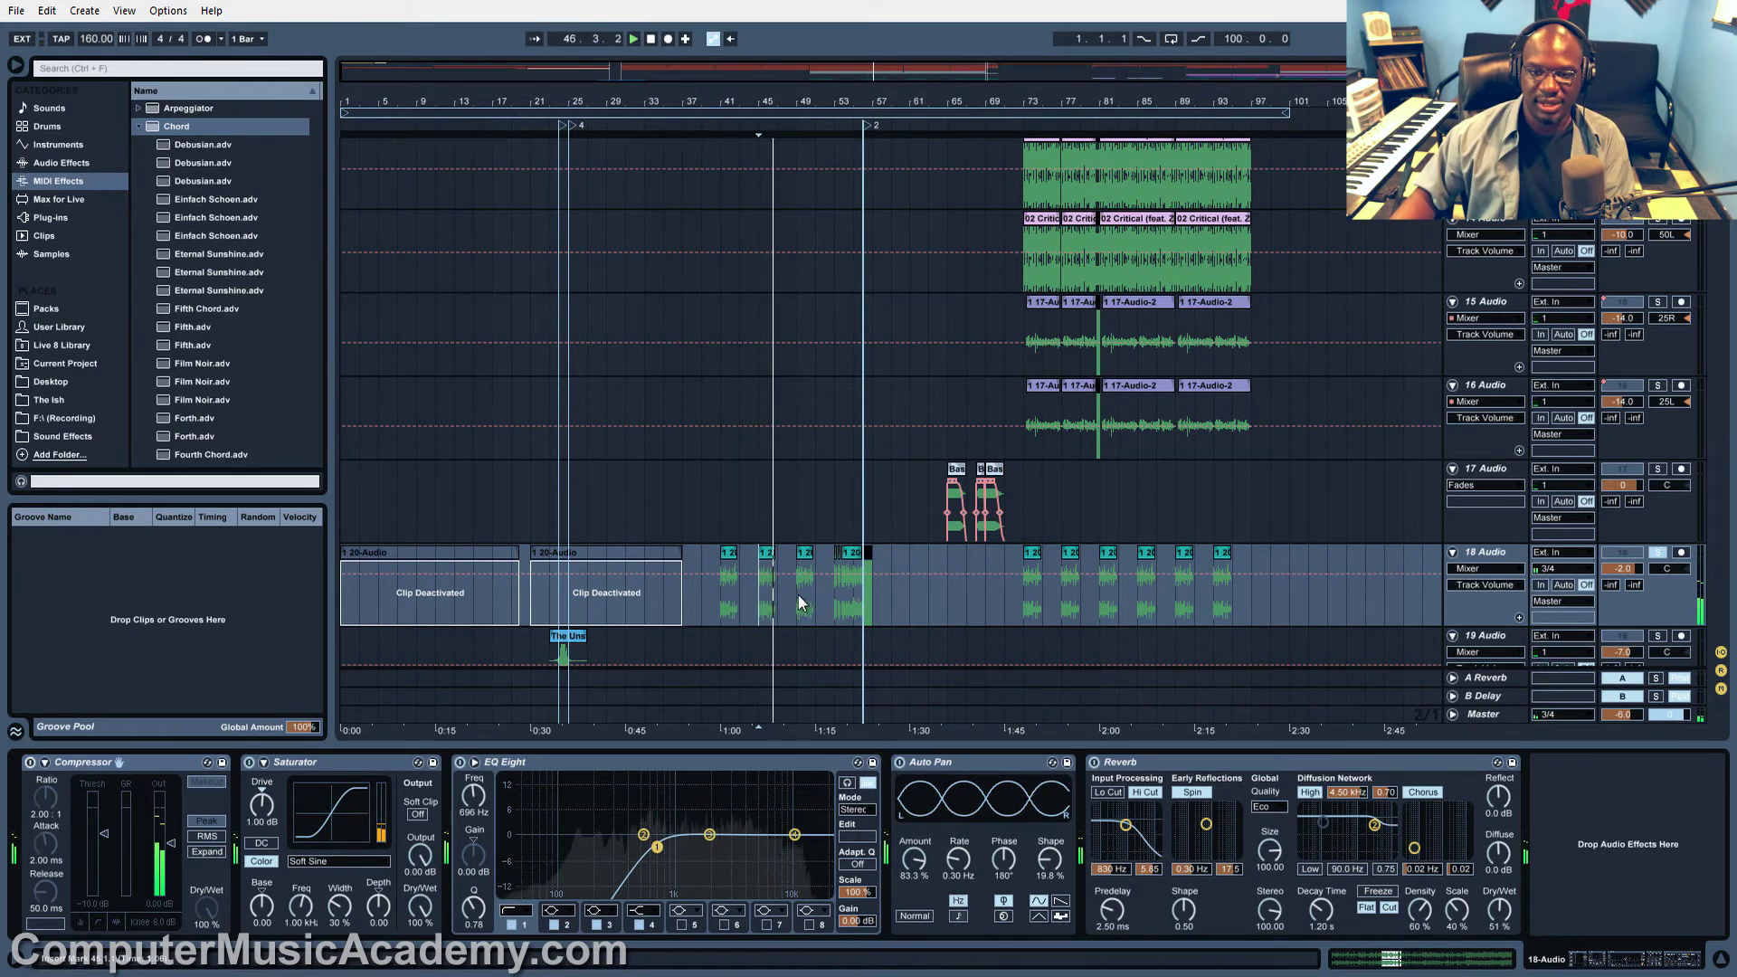
key(space)
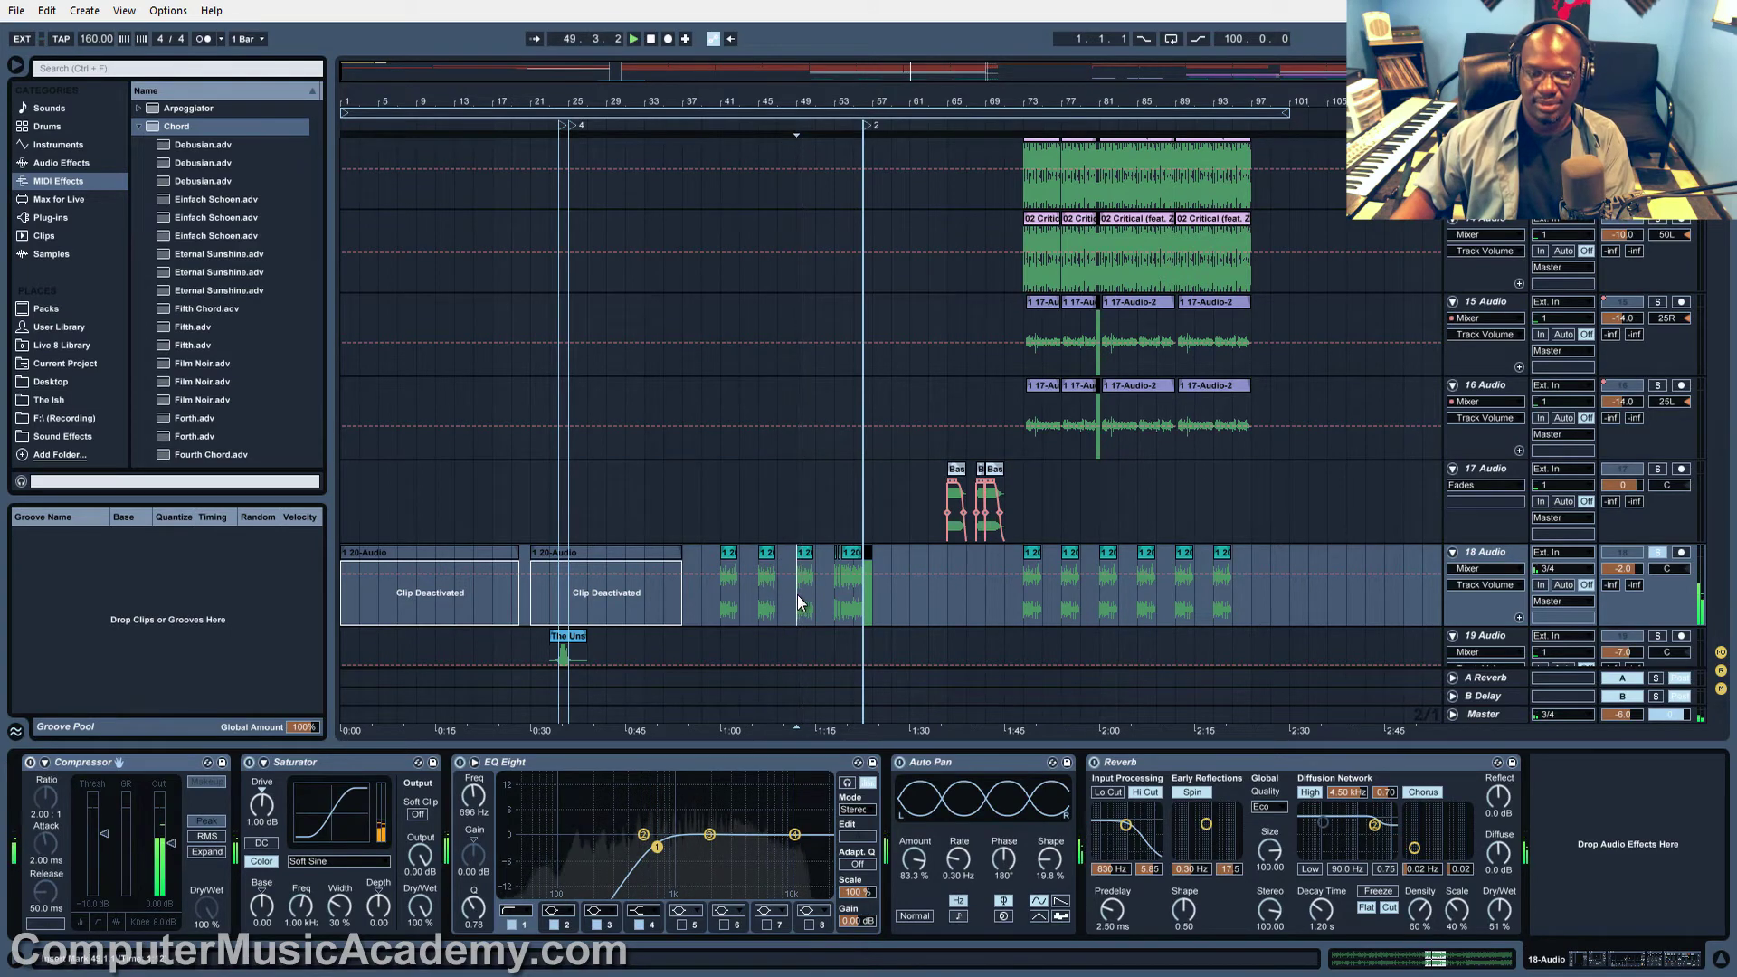
key(space)
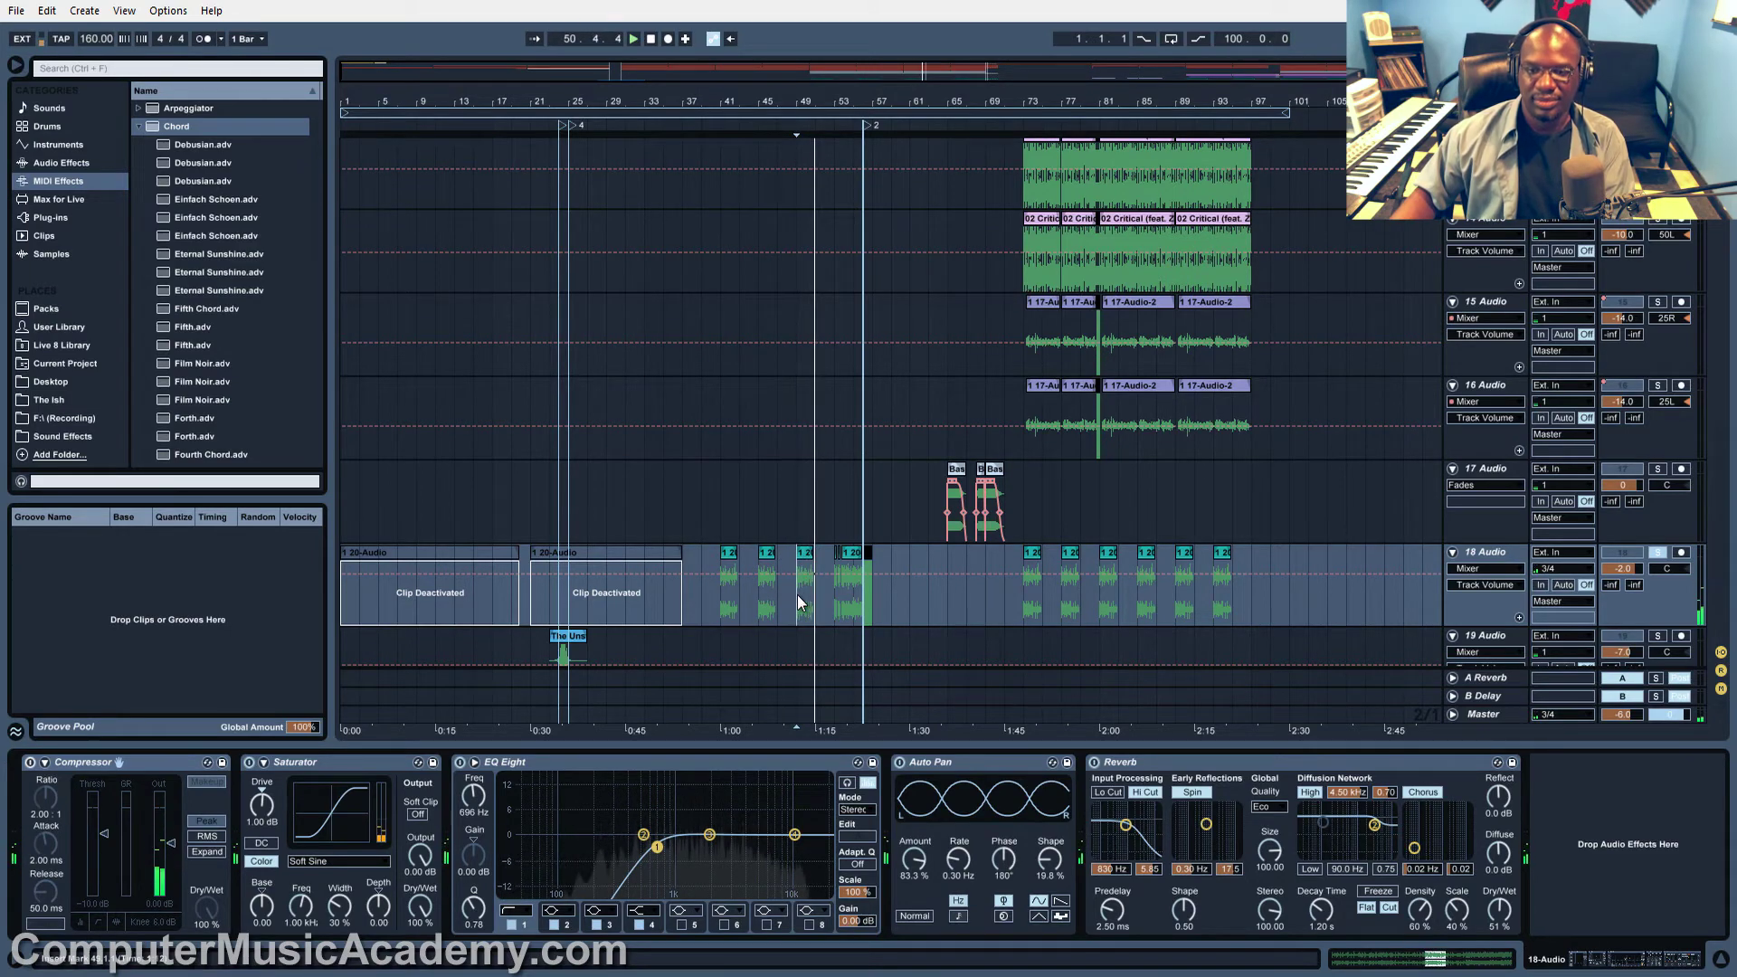
Unsolo the 18 Audio track and play the full arrangement from bar 41
click(1658, 553)
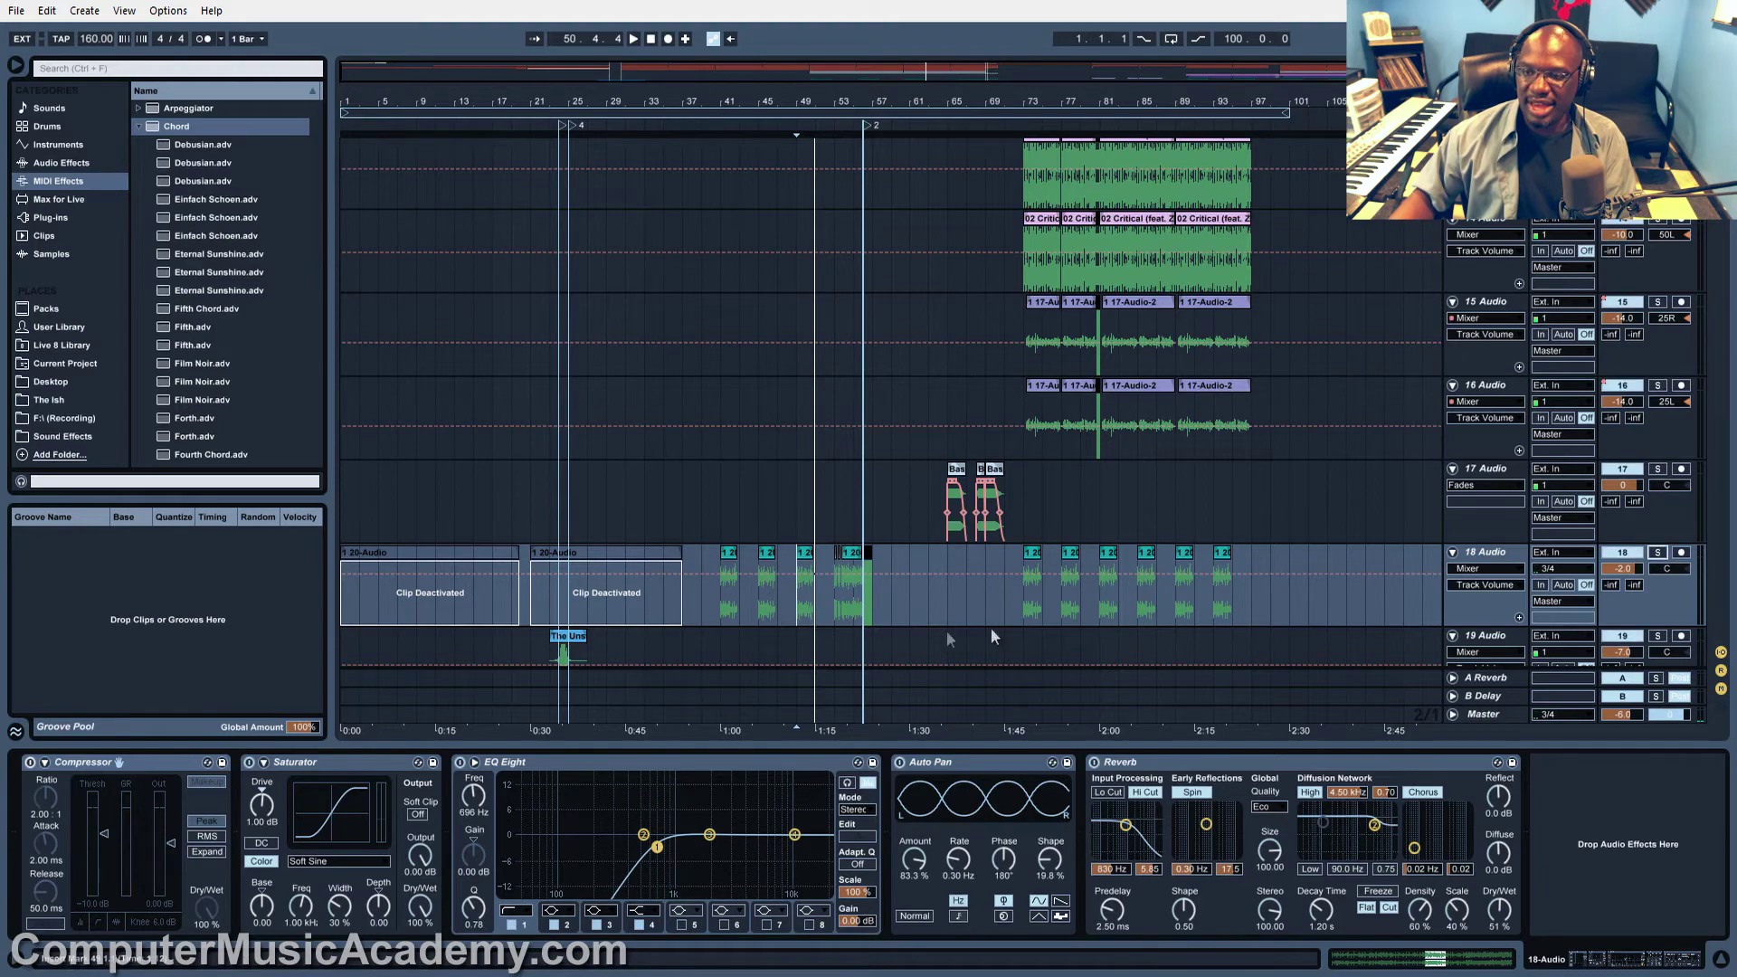
click(722, 593)
key(space)
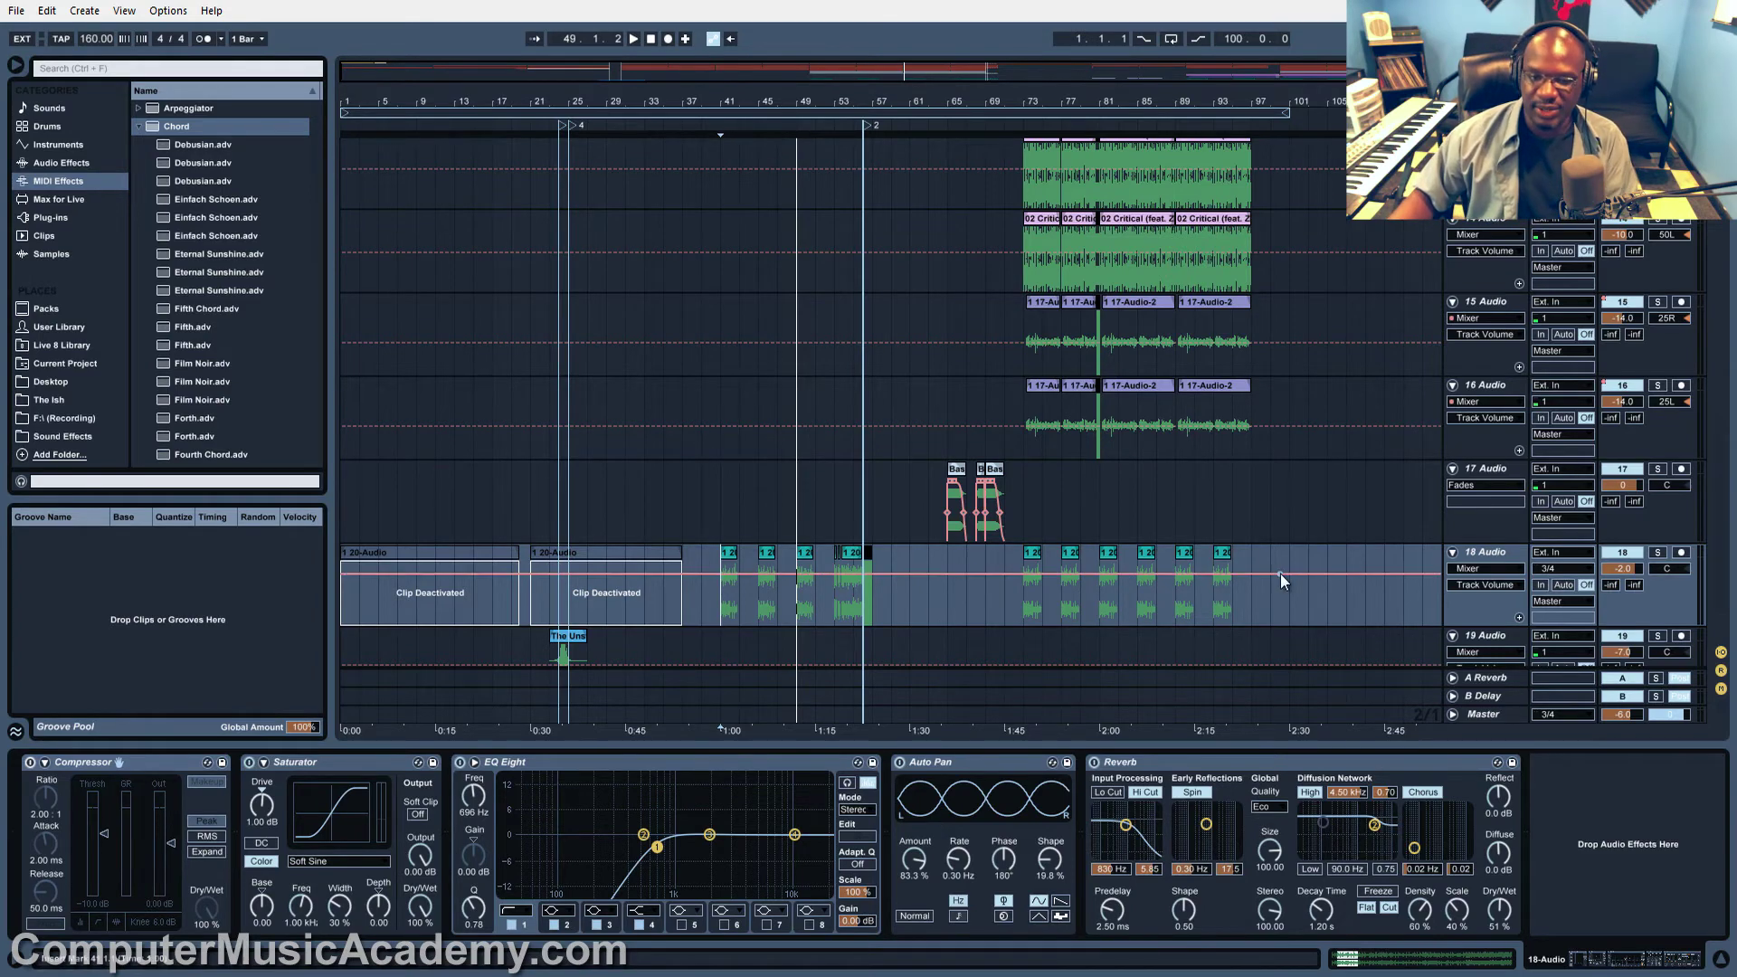
Play the arrangement's transition from bar 53 on the 13 Audio track
scroll(1279, 574, up, 2)
scroll(1281, 582, up, 8)
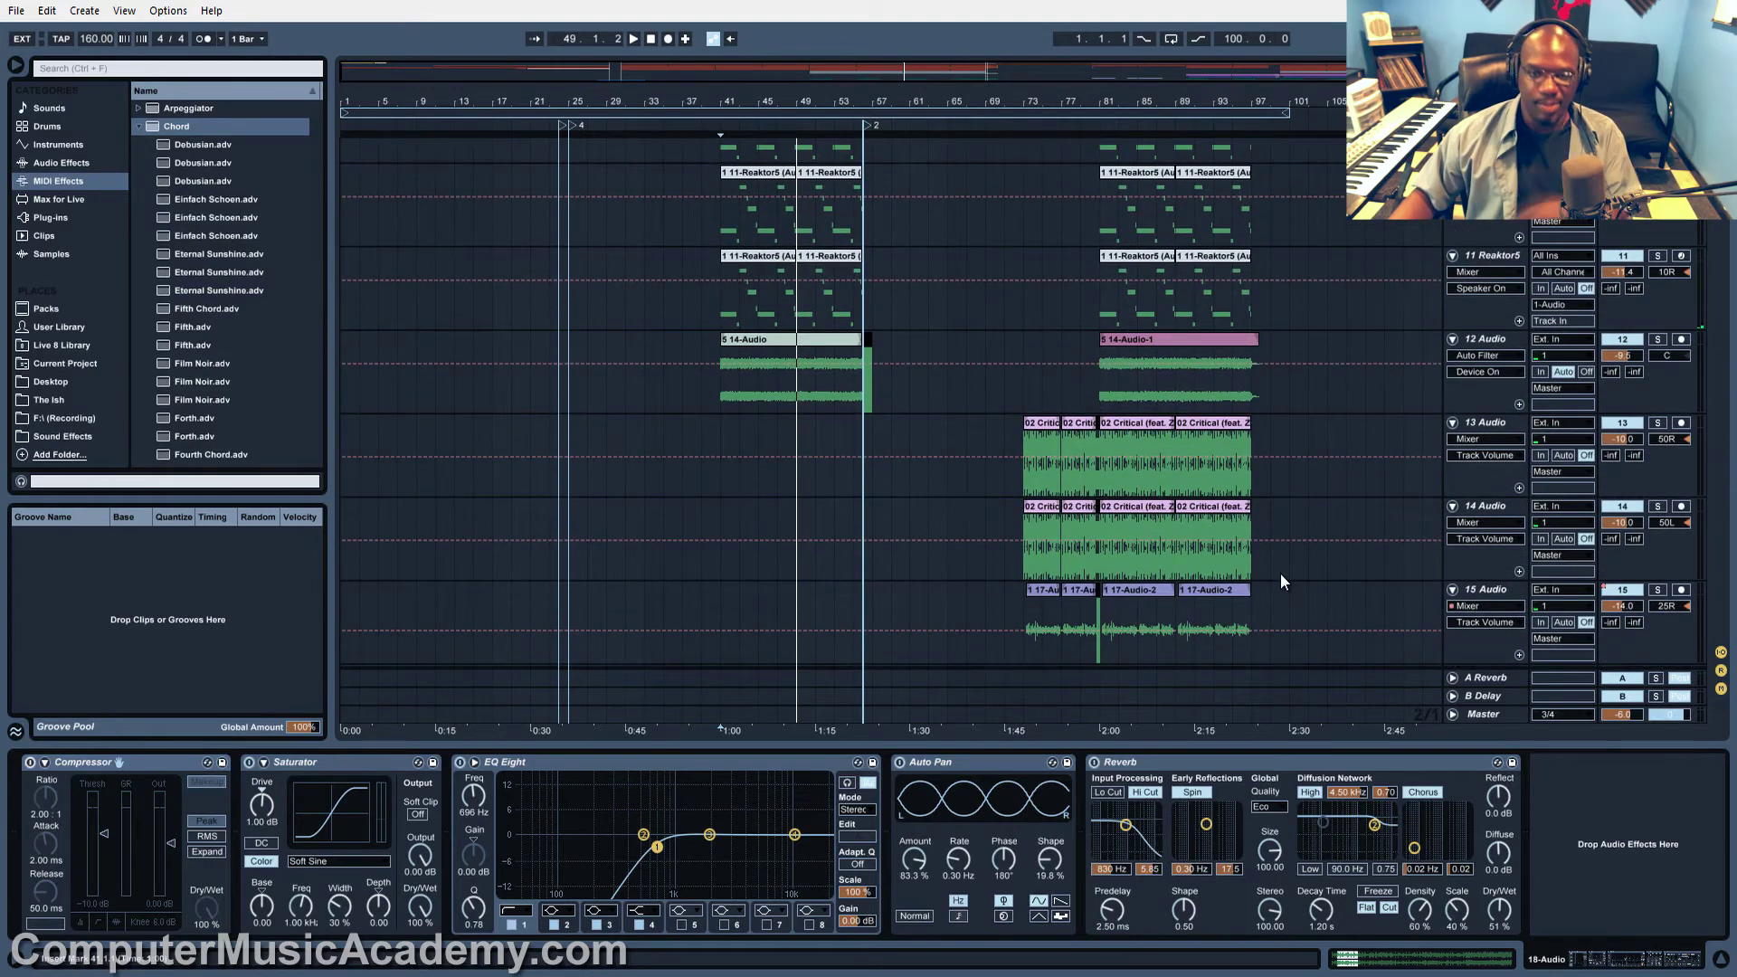
click(834, 482)
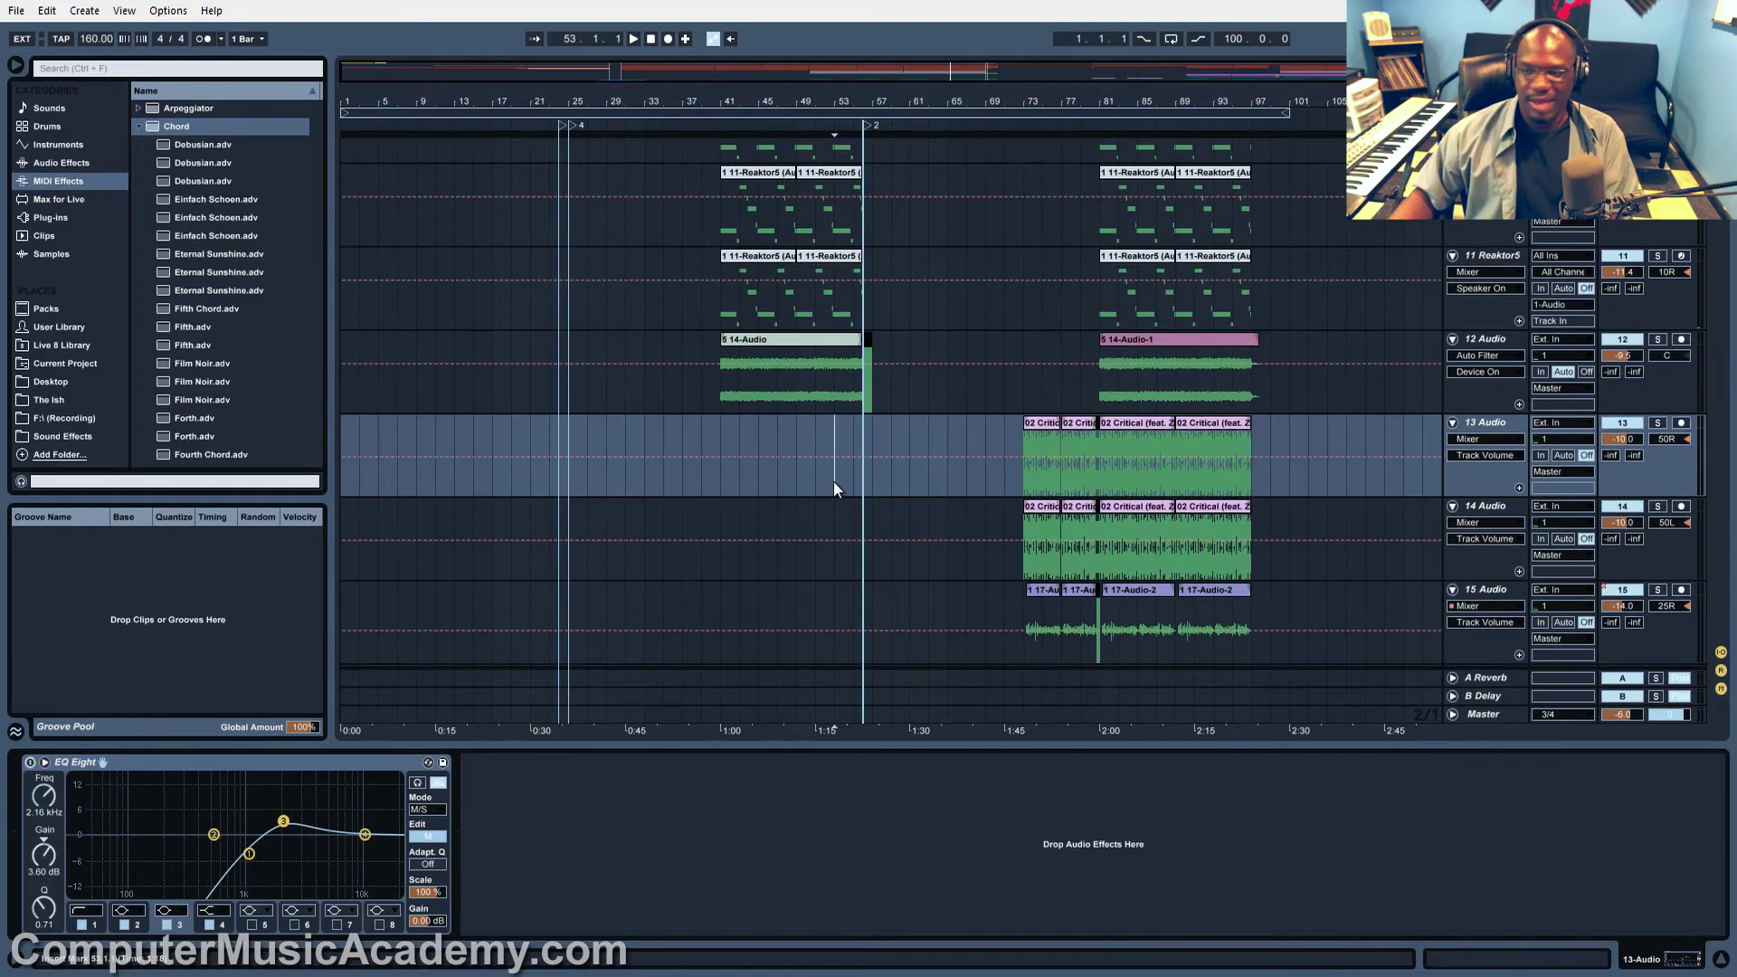
key(space)
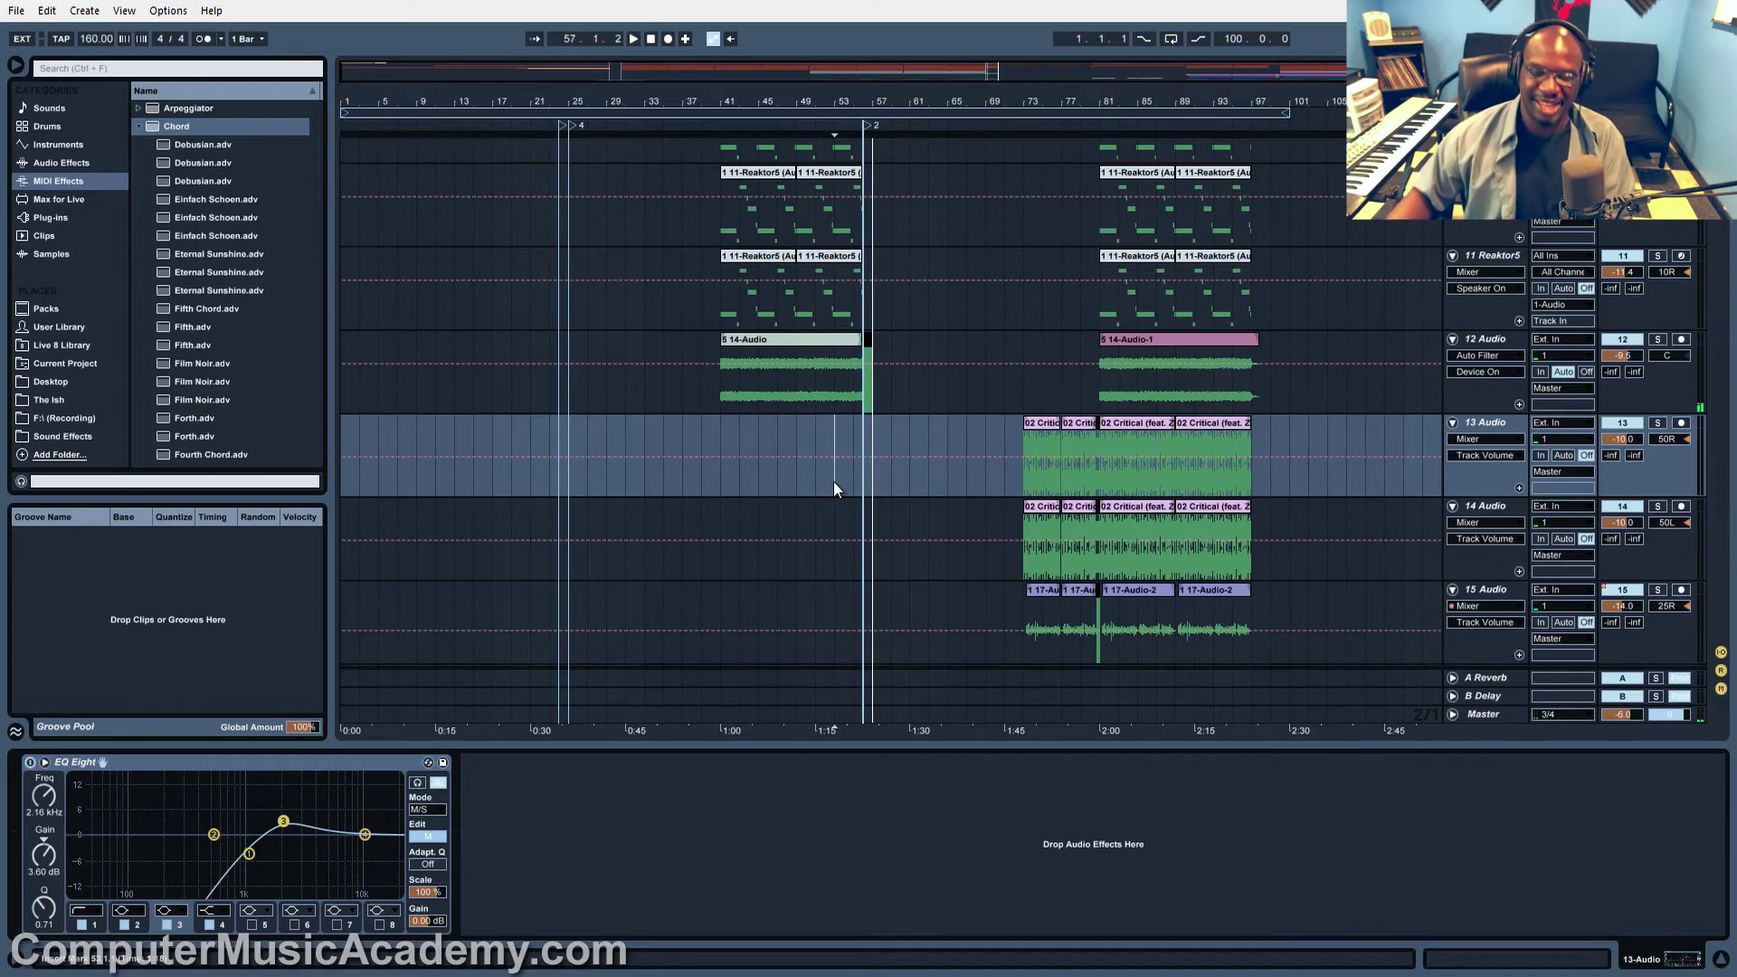
Zoom in on the breakdown around bar 57 and view the MIDI notes of the 16 067 clip
scroll(833, 488, up, 10)
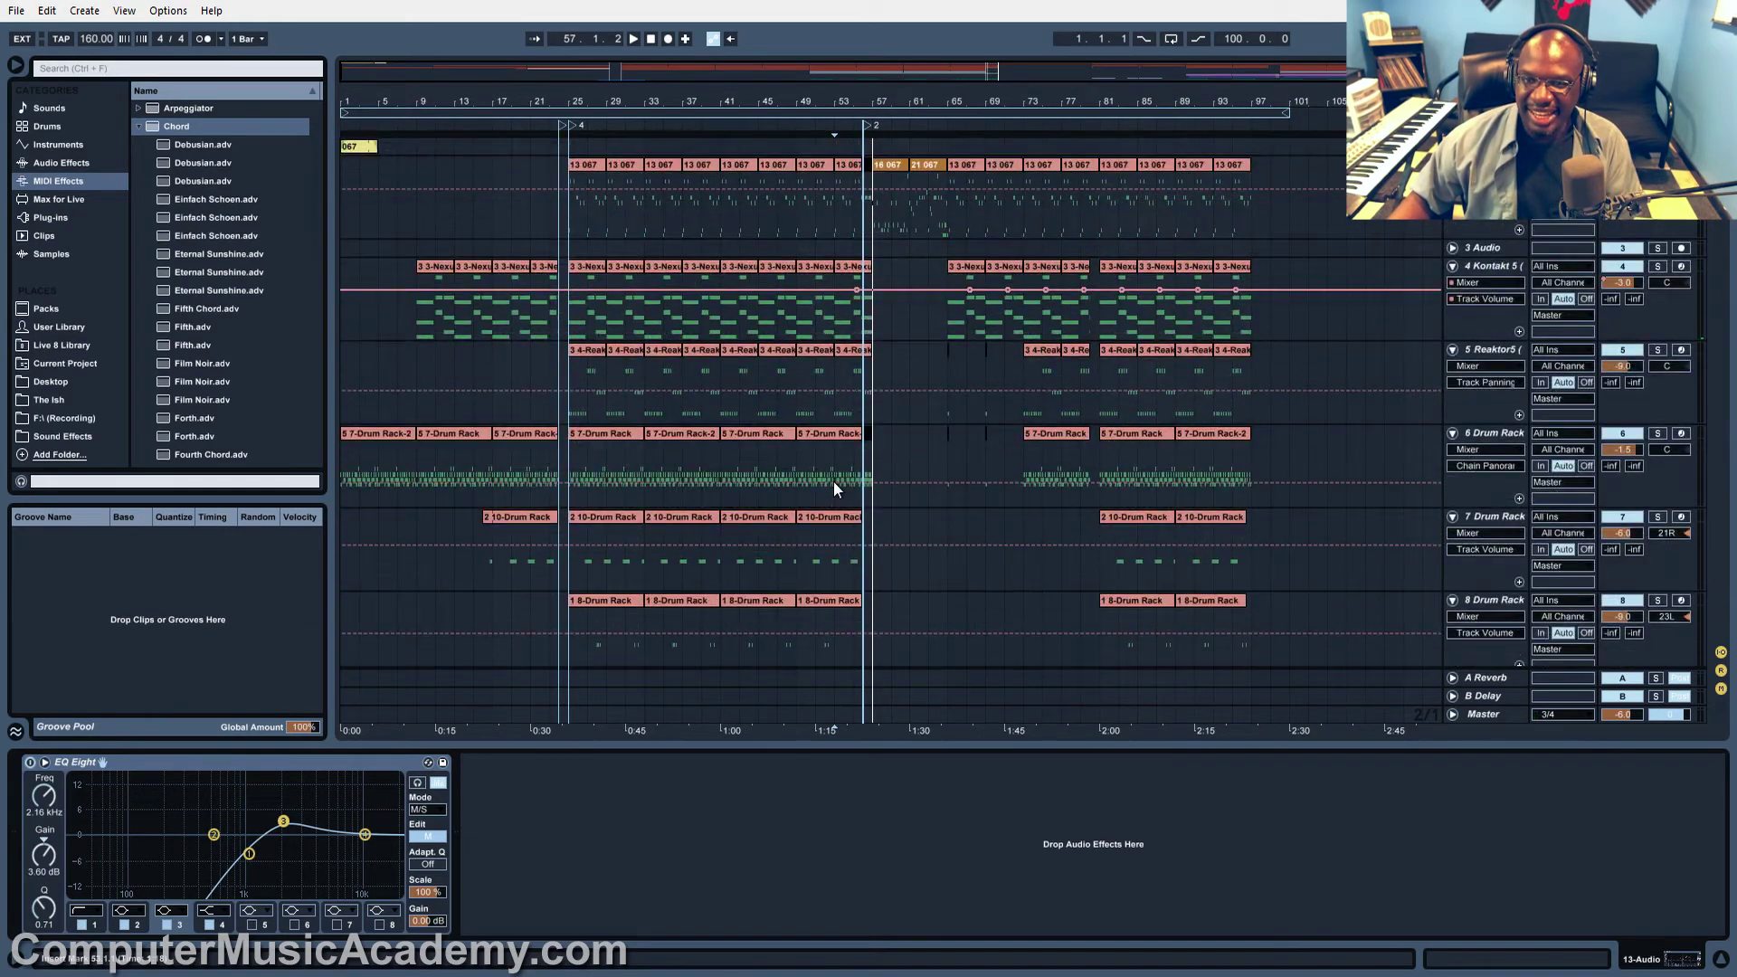
drag(962, 121, 821, 163)
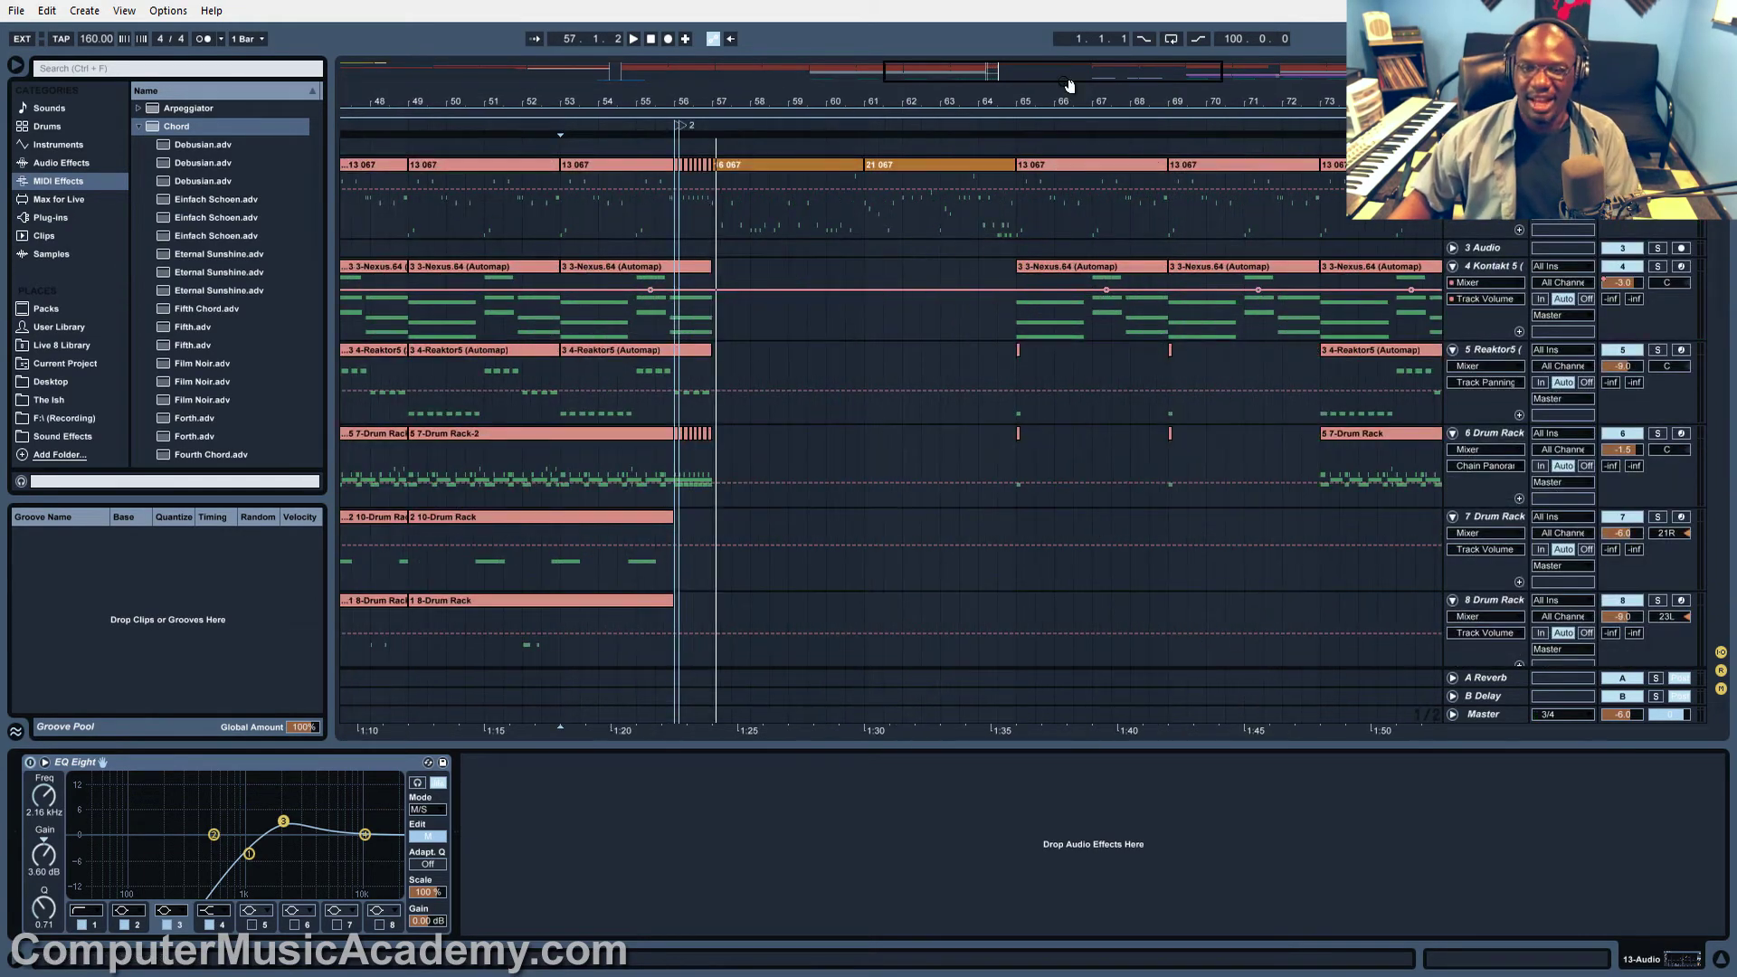
click(821, 163)
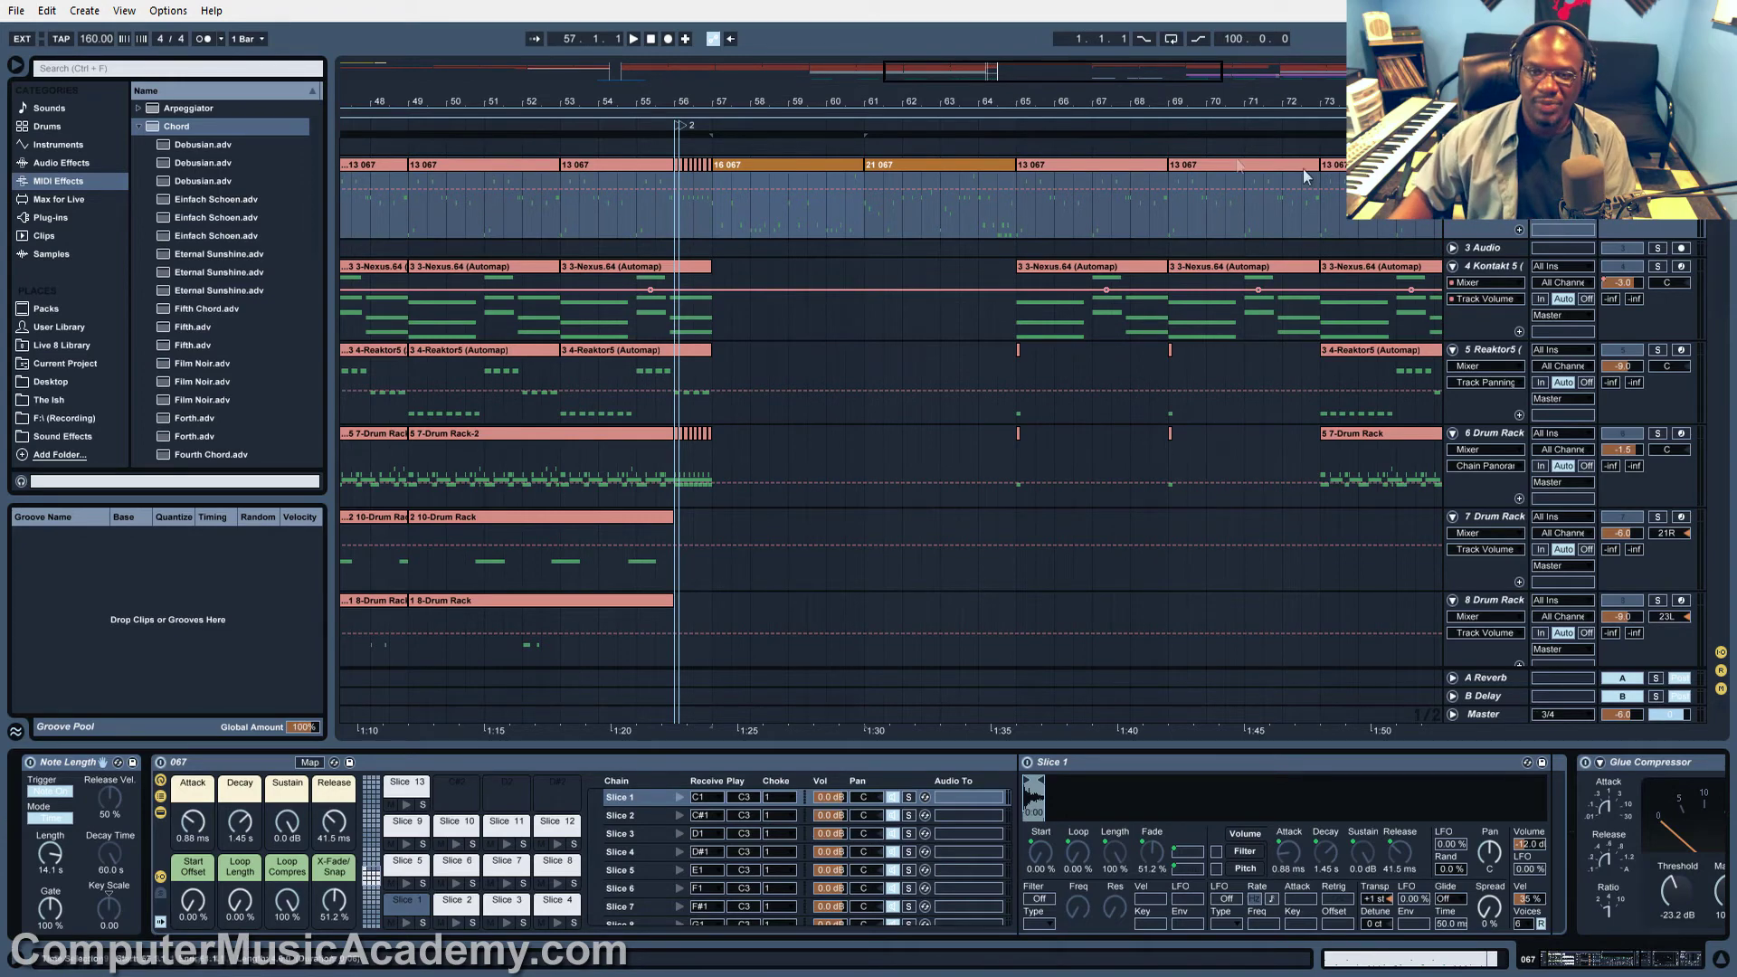
double_click(766, 163)
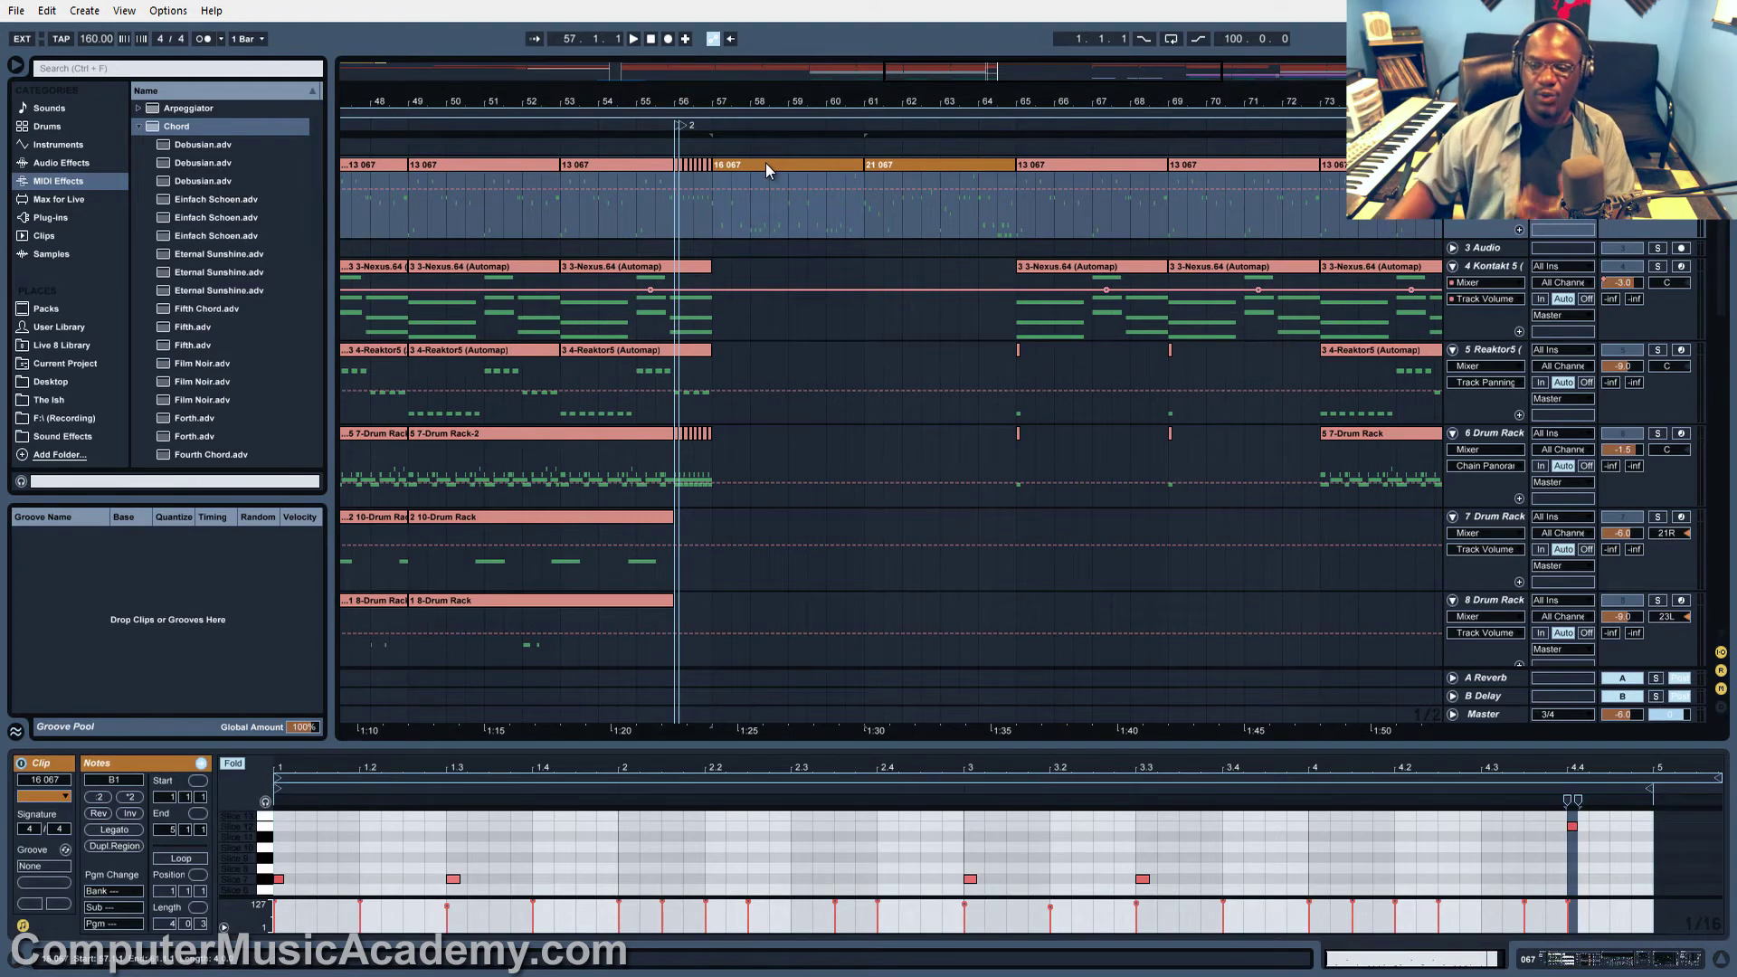
scroll(1163, 885, down, 3)
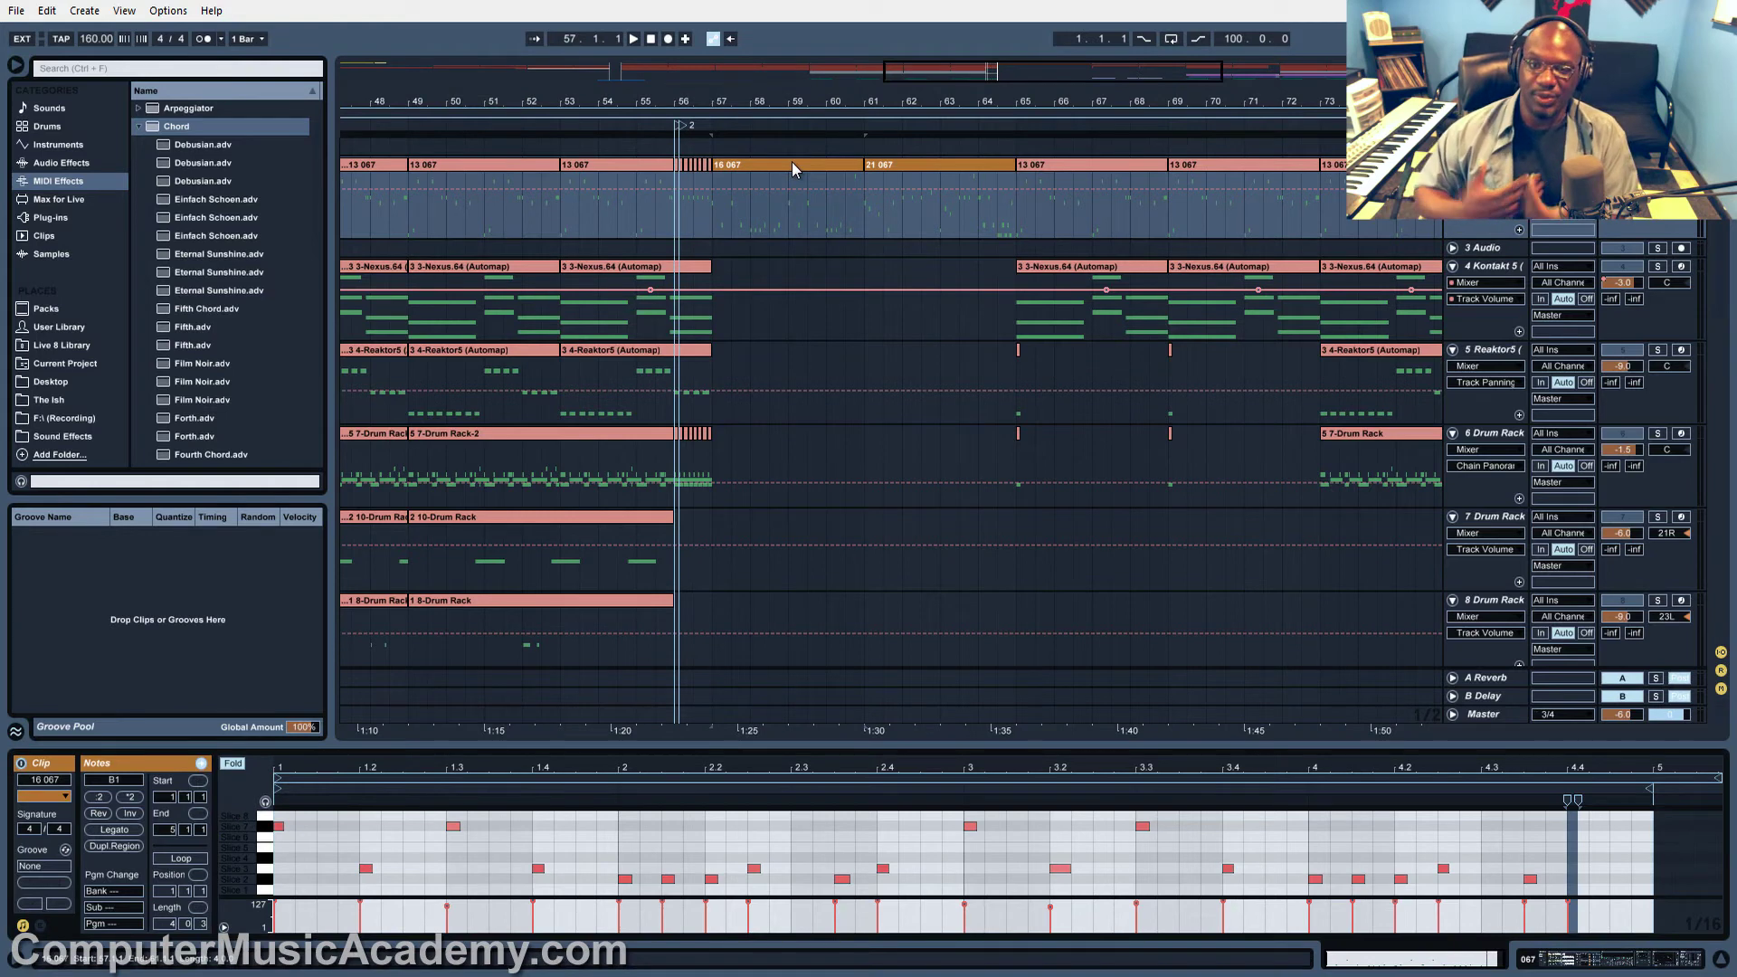
Play the breakdown from bar 57 and view the notes of the 21 067 clip
click(713, 219)
key(space)
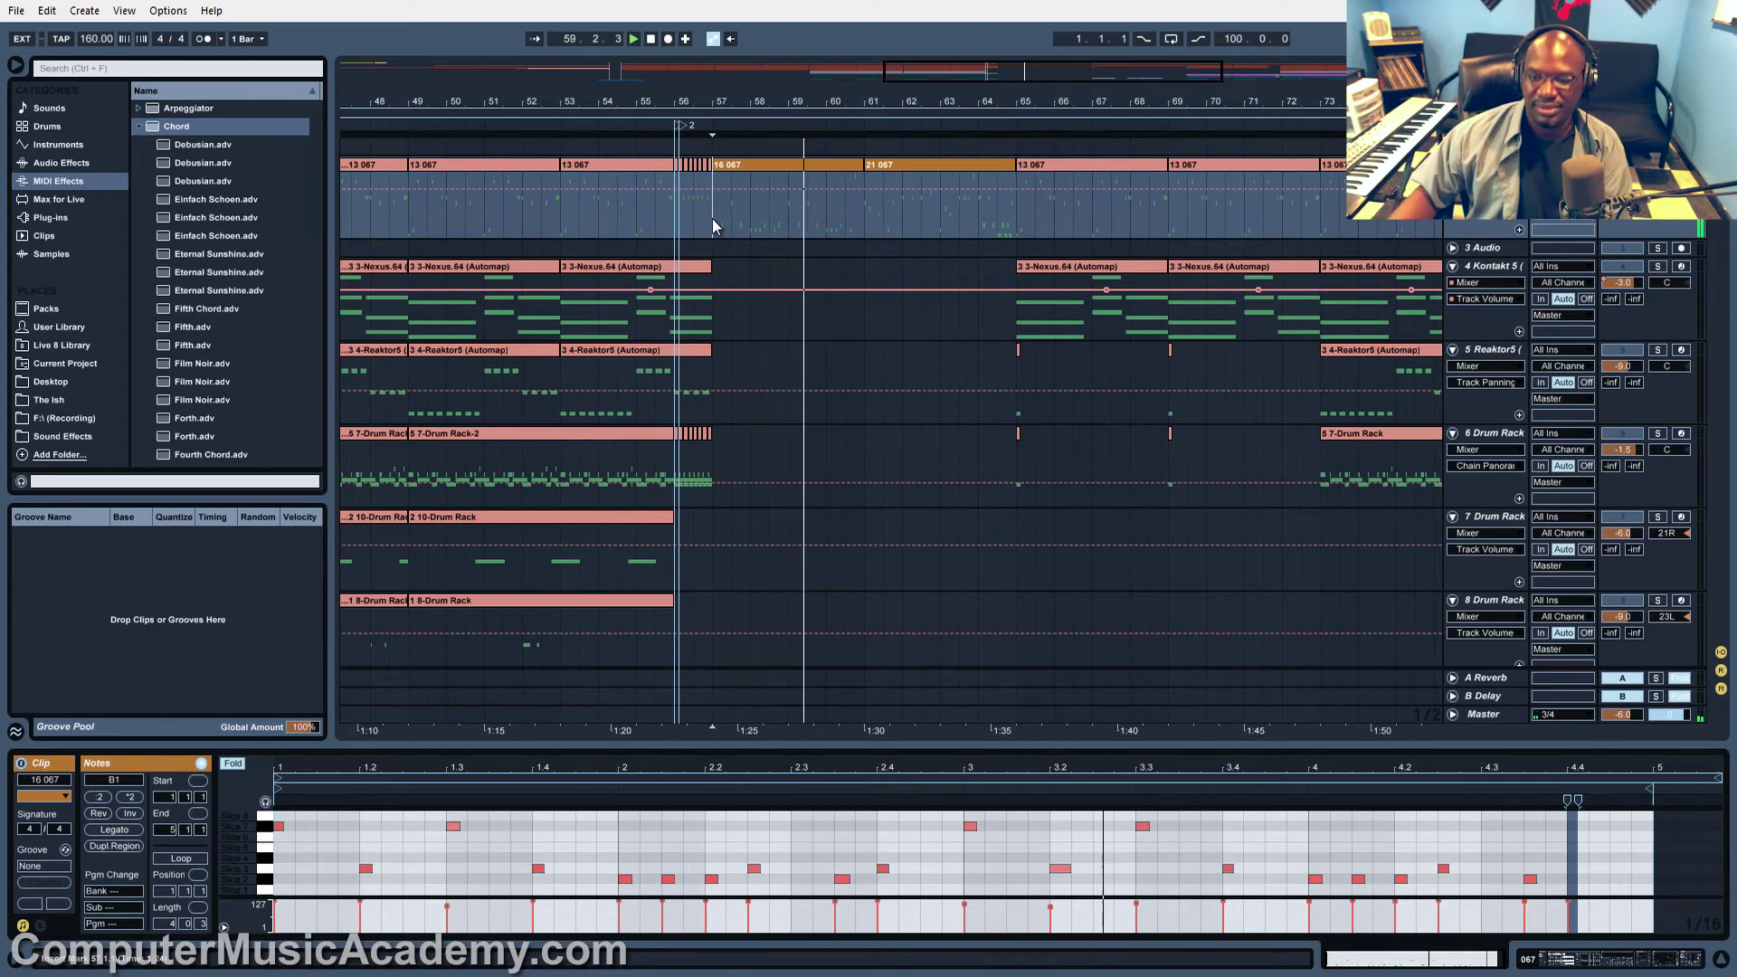
click(906, 167)
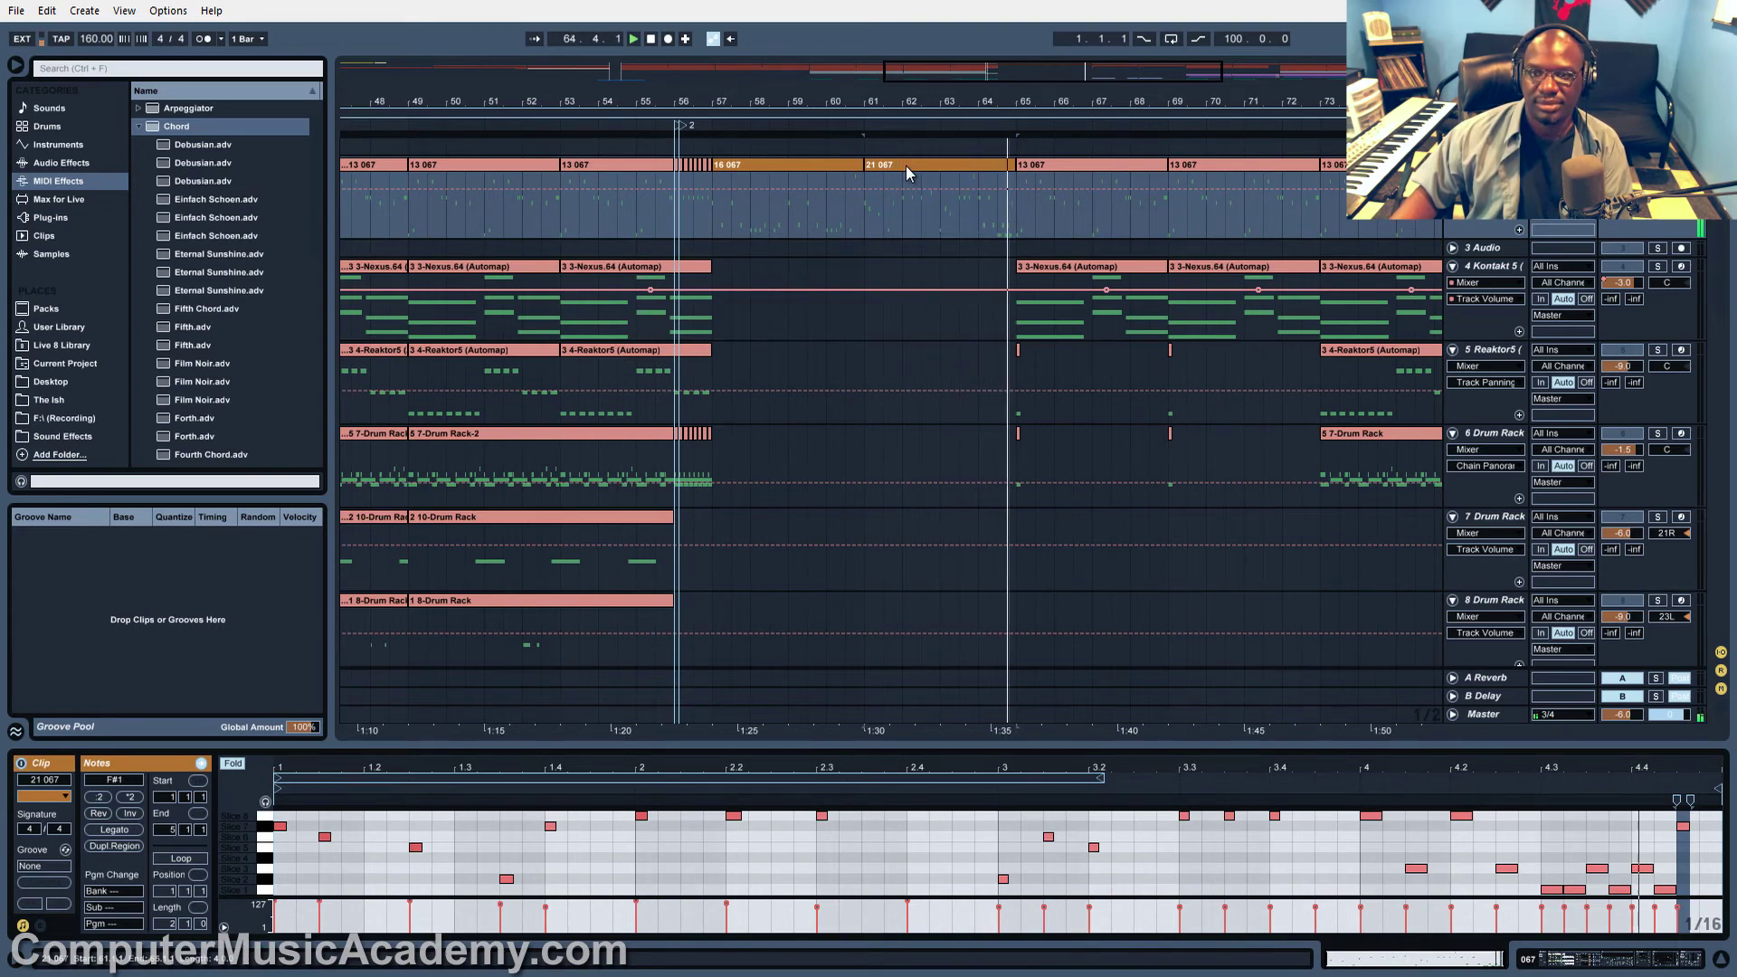
View the first Bass Drop clip's sample on the 17 Audio track and play from bar 65
scroll(1439, 331, down, 10)
scroll(1439, 331, down, 5)
click(1039, 432)
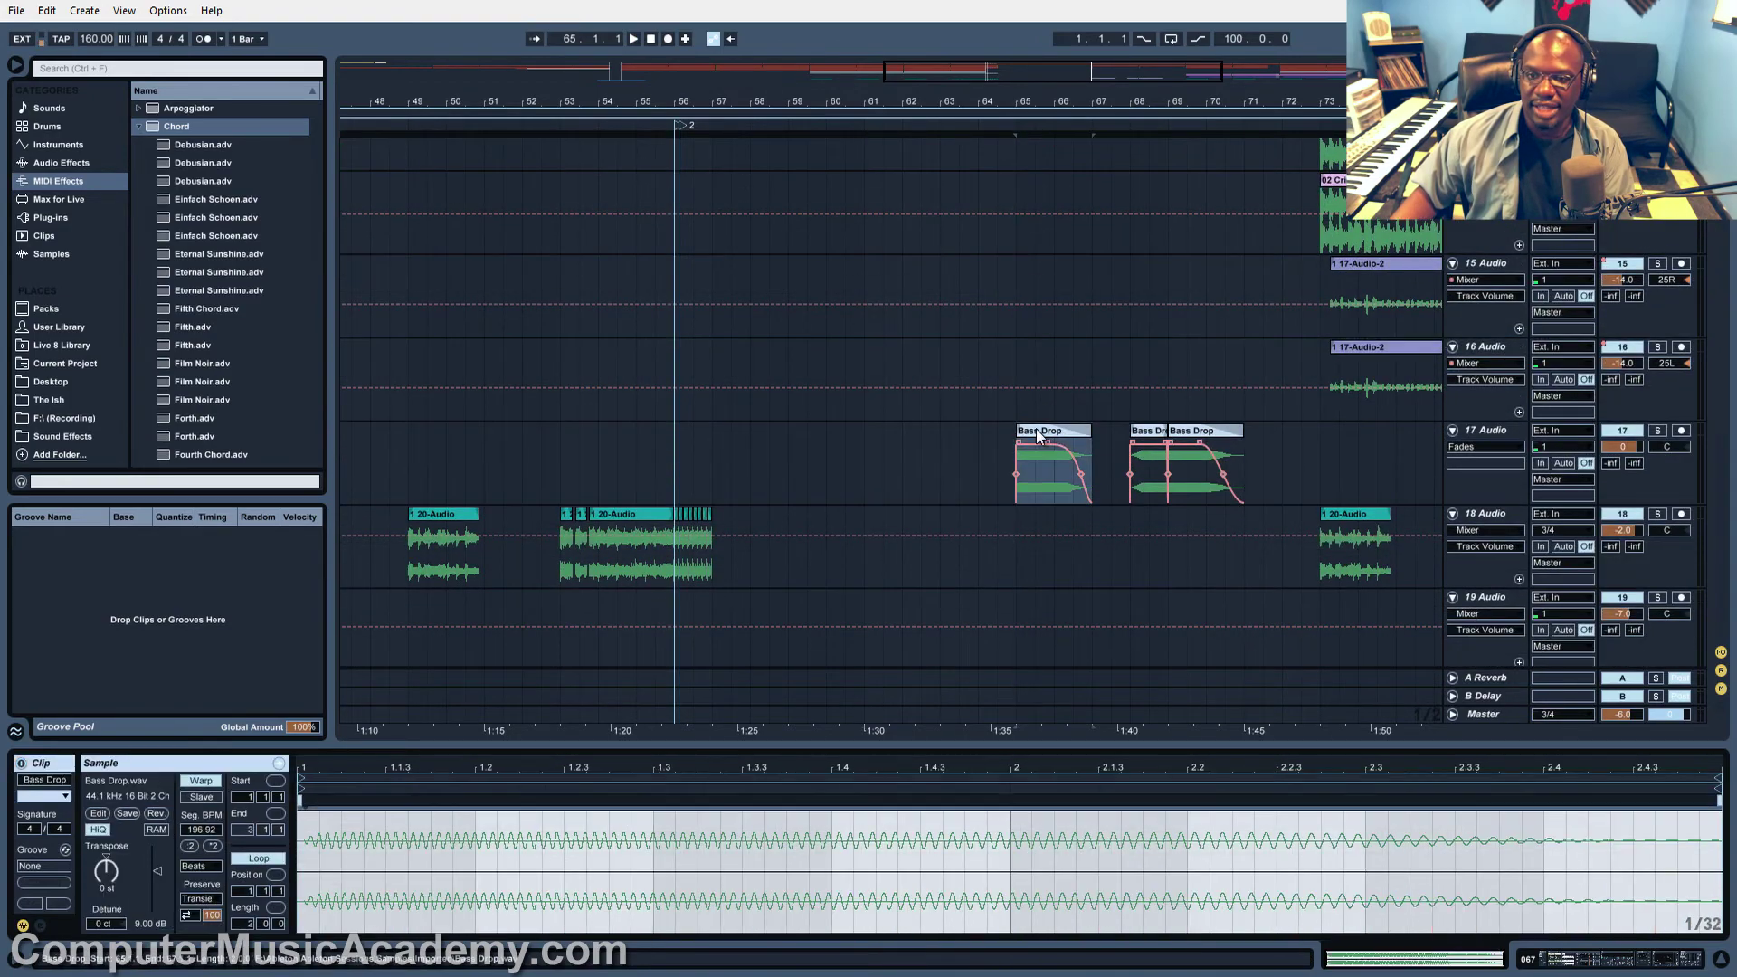
click(1036, 433)
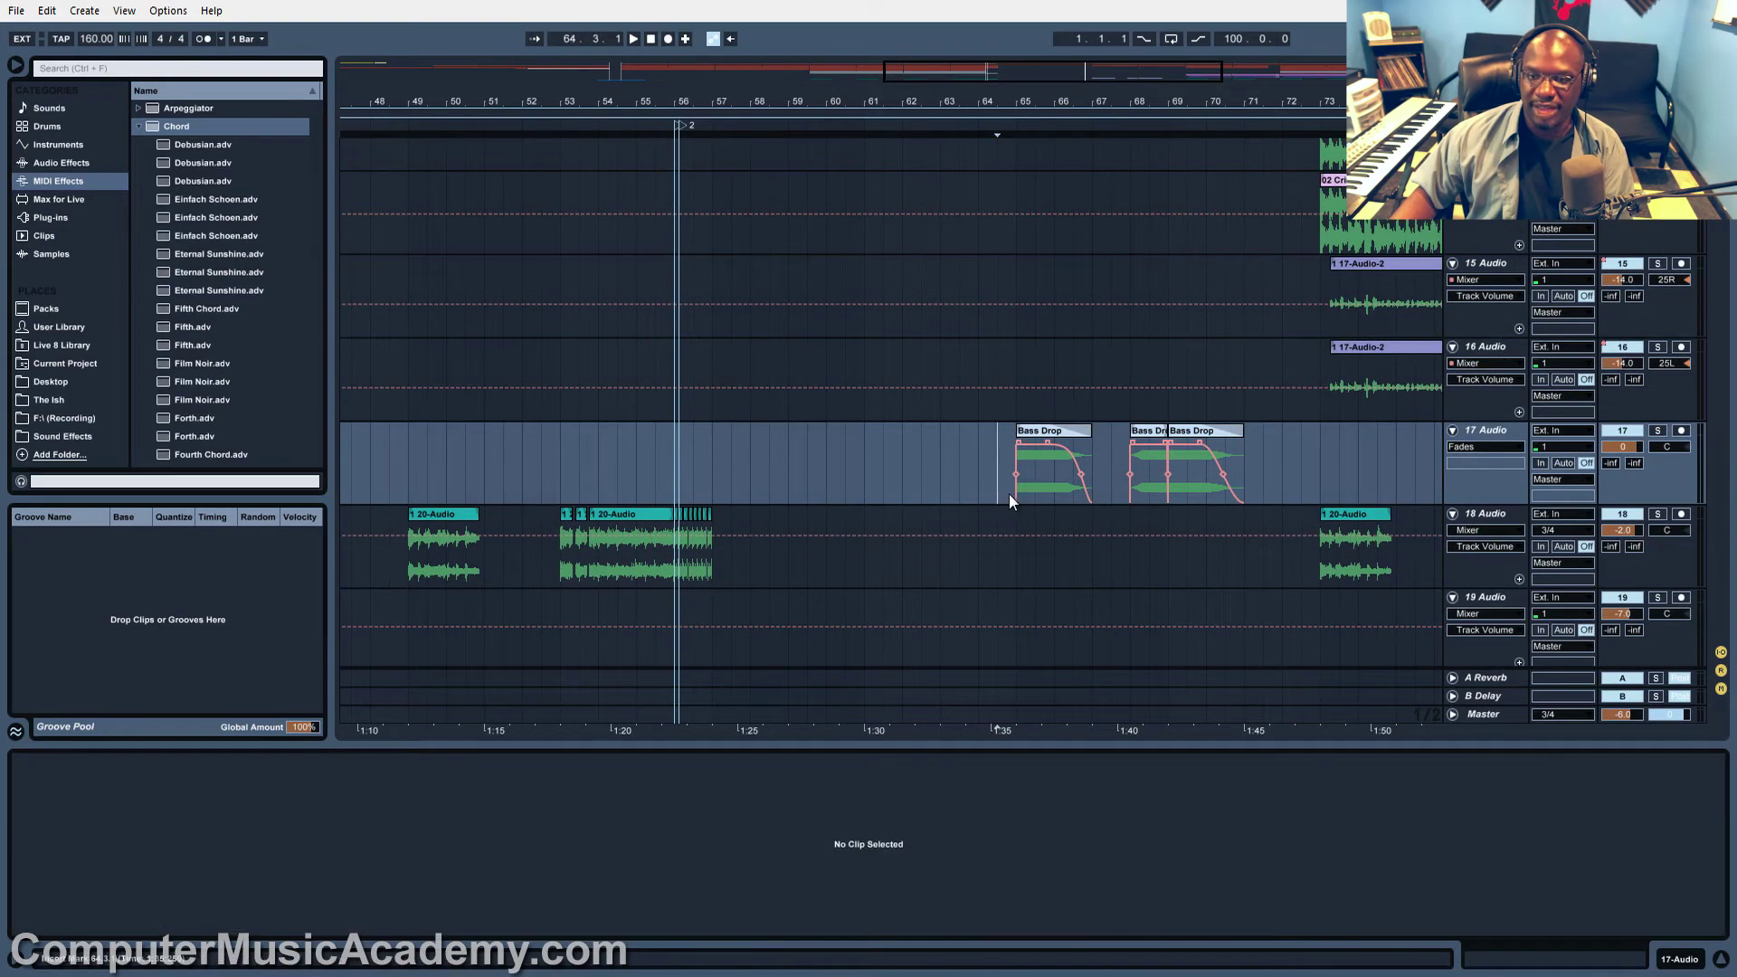
click(1017, 496)
key(space)
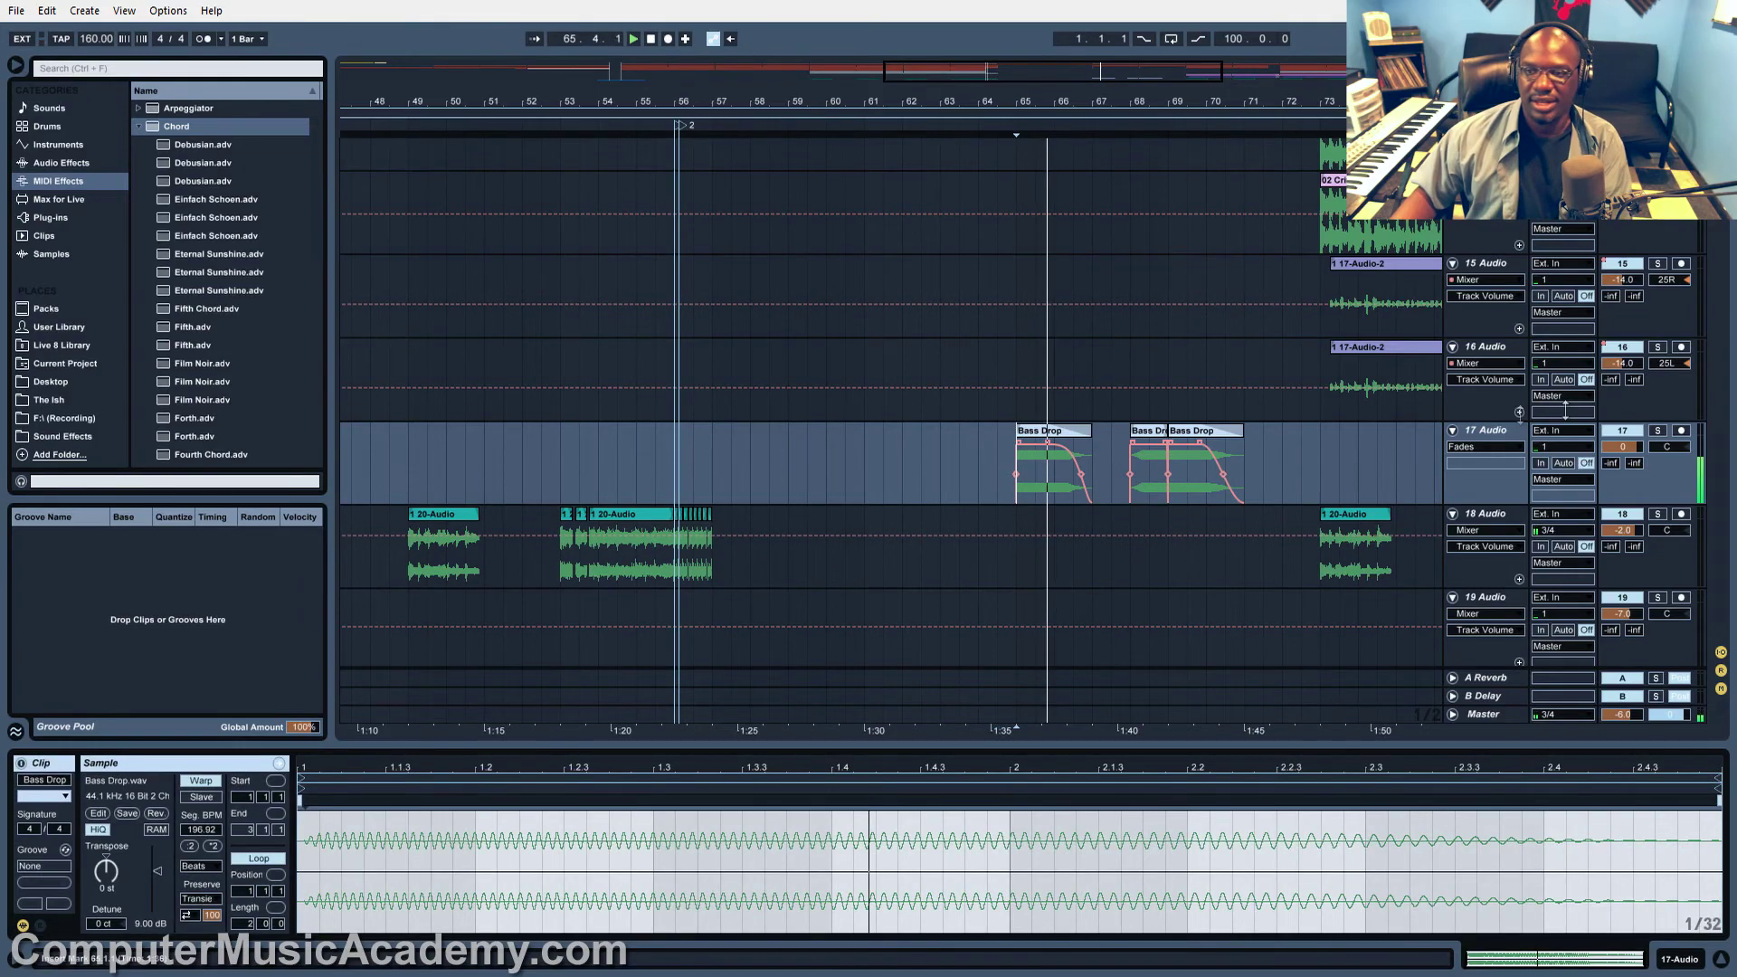
Select the 13 067 clip at bar 65 and show the 067 track's device chain during playback
scroll(1357, 458, up, 10)
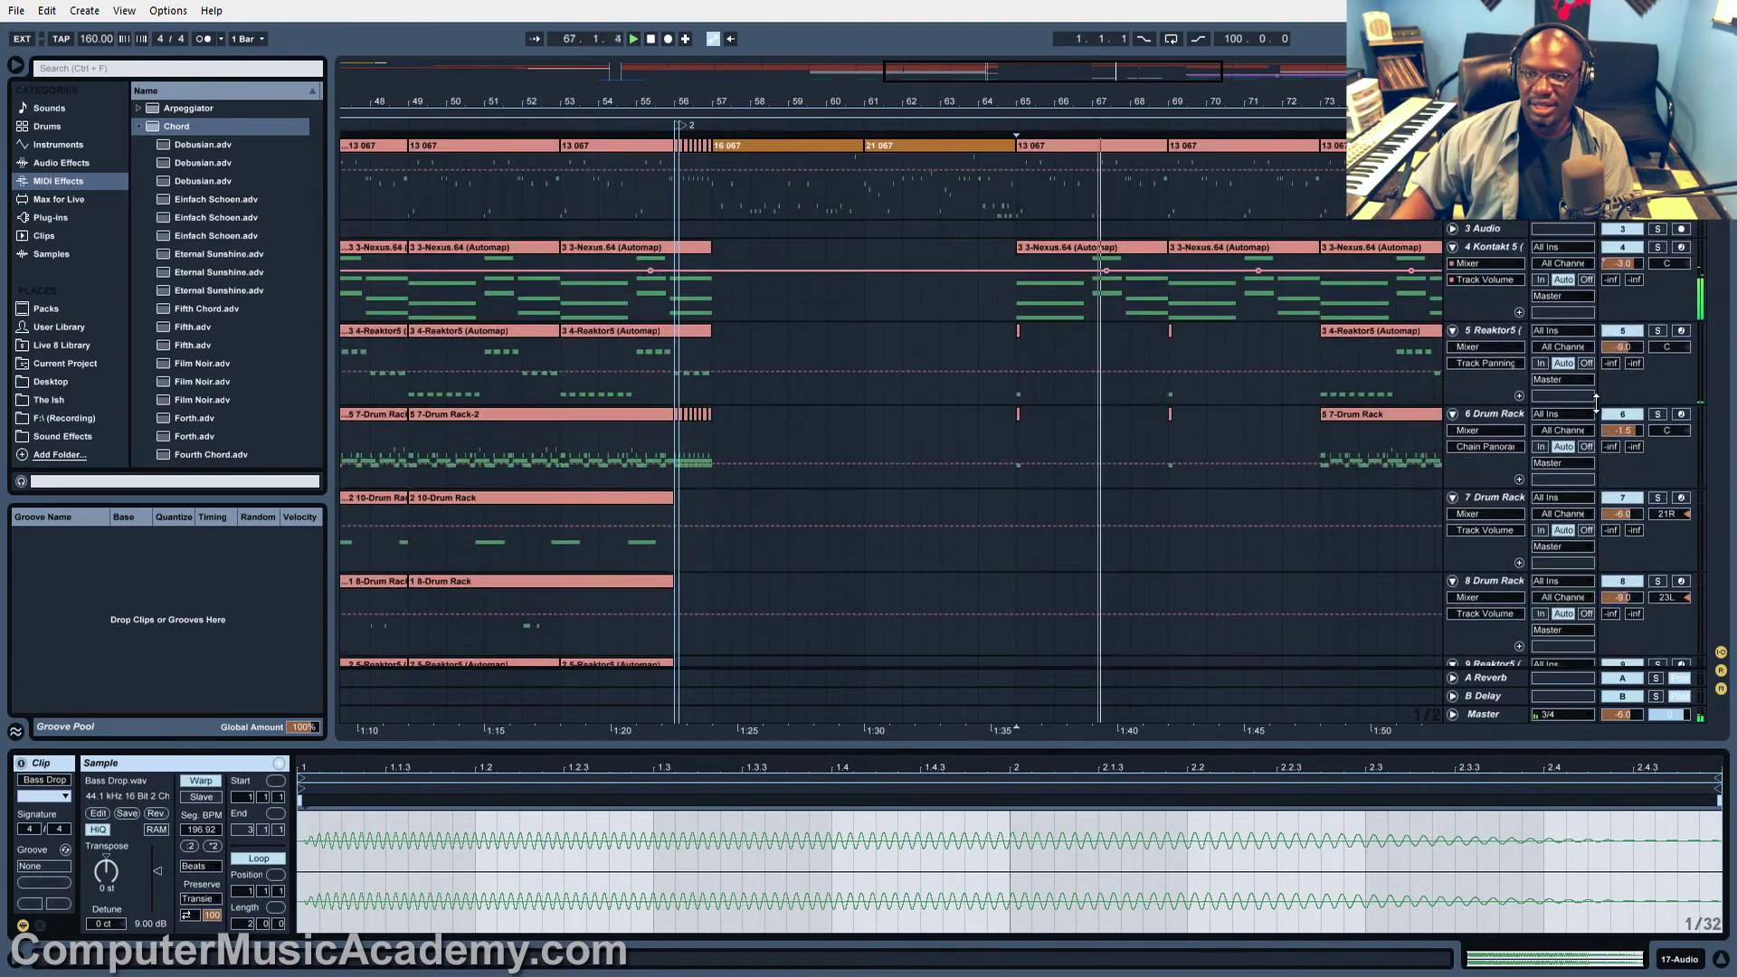
scroll(1119, 166, up, 1)
click(1119, 165)
key(shift+Tab)
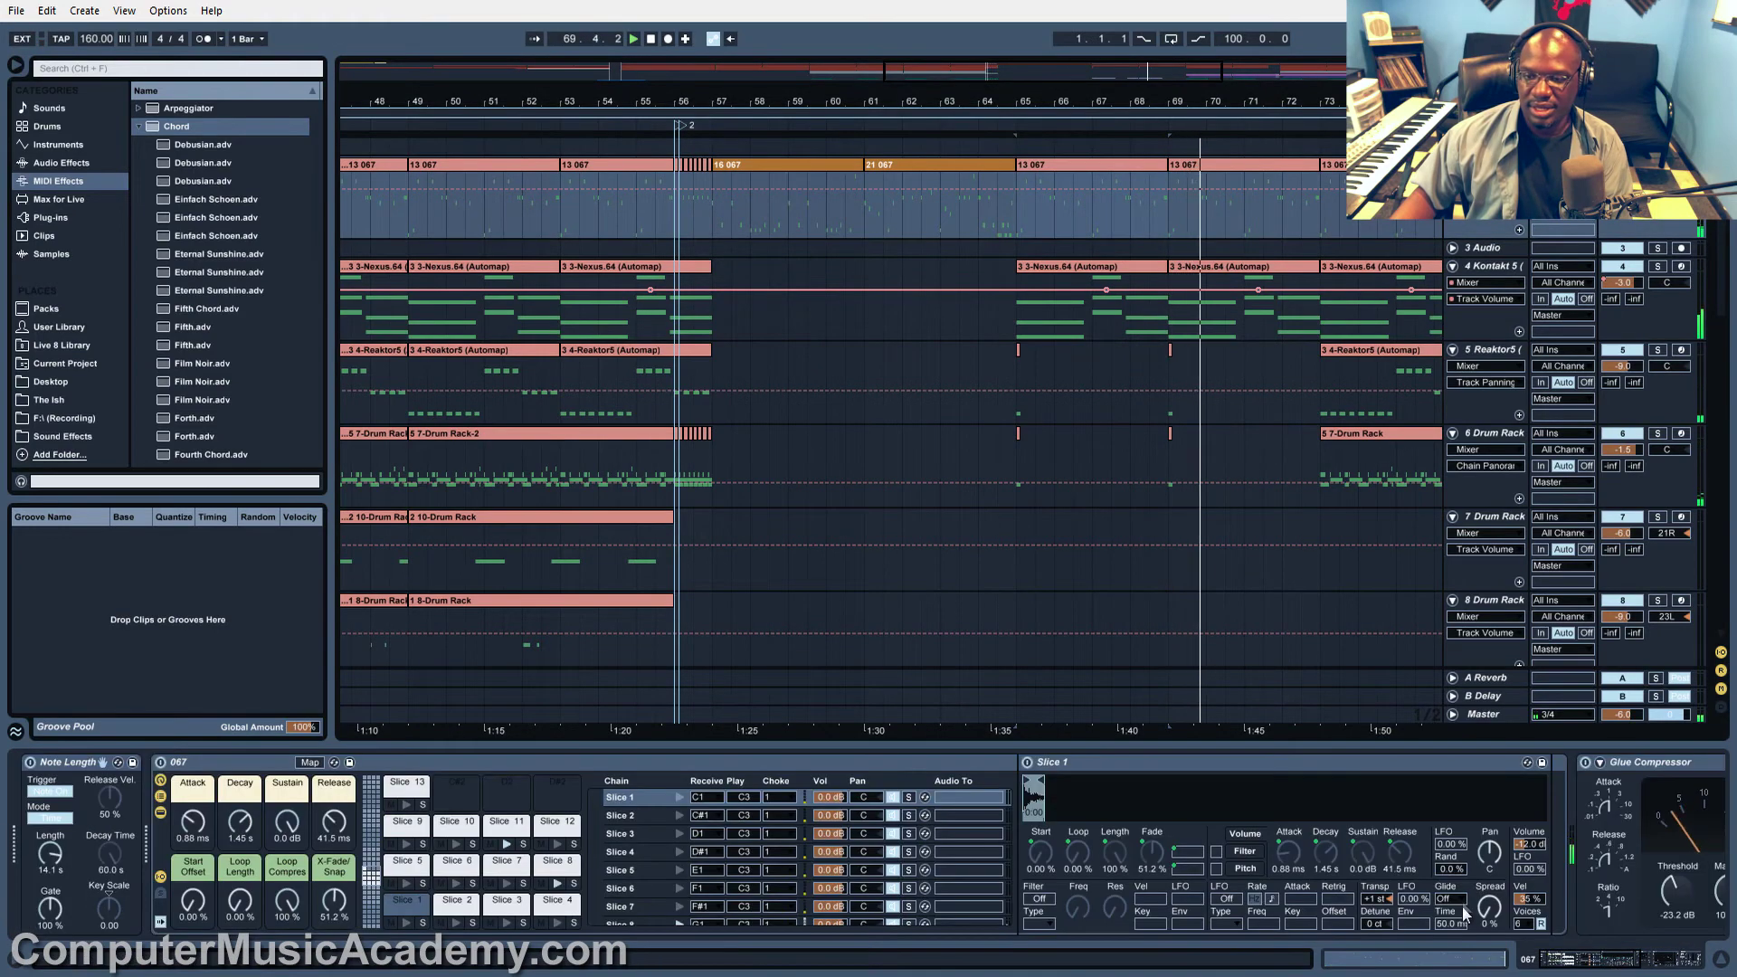
View the rest of the 067 track's device chain through Glue Compressor, EQ Eight and Auto Filter during playback
click(1609, 966)
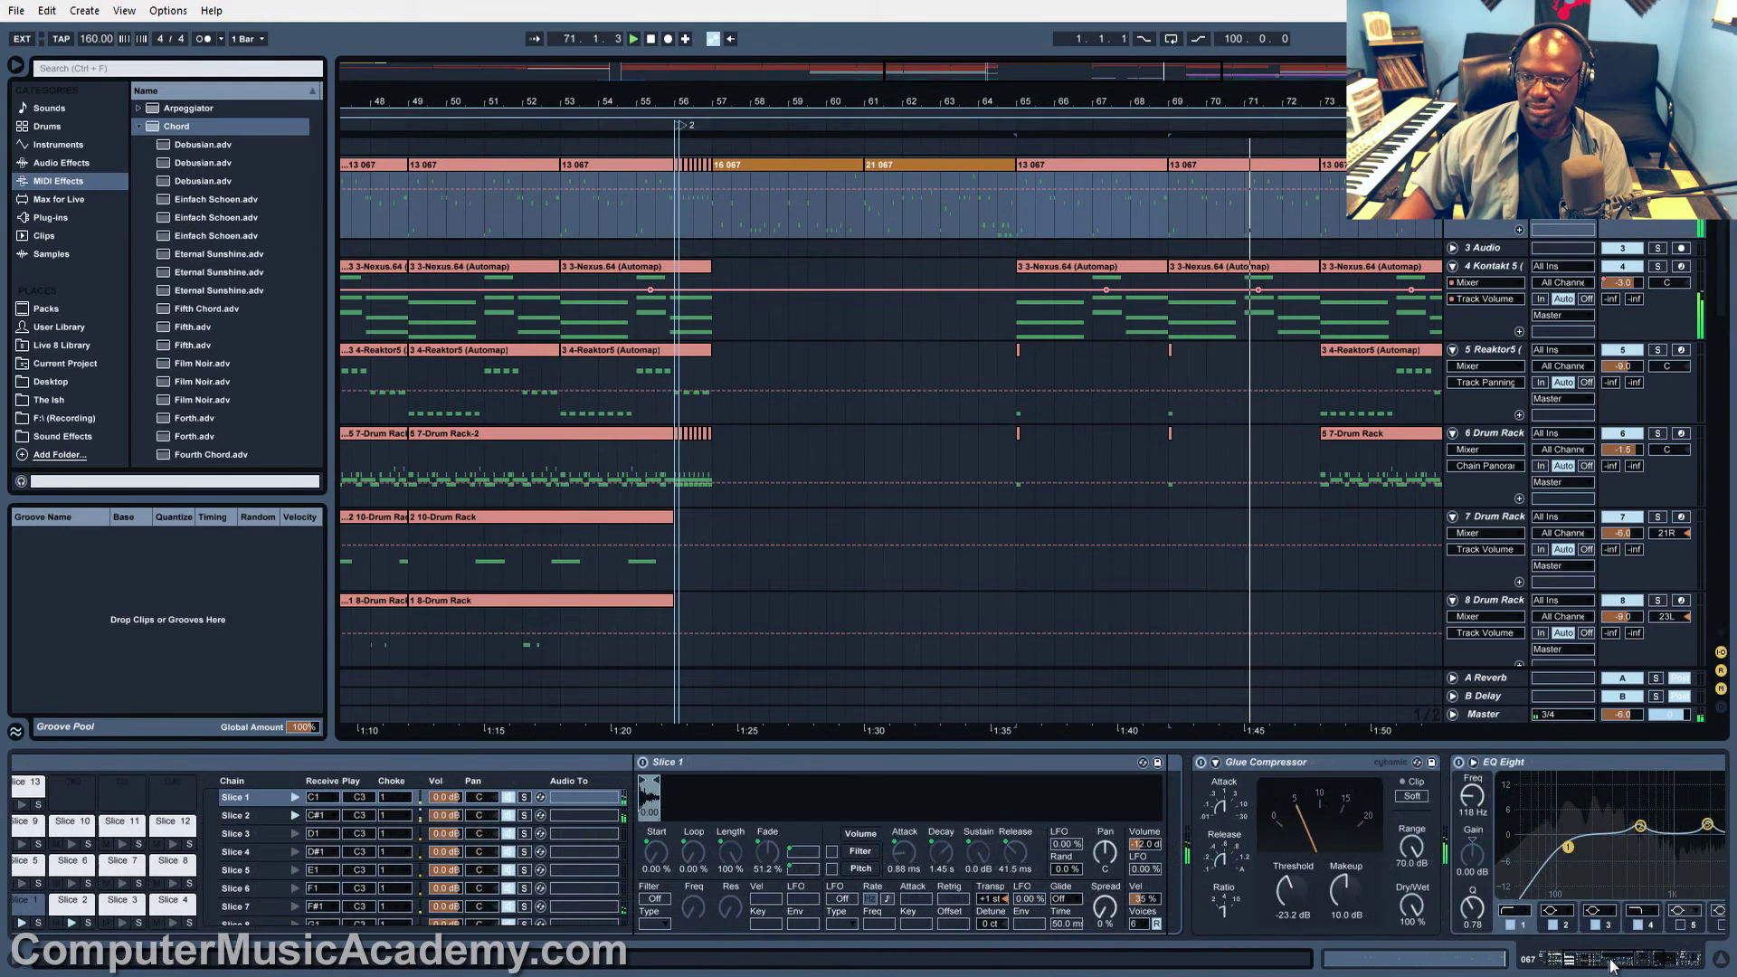
click(1609, 967)
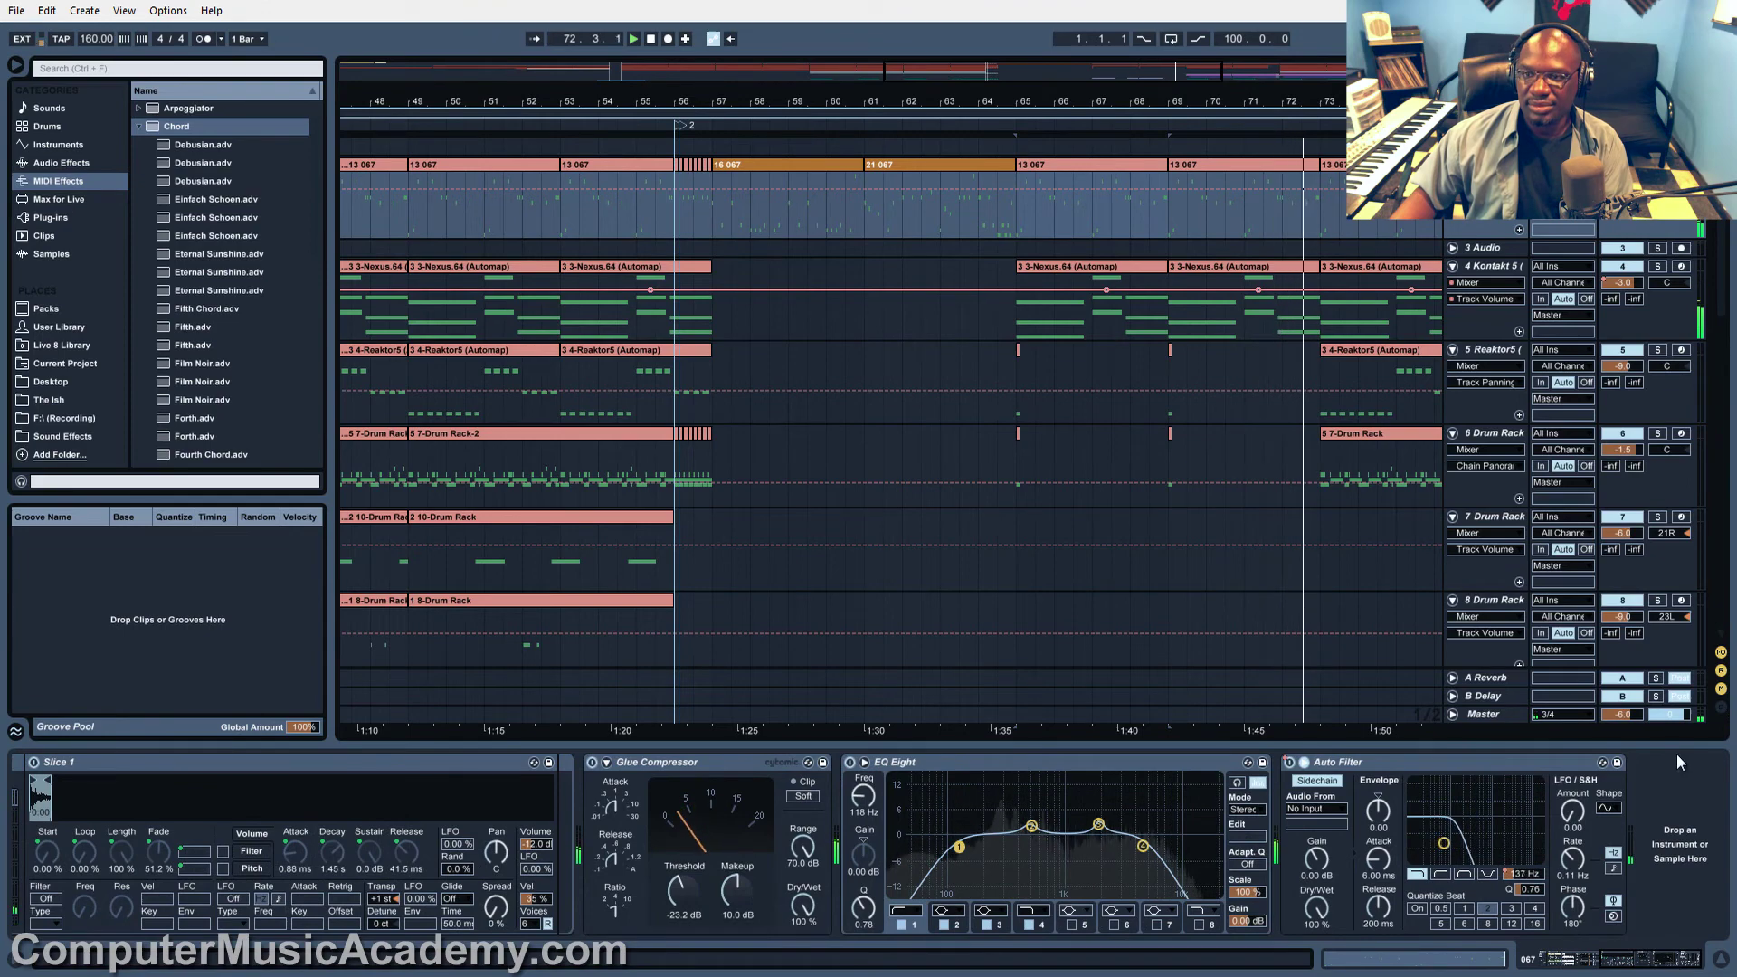
Inspect the device chains of the 4 Kontakt 5 and 5 Reaktor5 tracks around bars 77 to 80
drag(1162, 76, 1532, 726)
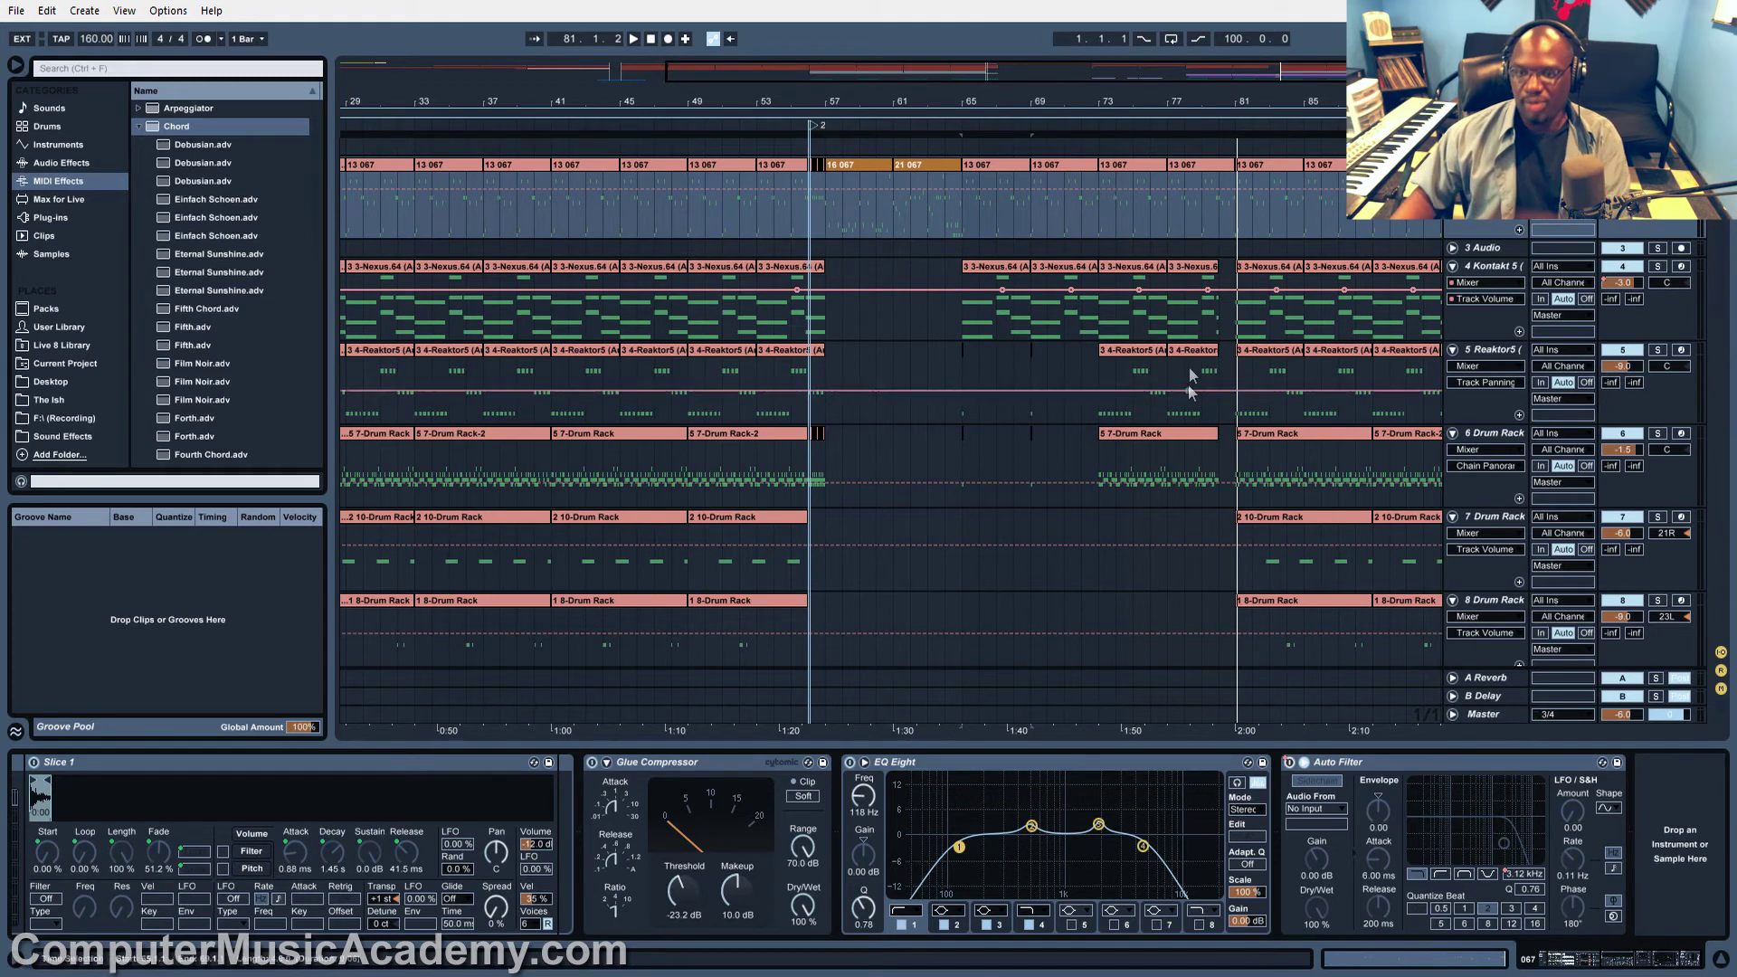
click(1191, 265)
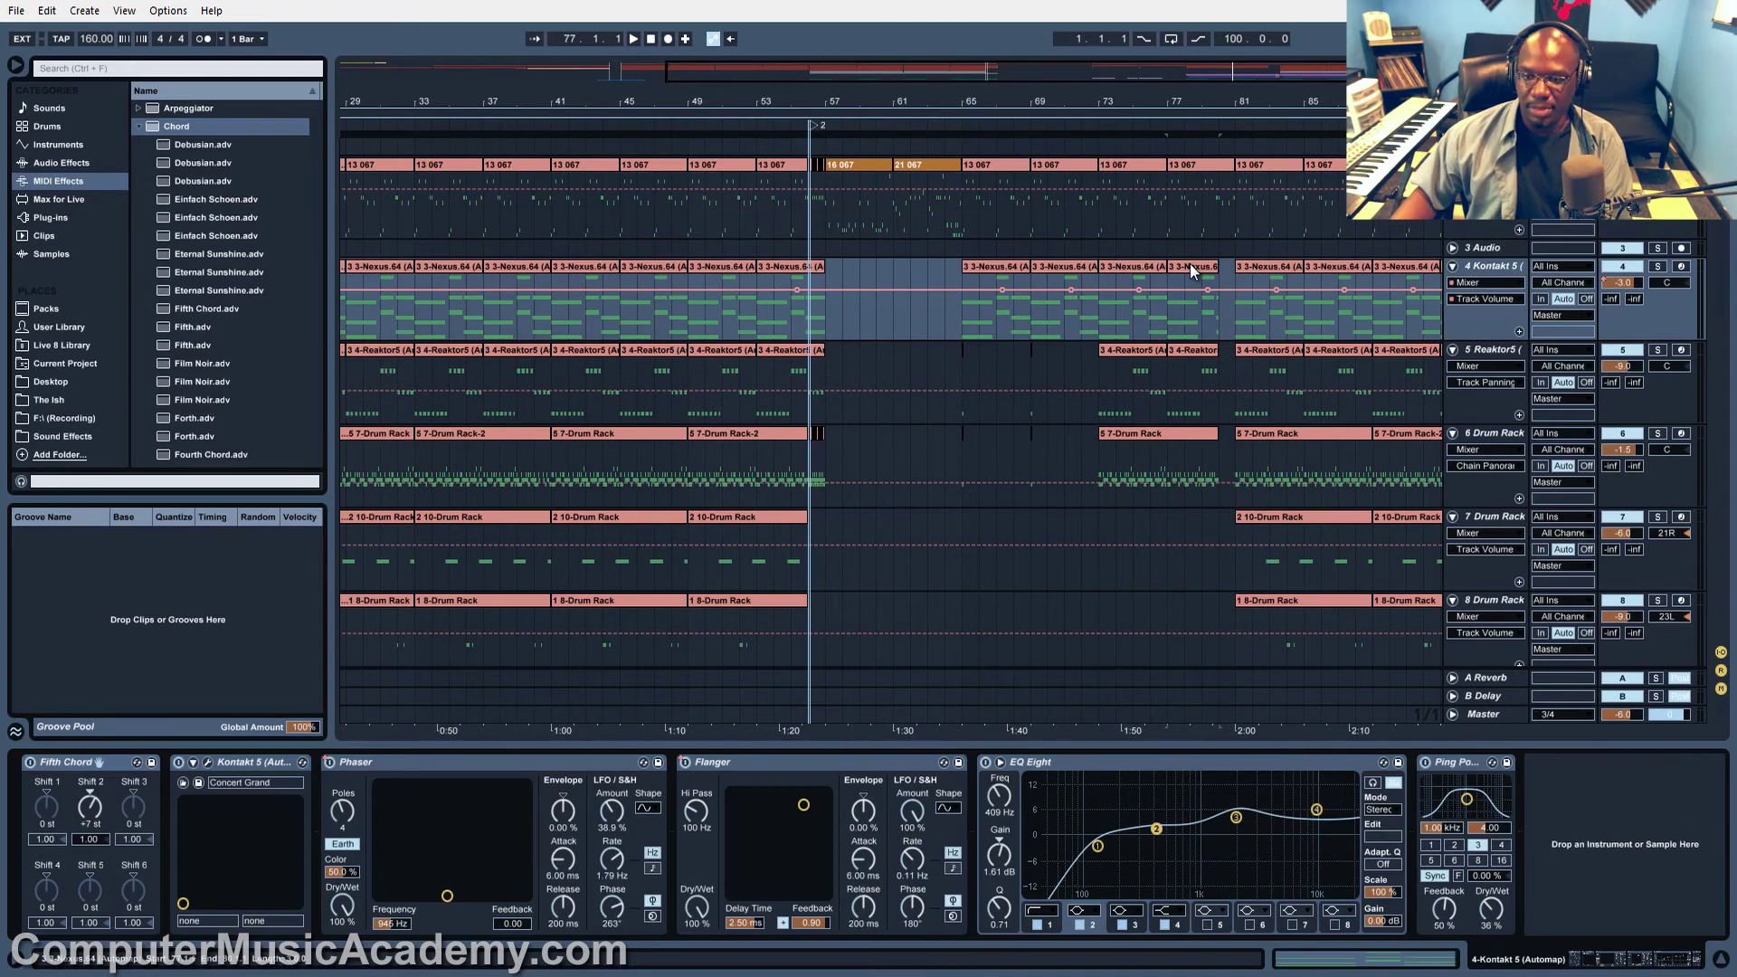
click(1223, 389)
Solo the 13 Audio and 14 Audio tracks together and play their Critical clips from bar 73
scroll(1366, 540, down, 1)
scroll(1366, 540, down, 6)
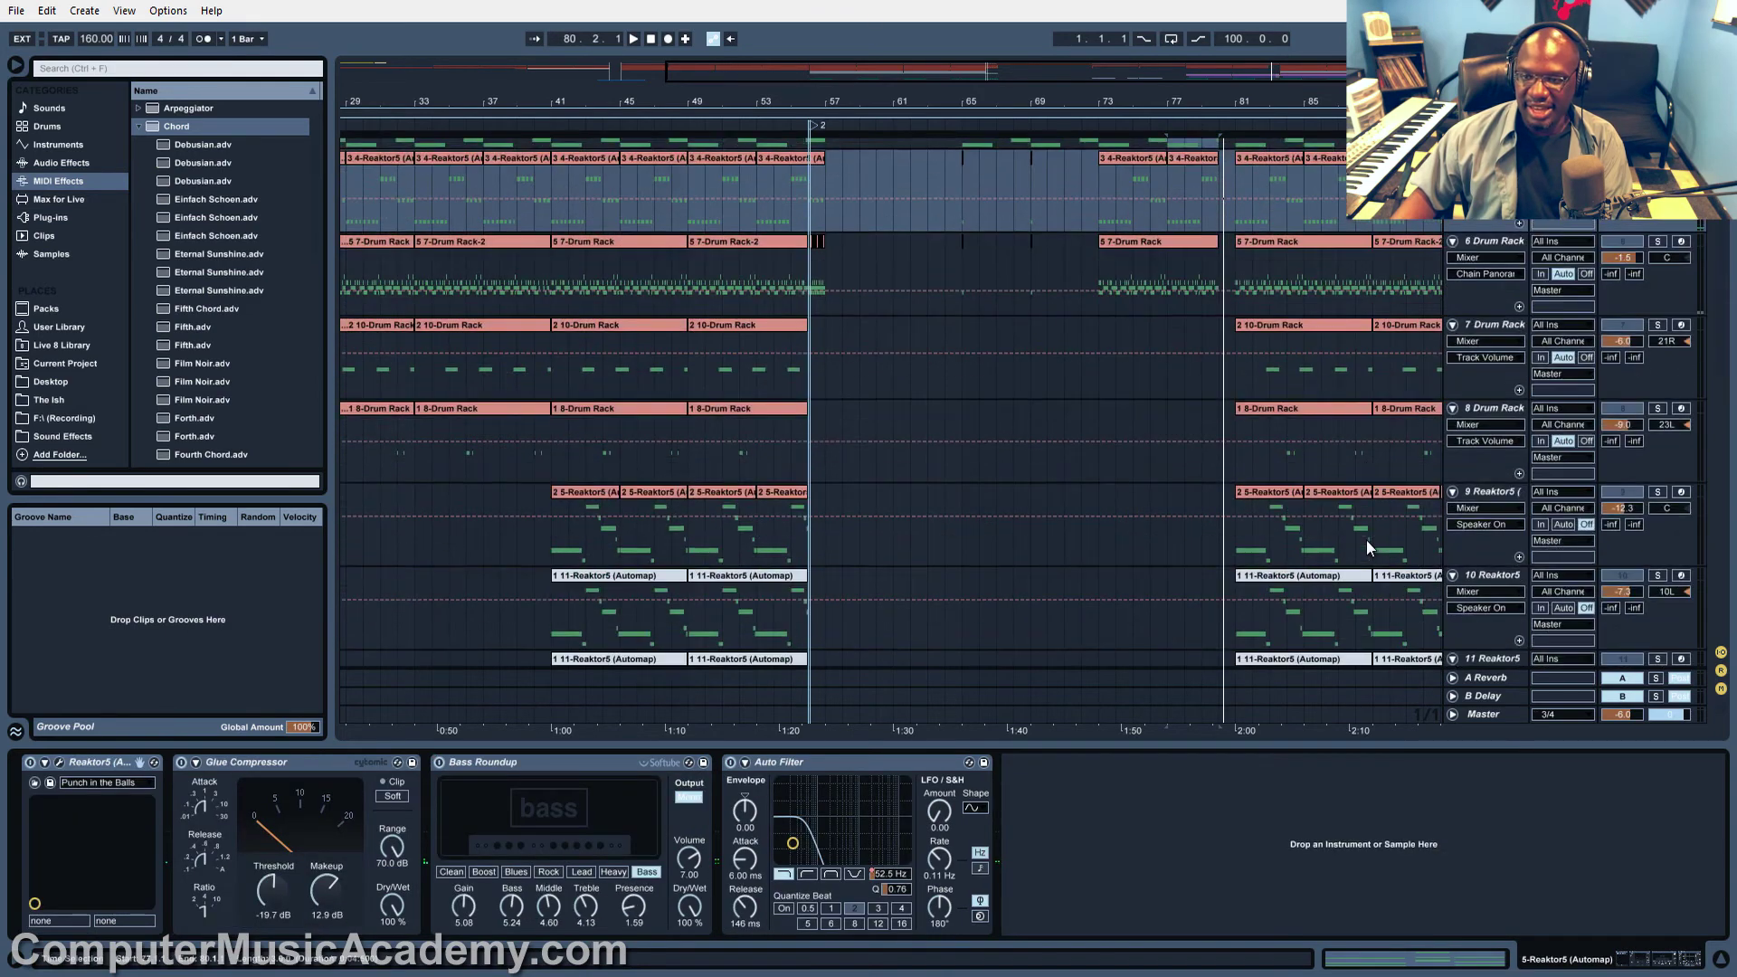
click(1096, 472)
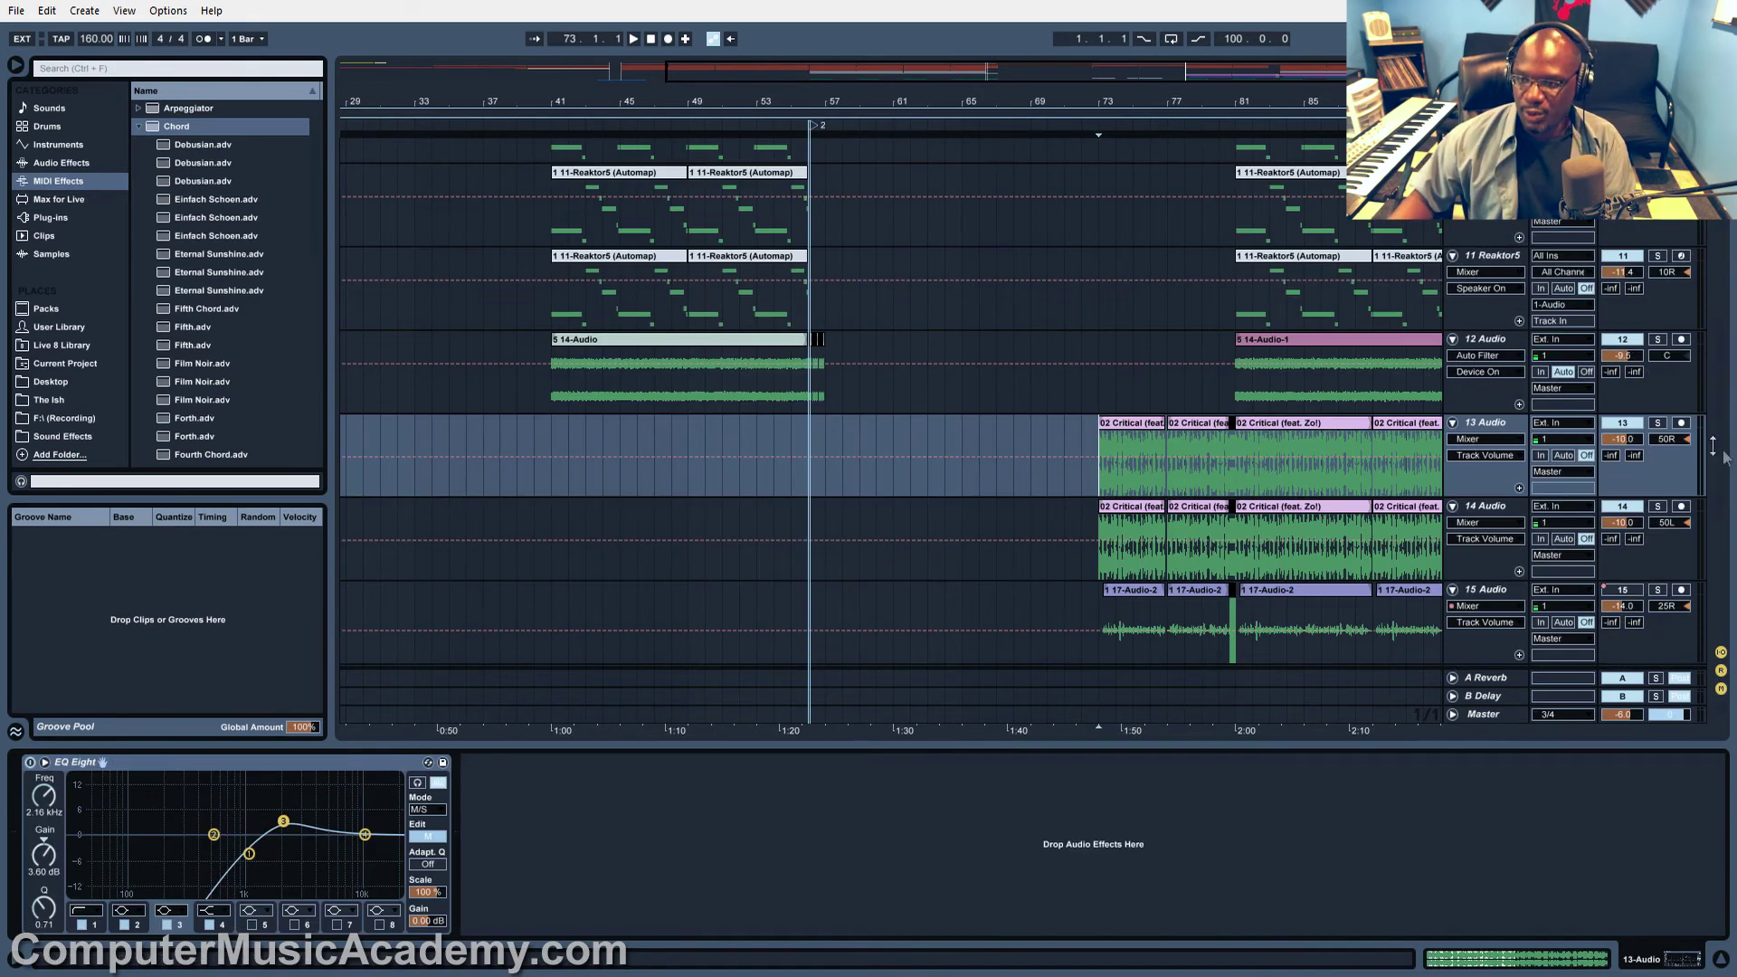
click(1658, 423)
ctrl+click(1658, 506)
key(space)
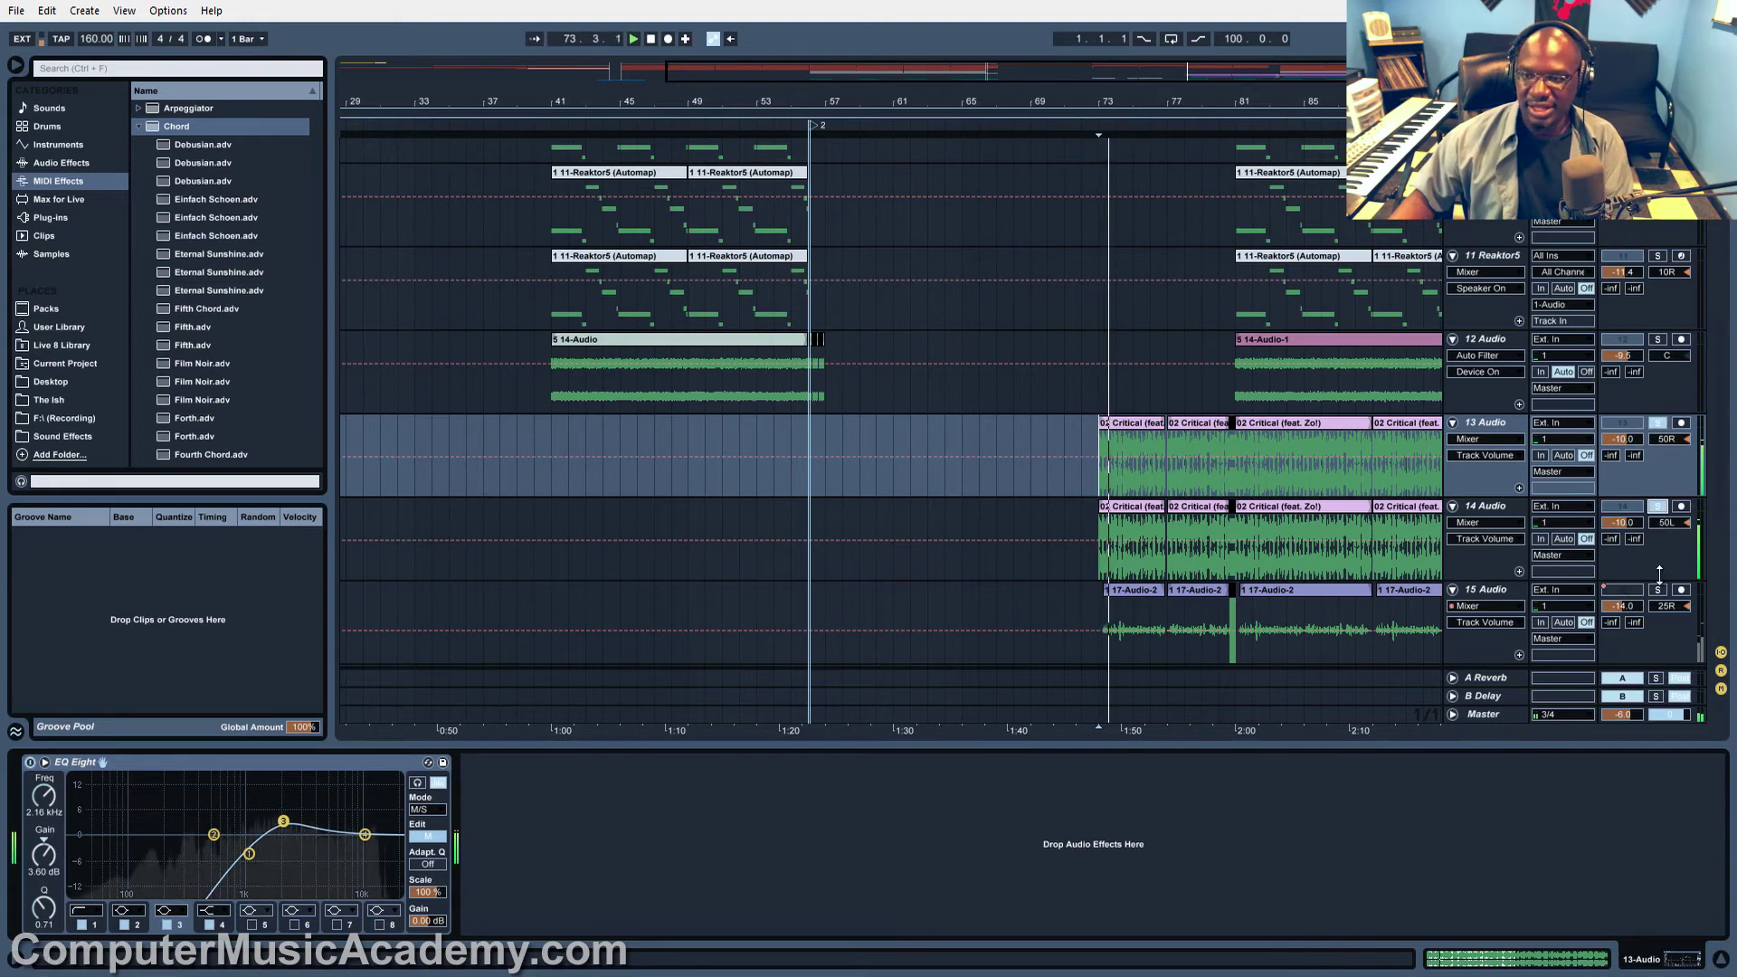
scroll(1660, 572, down, 3)
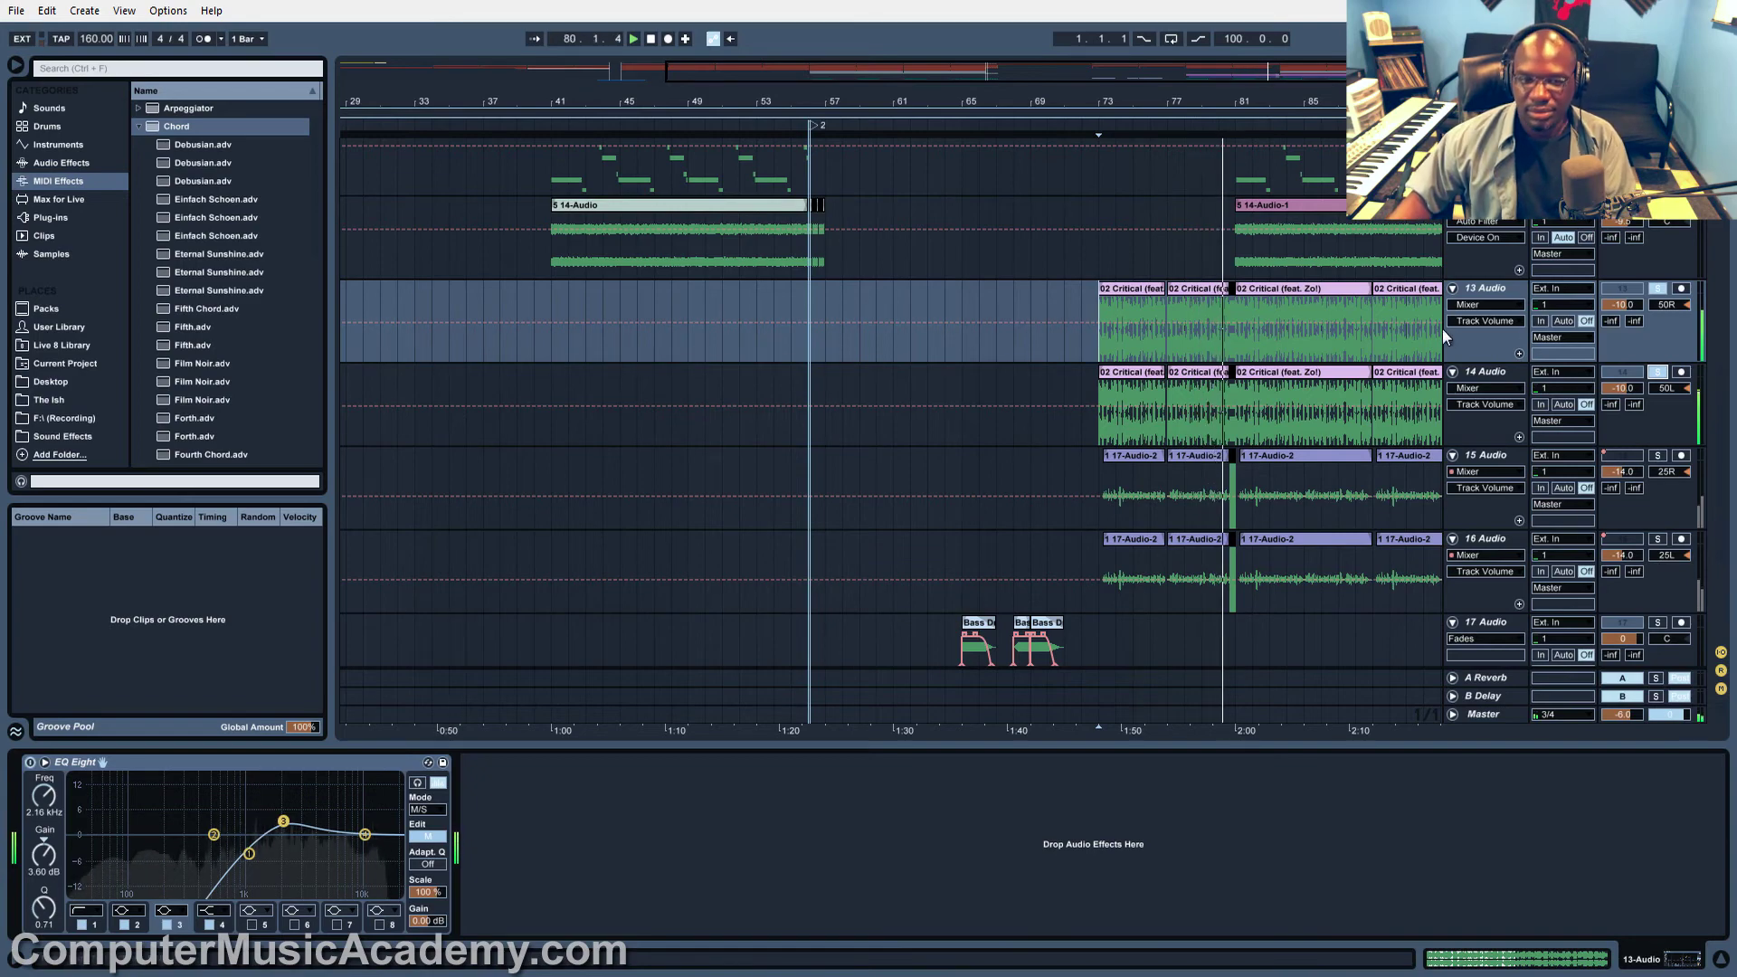
Show the 15 Audio track's effect chain, adjust the solos on the 13, 14 and 15 Audio tracks, and play from bar 73
click(1107, 470)
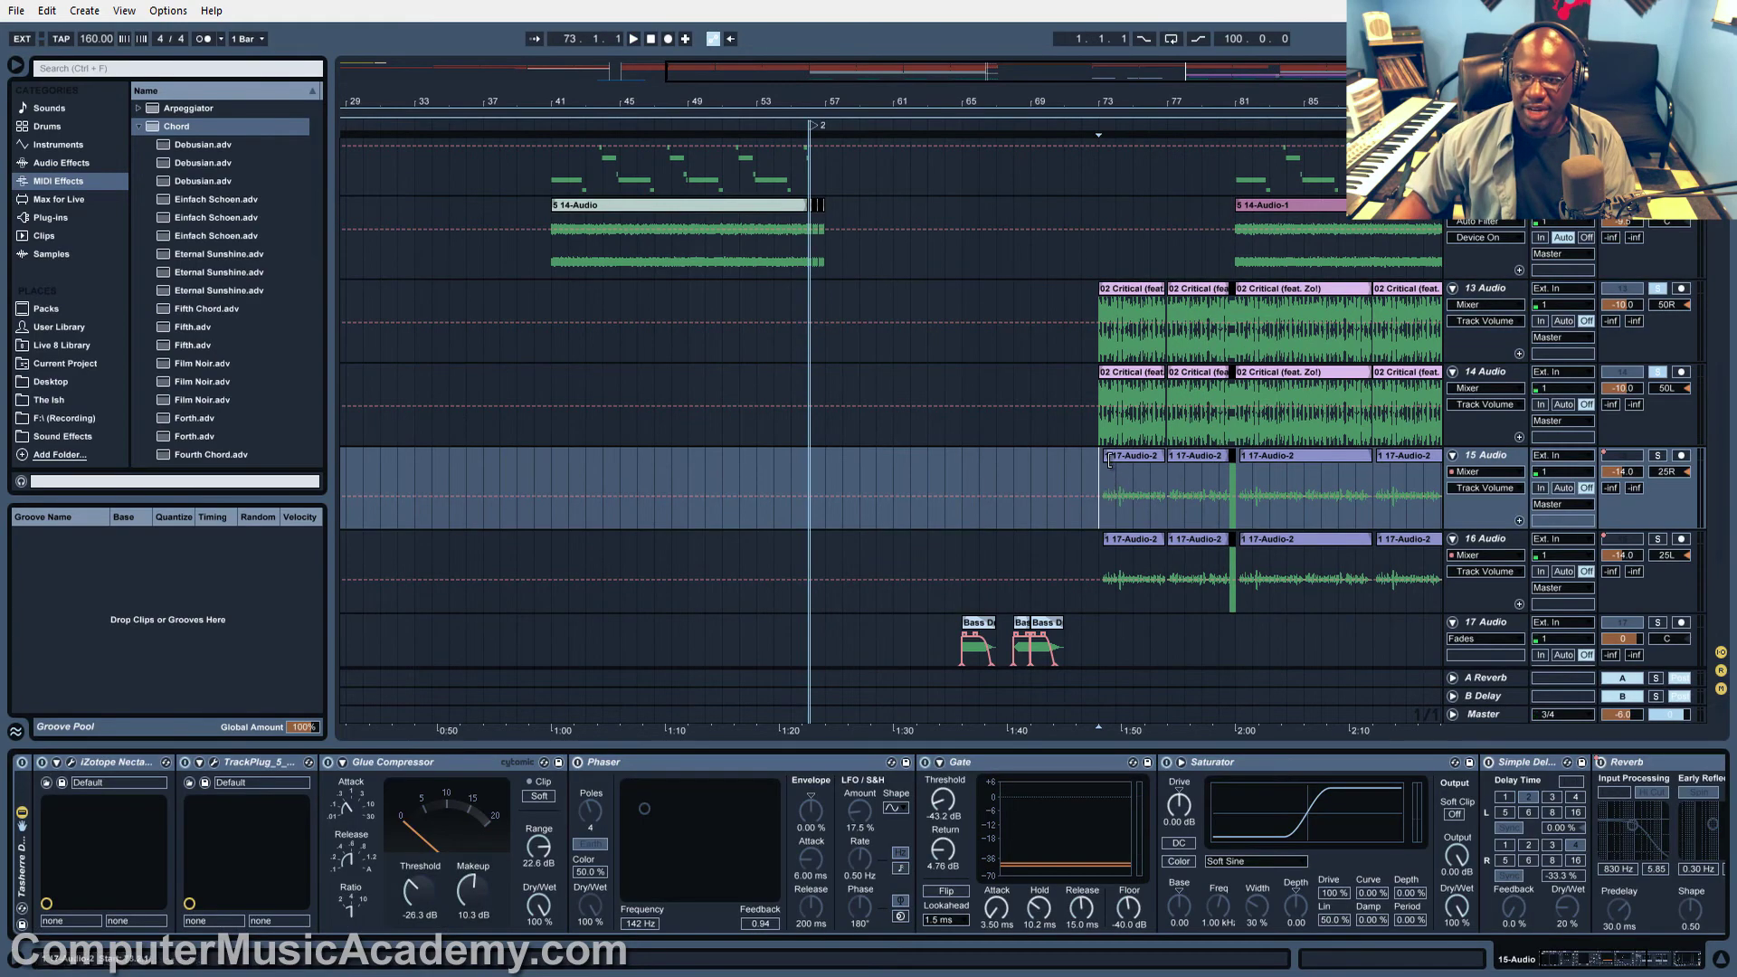
scroll(1590, 339, up, 1)
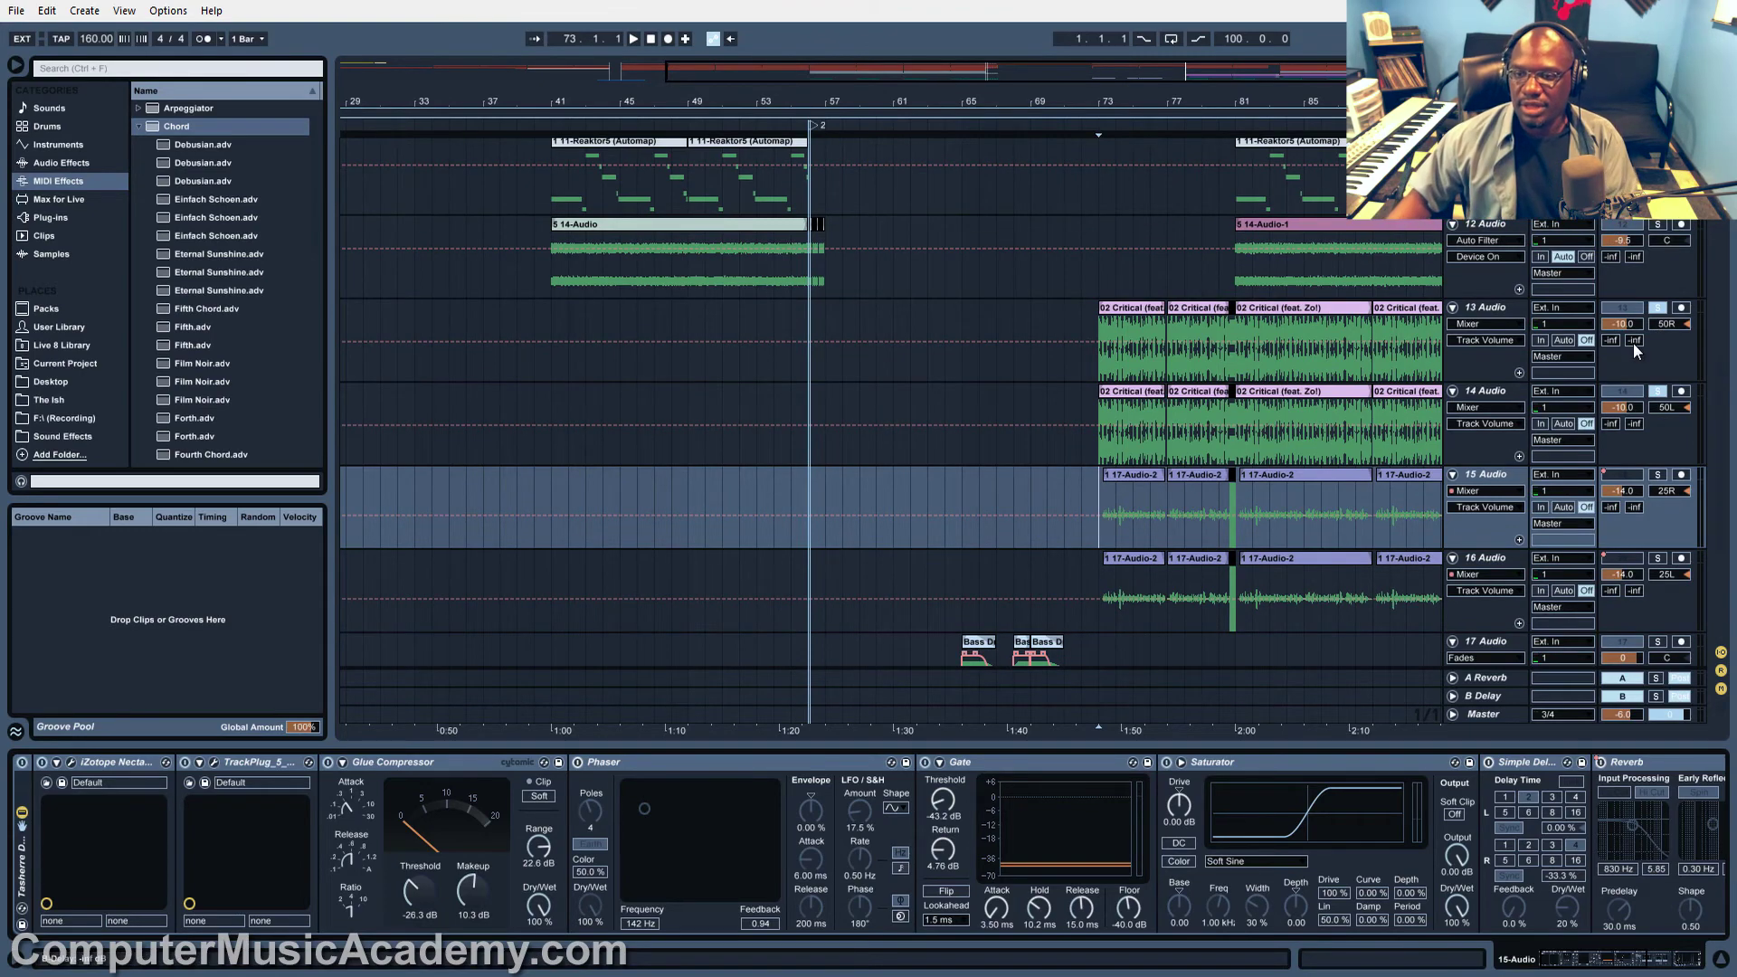
click(1660, 476)
click(1660, 388)
click(1659, 308)
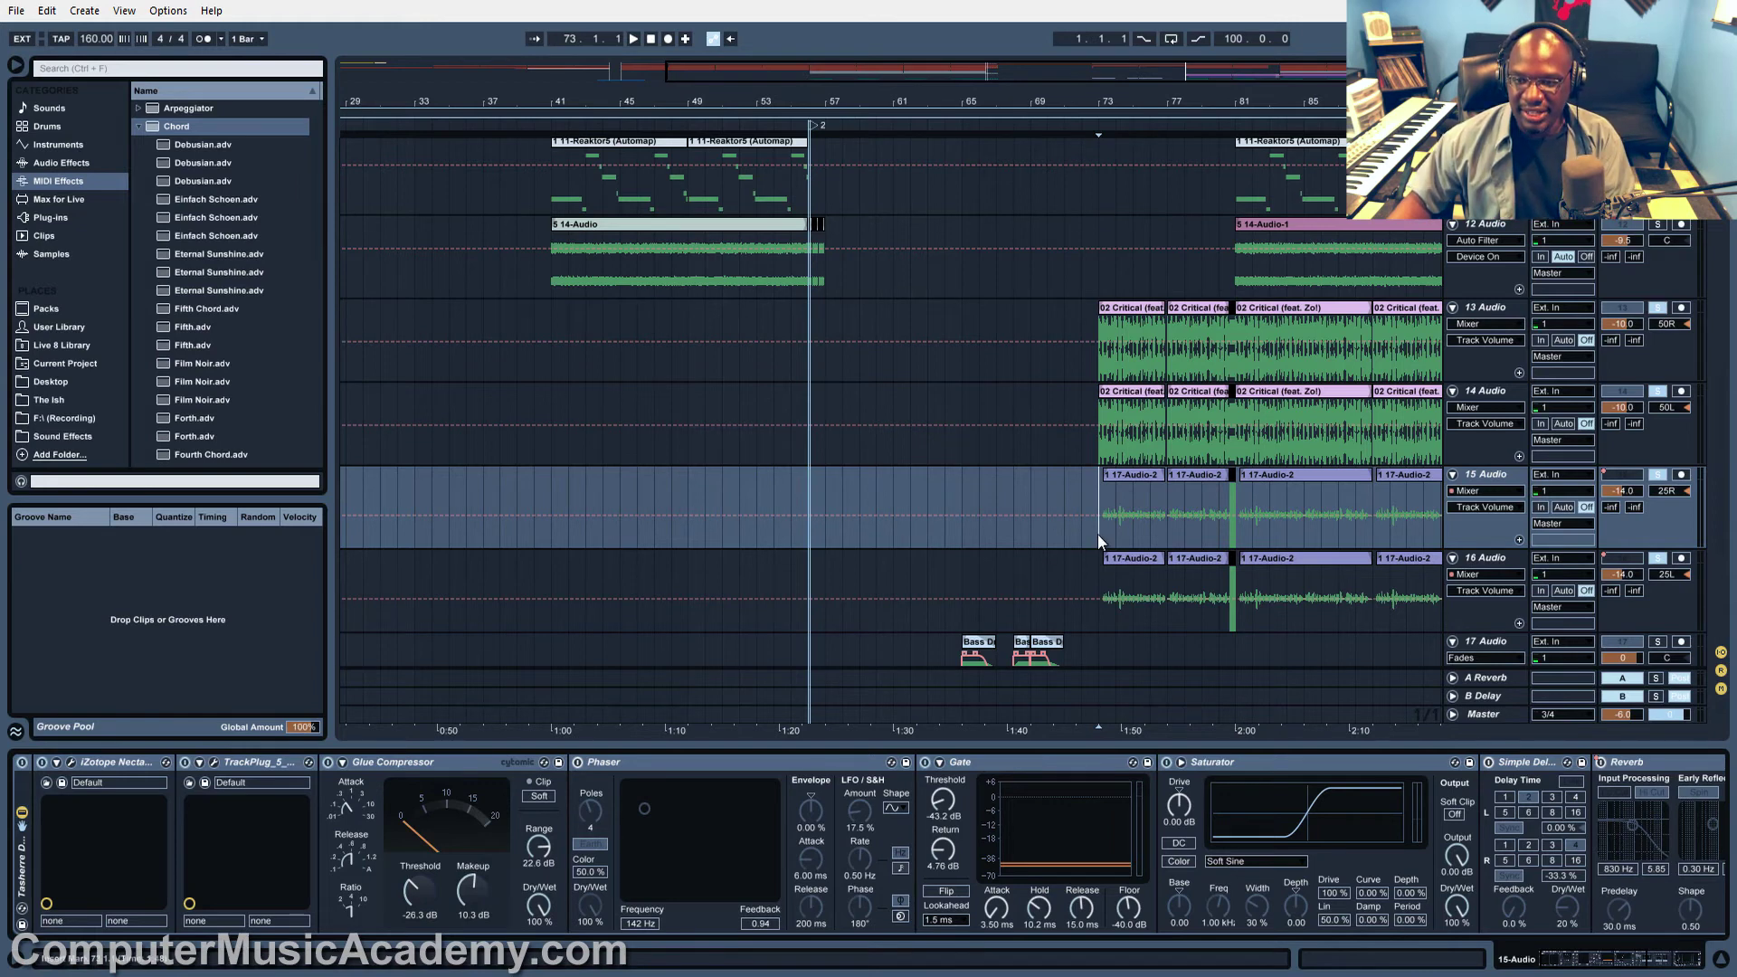
key(space)
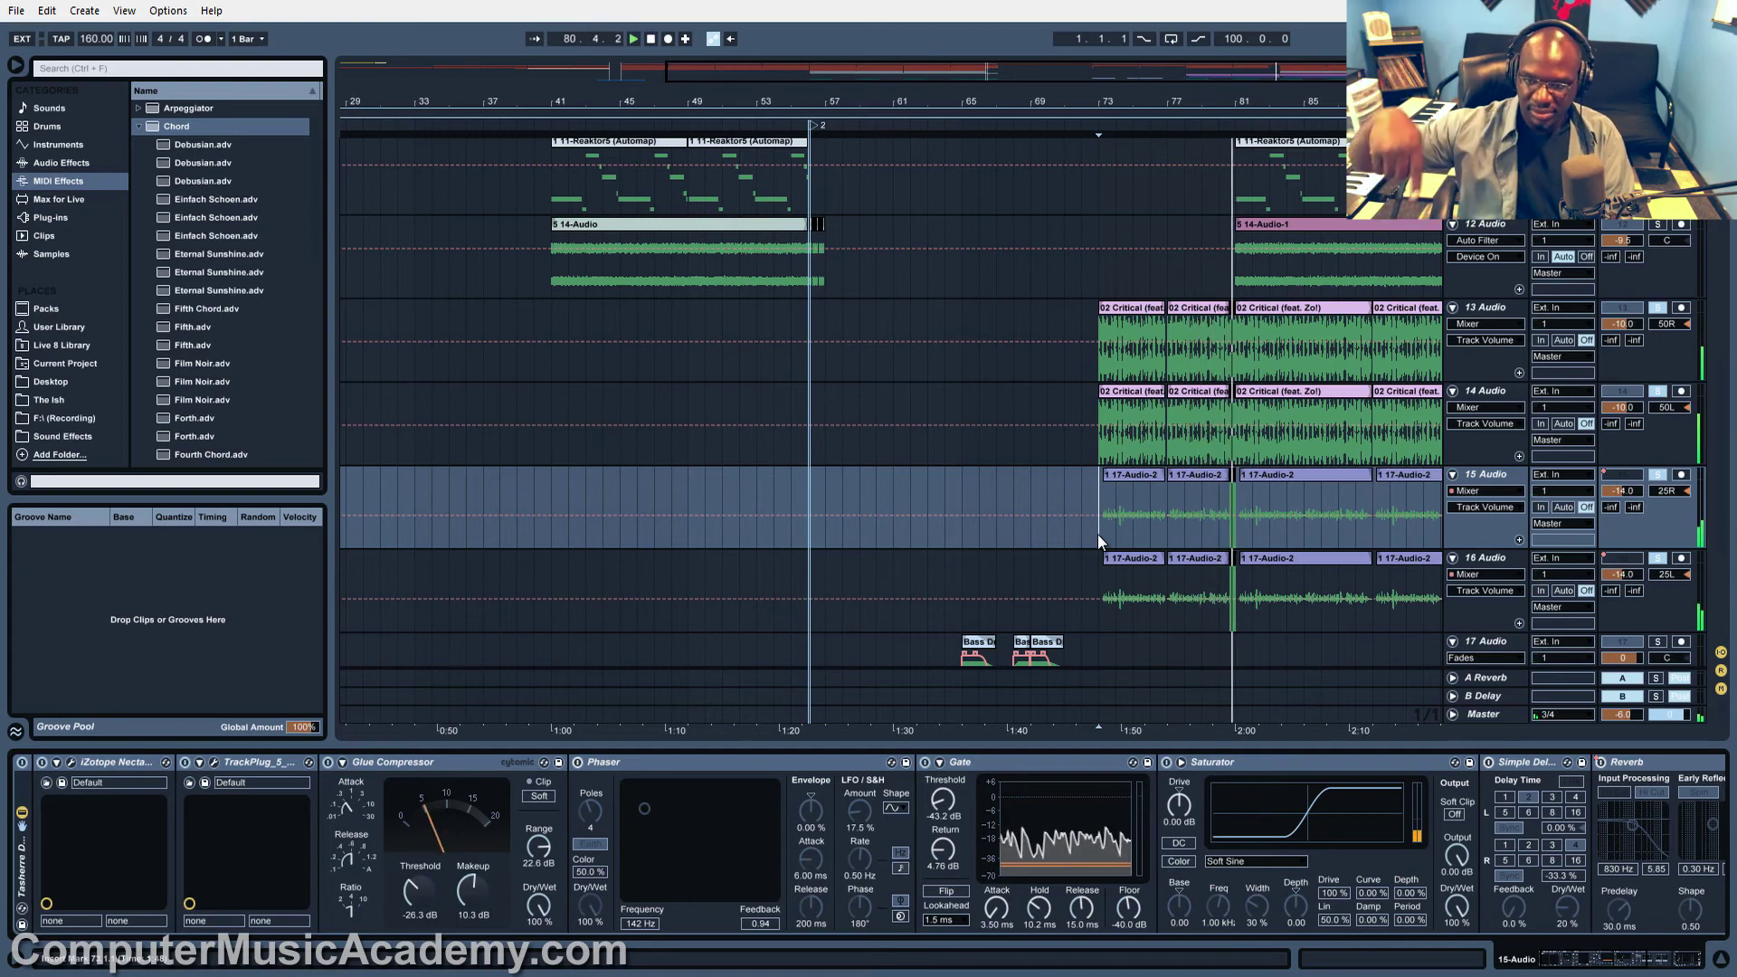
Play the full mix from bar 81 and look over all tracks up to the section's end at bar 97
scroll(1180, 538, down, 1)
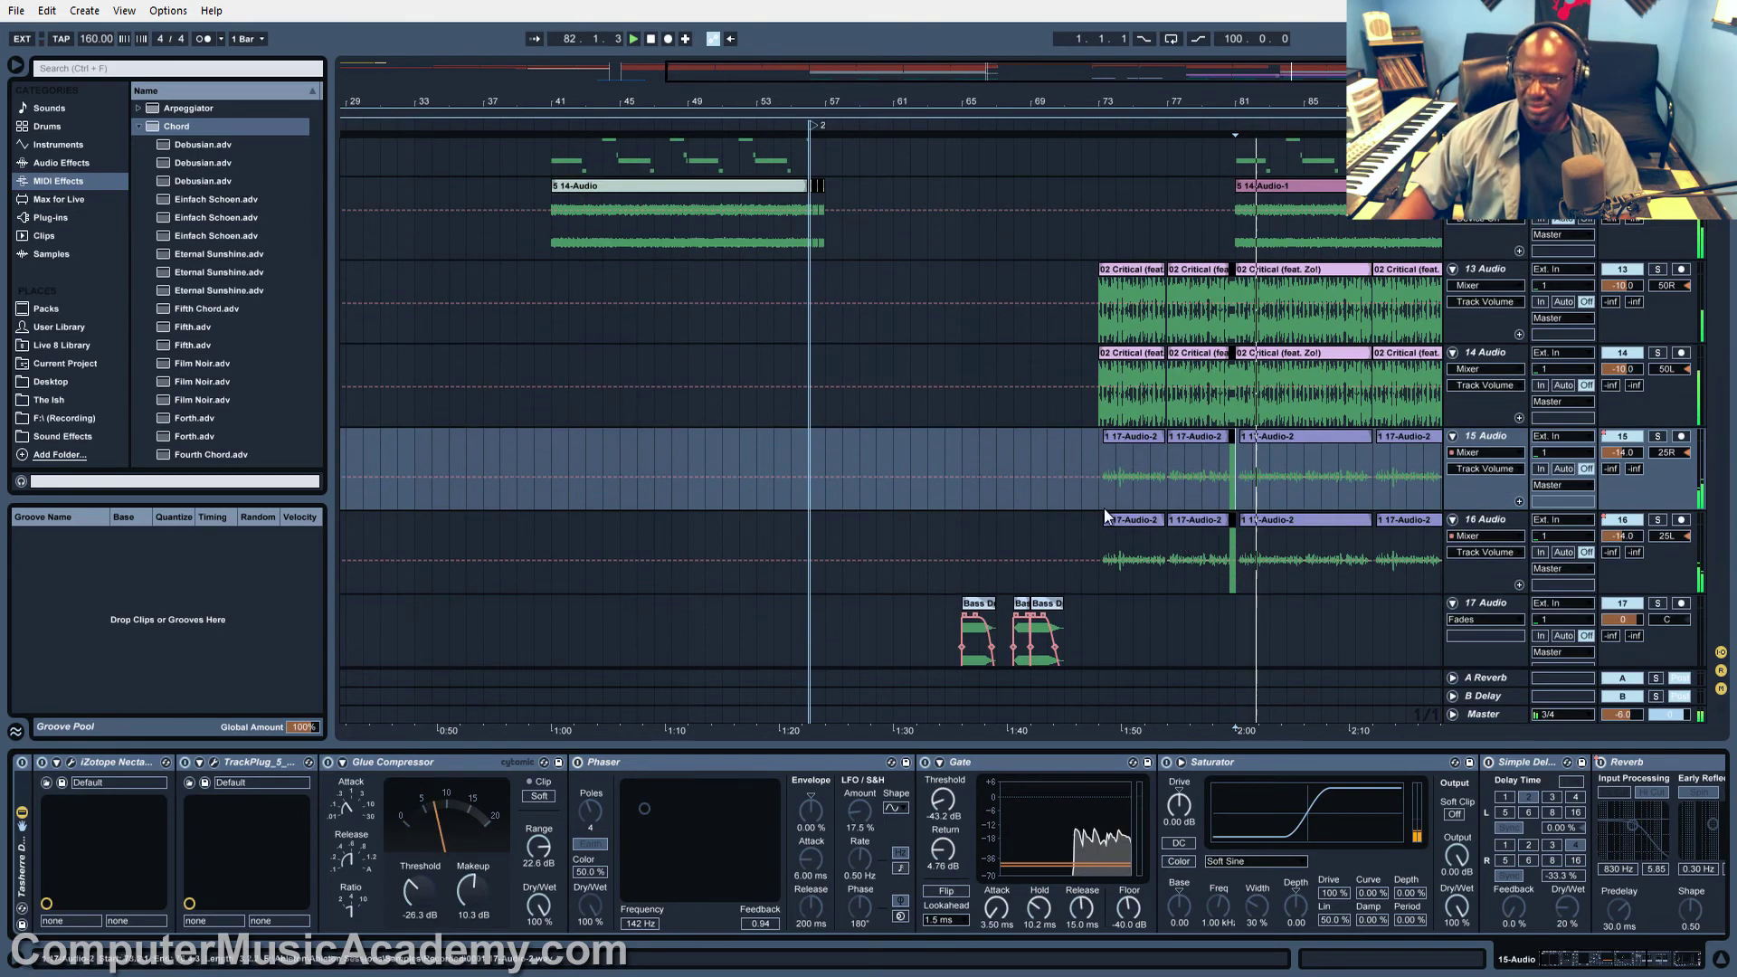
scroll(1102, 516, down, 2)
scroll(1100, 508, up, 8)
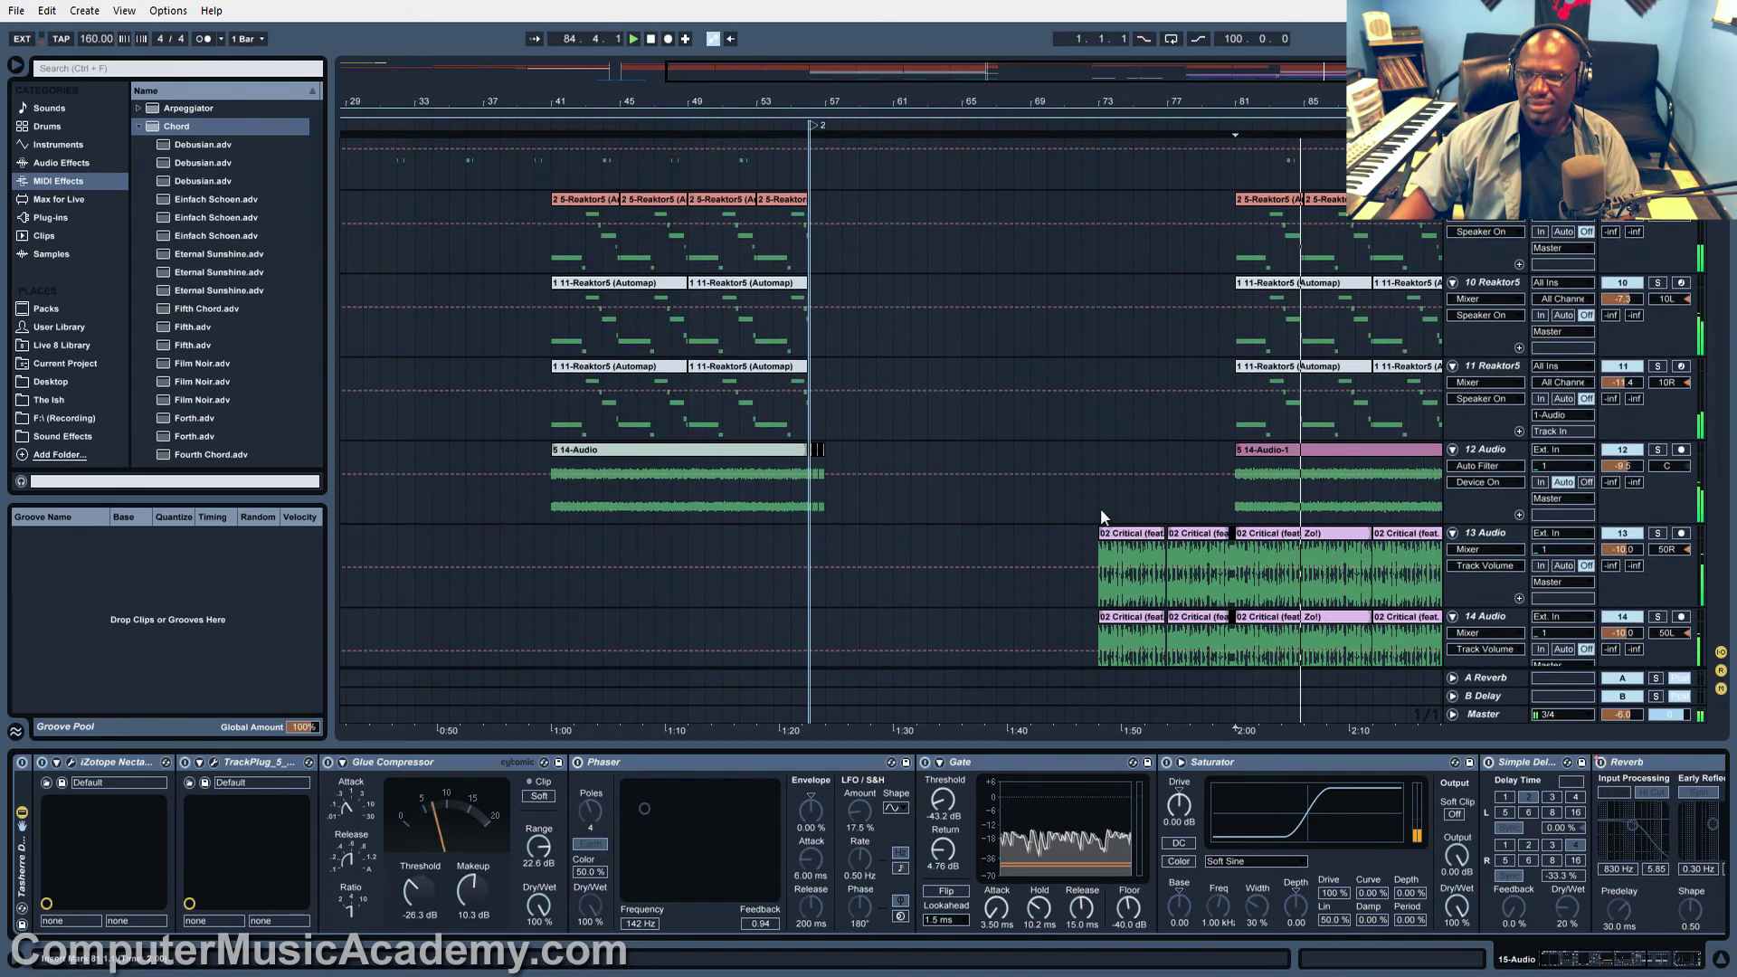
scroll(1100, 508, up, 10)
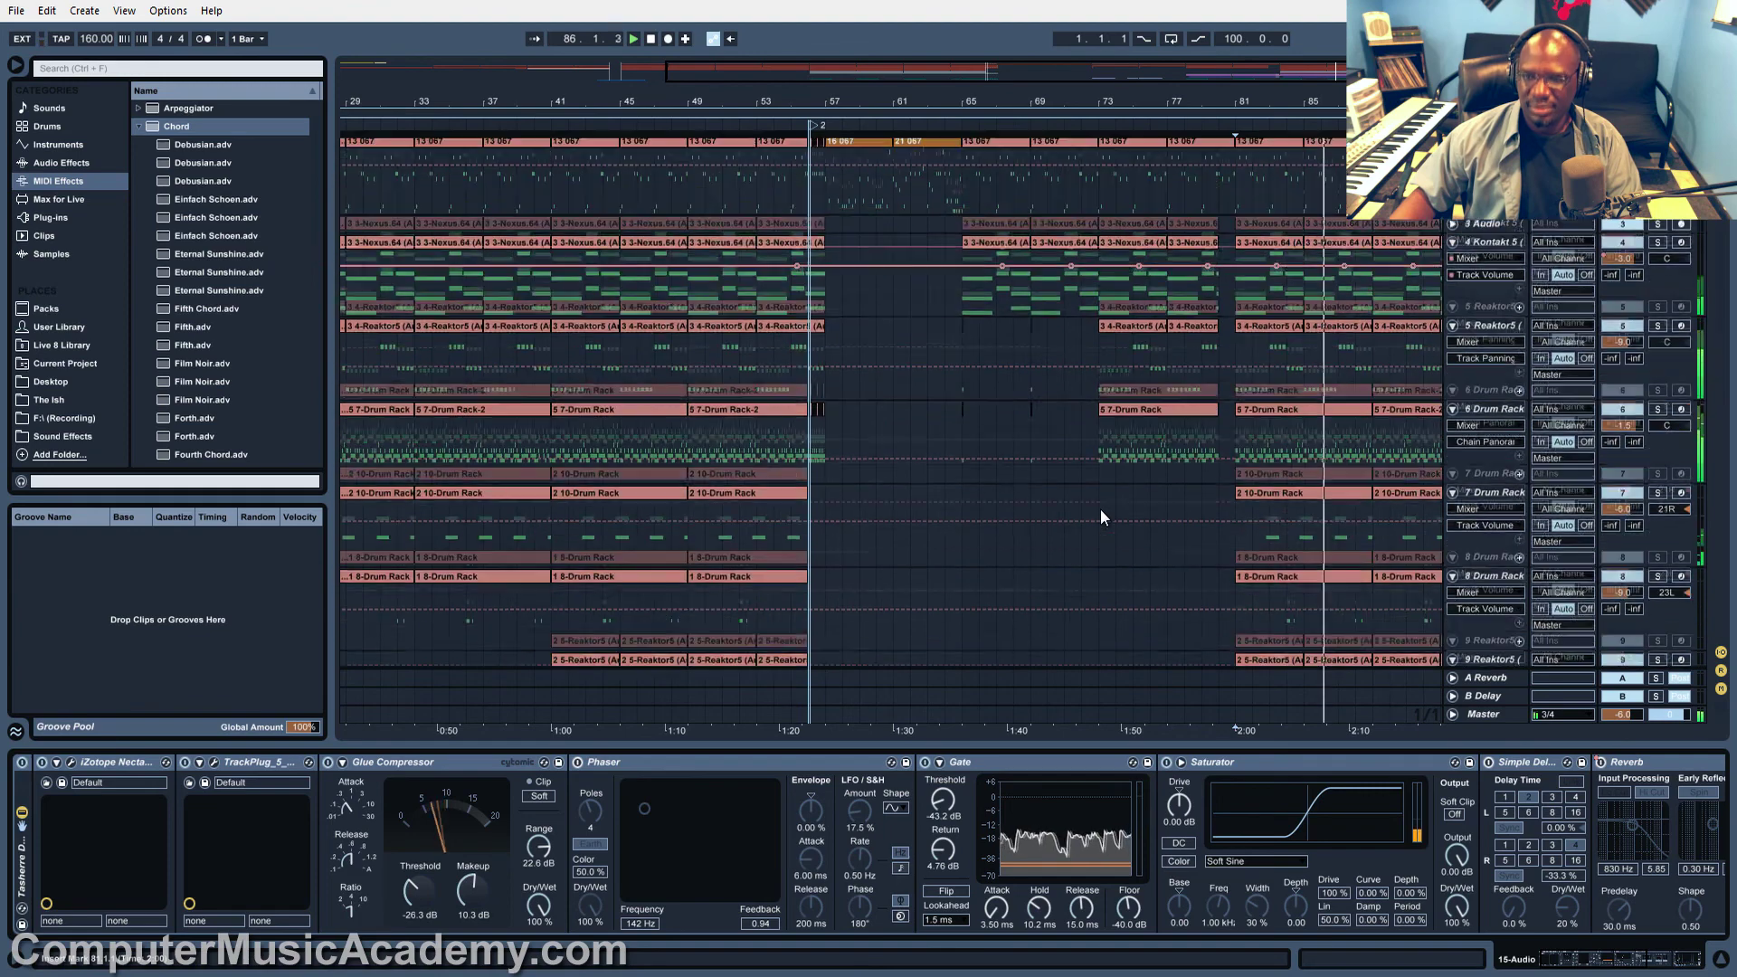
scroll(1101, 512, up, 1)
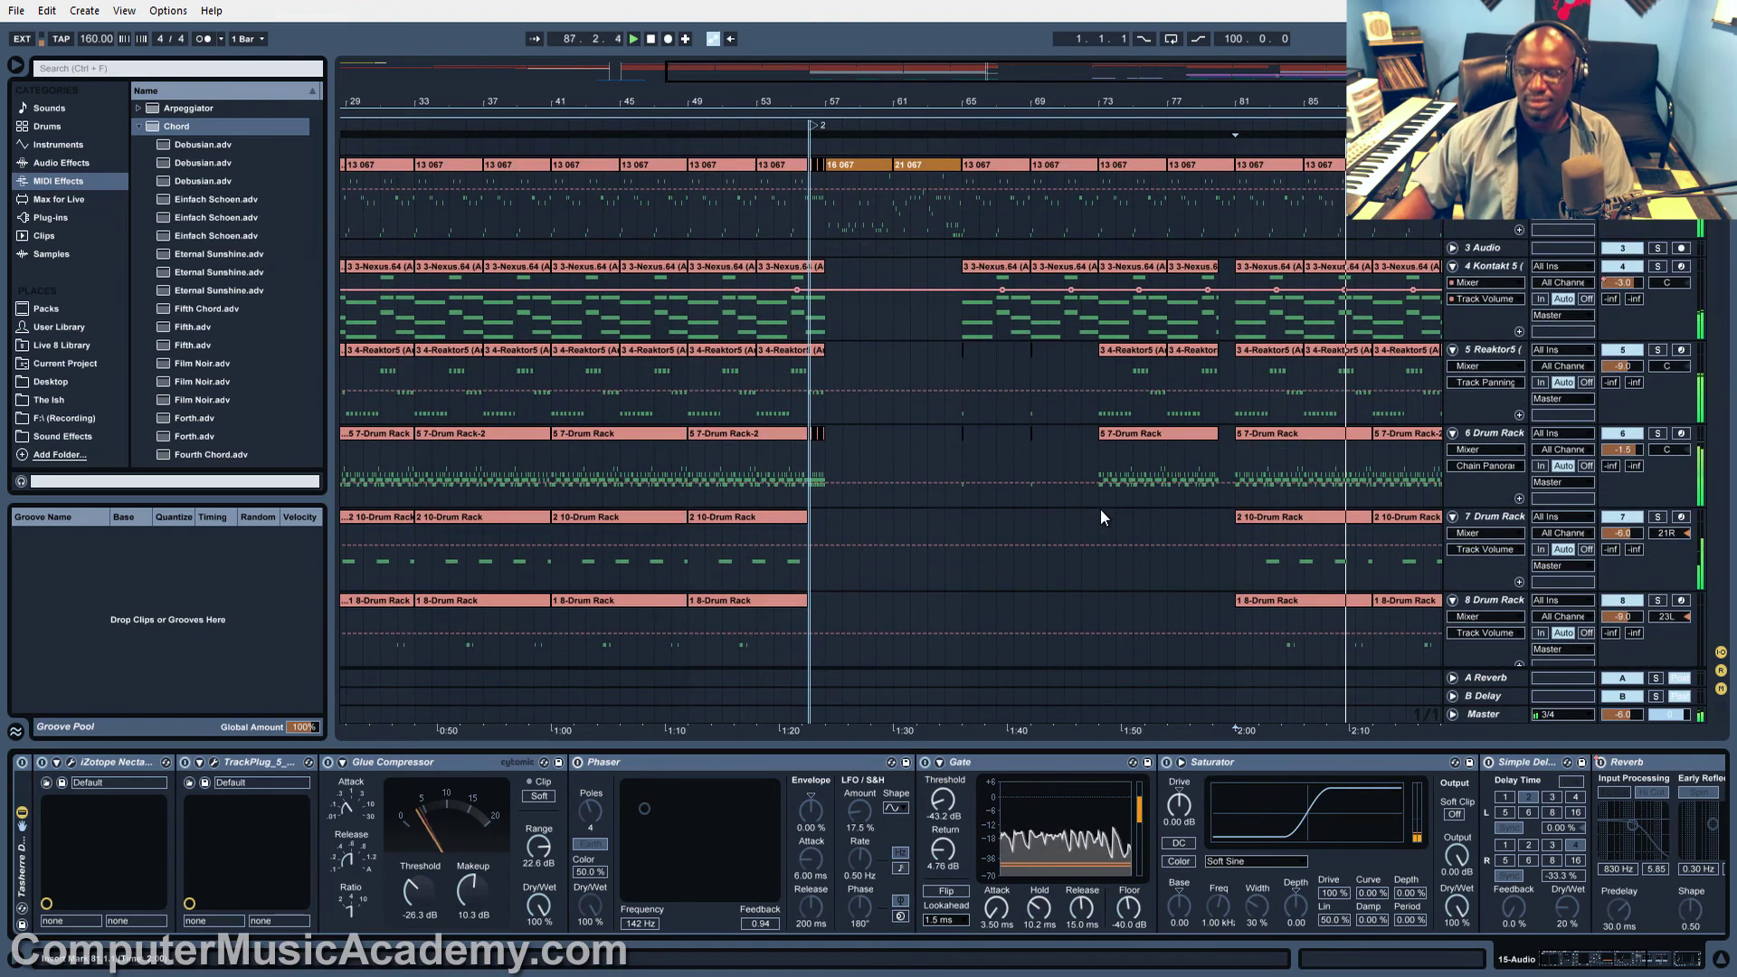
drag(1288, 70, 1439, 68)
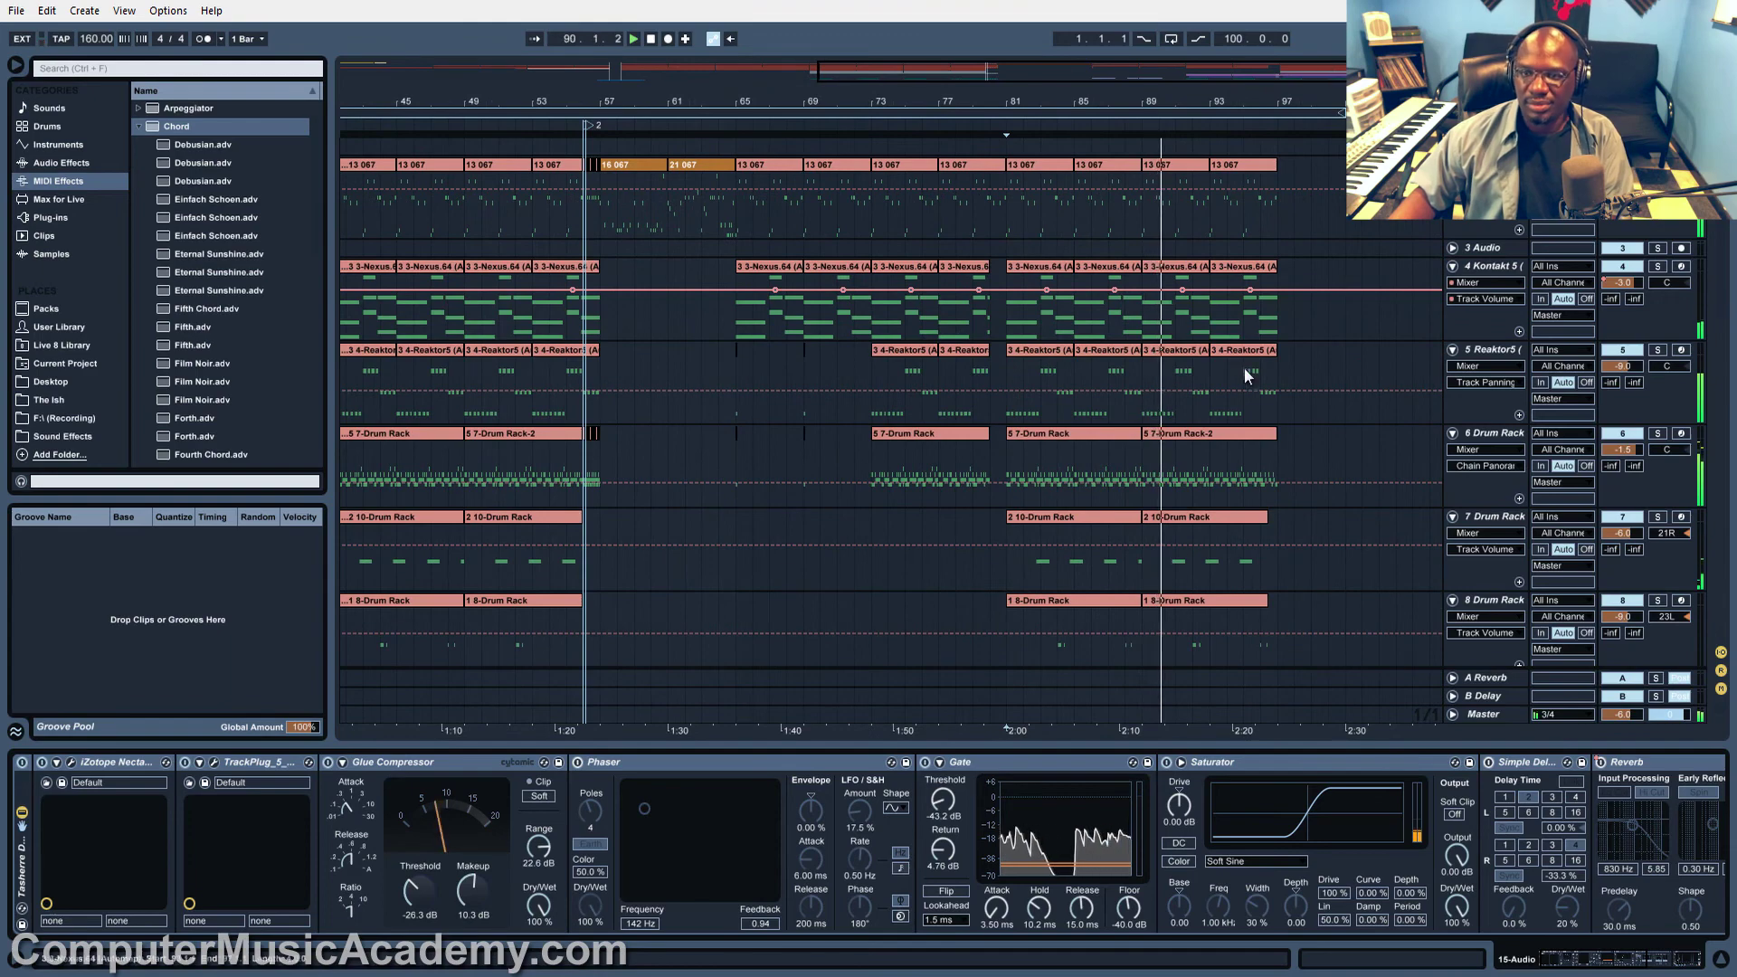